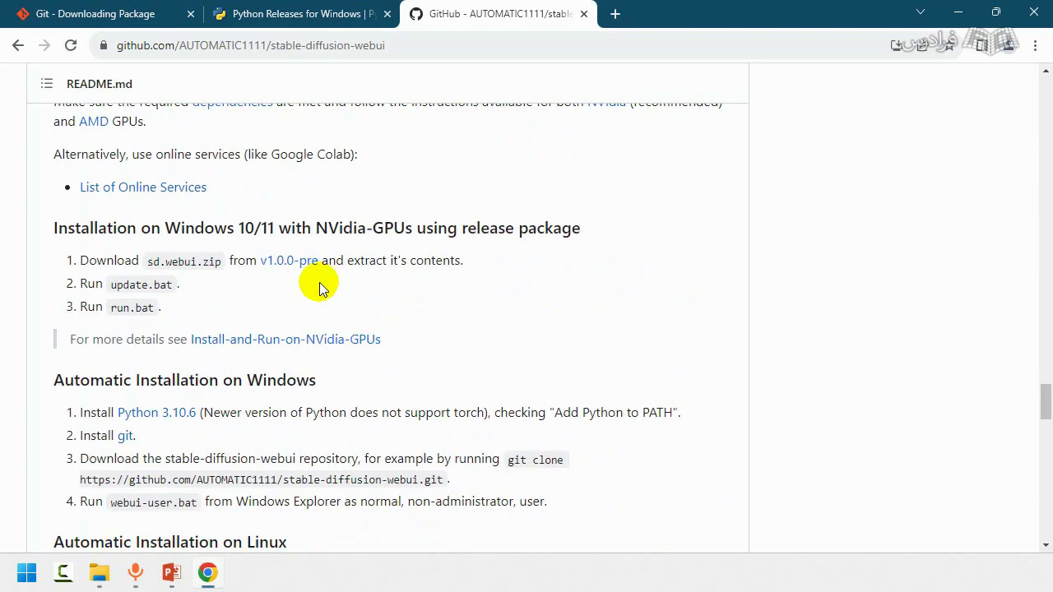
# Copy the git clone command for the stable-diffusion-webui repository from the README's Automatic Installation on Windows section.
pyautogui.scroll(-2, 304, 272)
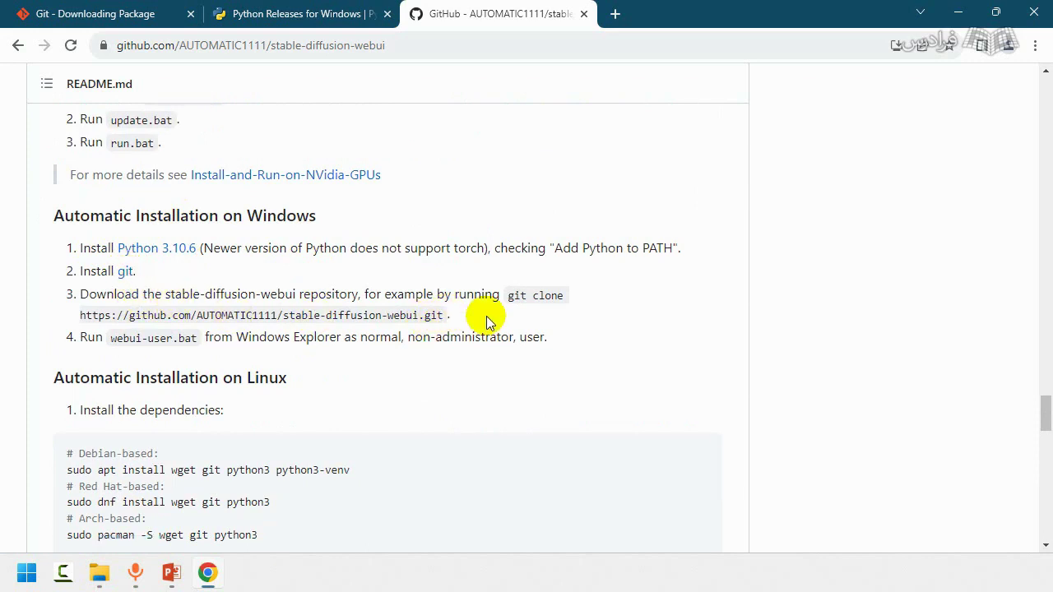
pyautogui.moveTo(510, 297); pyautogui.dragTo(448, 318)
pyautogui.rightClick(388, 317)
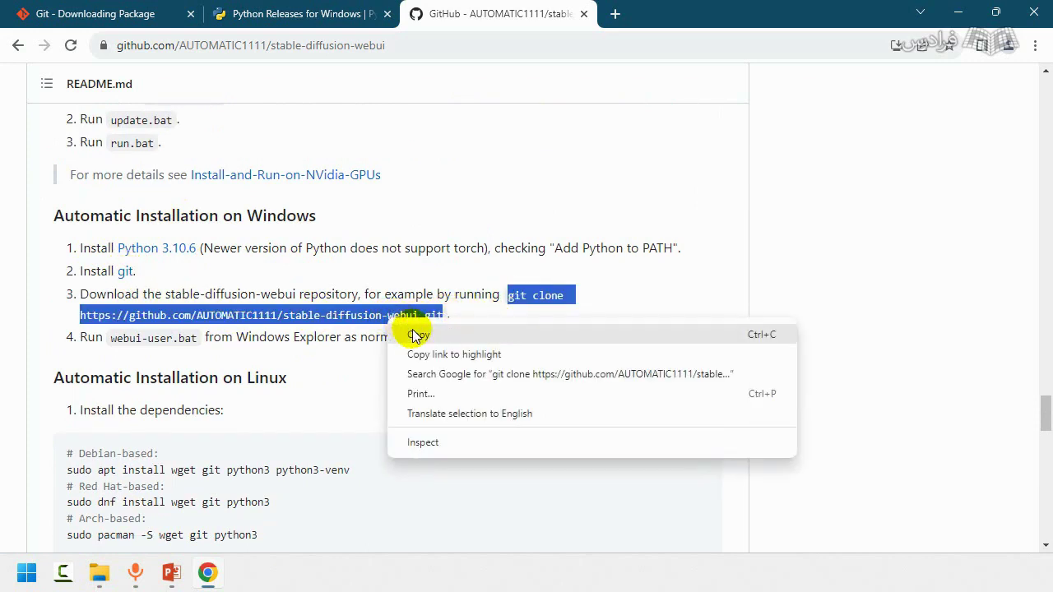
pyautogui.click(414, 332)
# Switch to File Explorer, go up to the Faradars folder on drive D and open Git Bash there.
pyautogui.moveTo(111, 564)
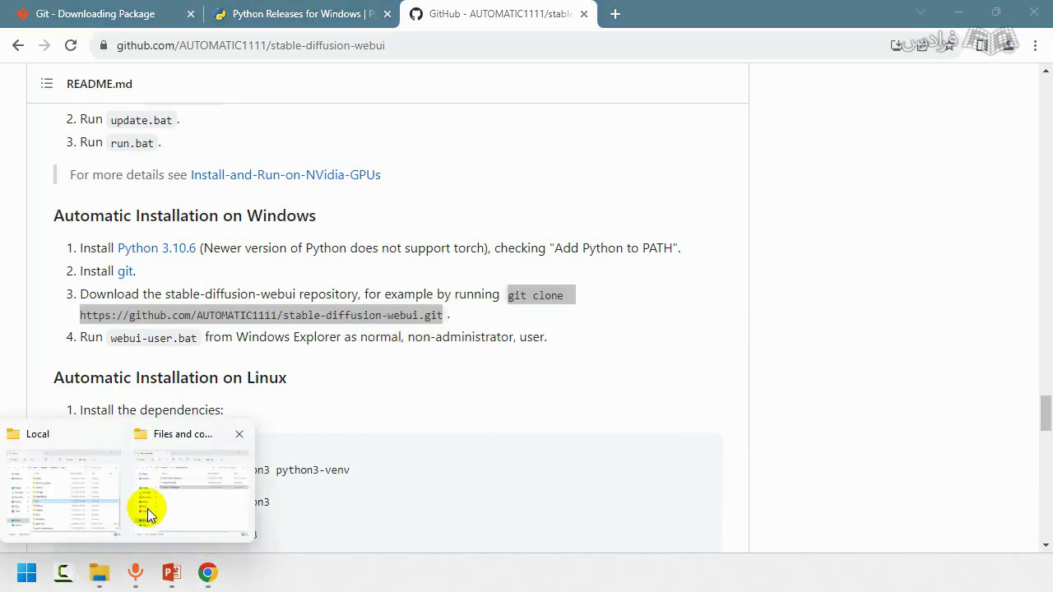
pyautogui.click(179, 502)
pyautogui.click(541, 333)
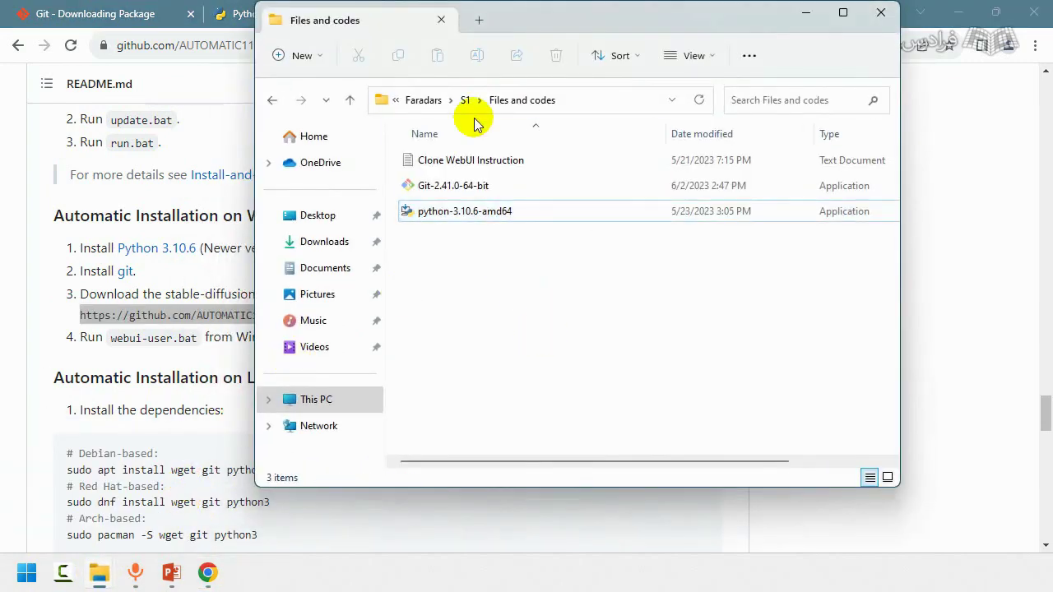
pyautogui.click(411, 102)
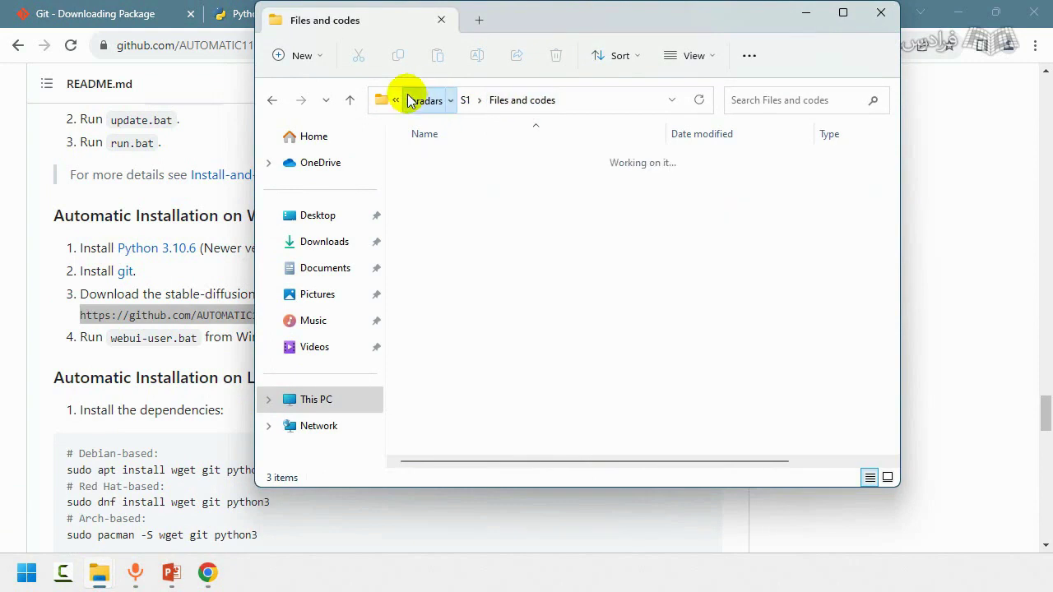
pyautogui.click(499, 381)
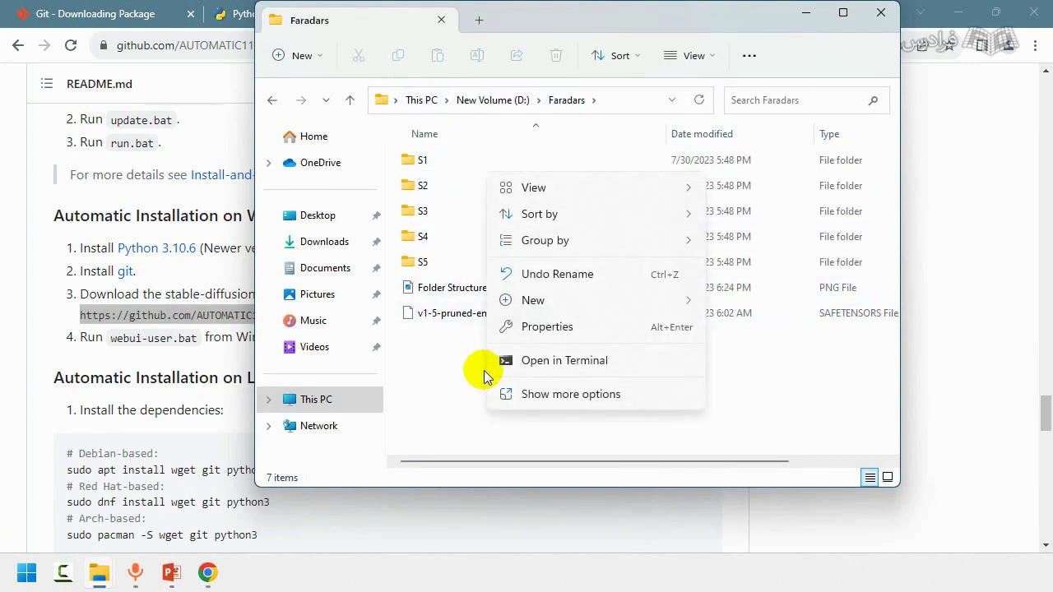
pyautogui.rightClick(484, 371)
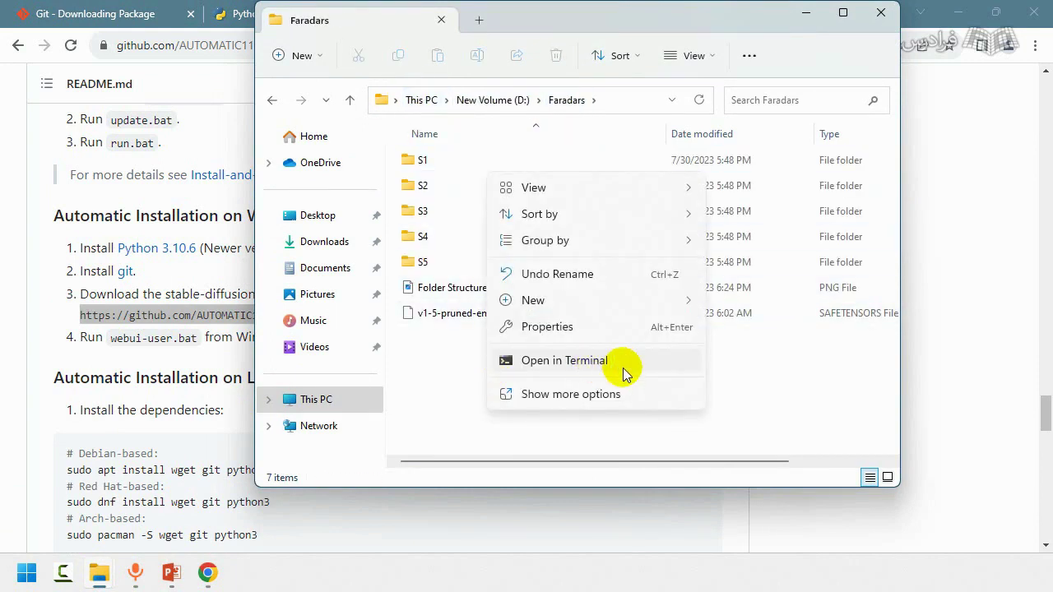
pyautogui.click(550, 394)
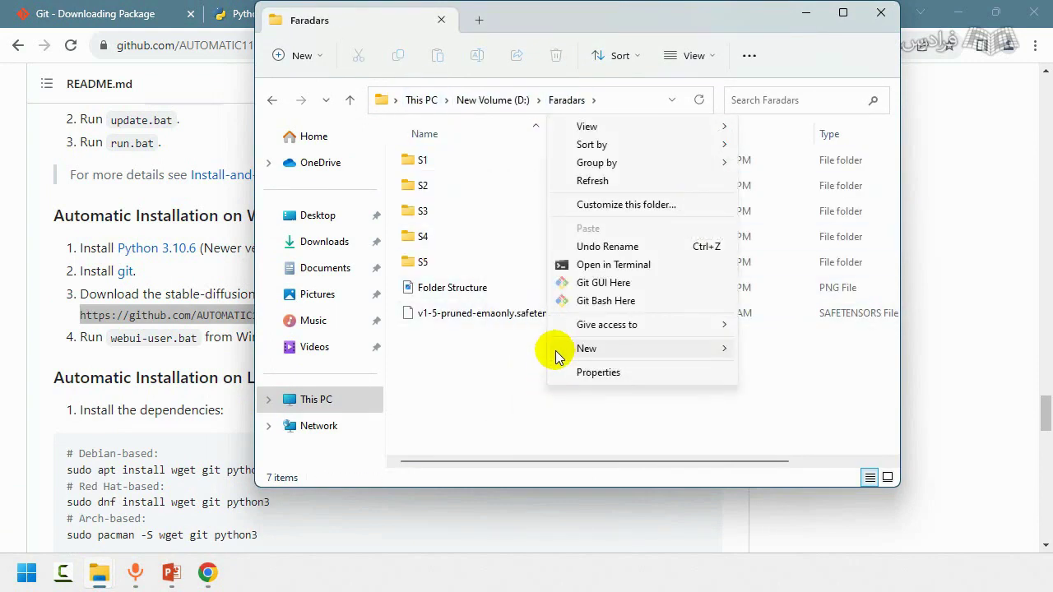
pyautogui.click(608, 302)
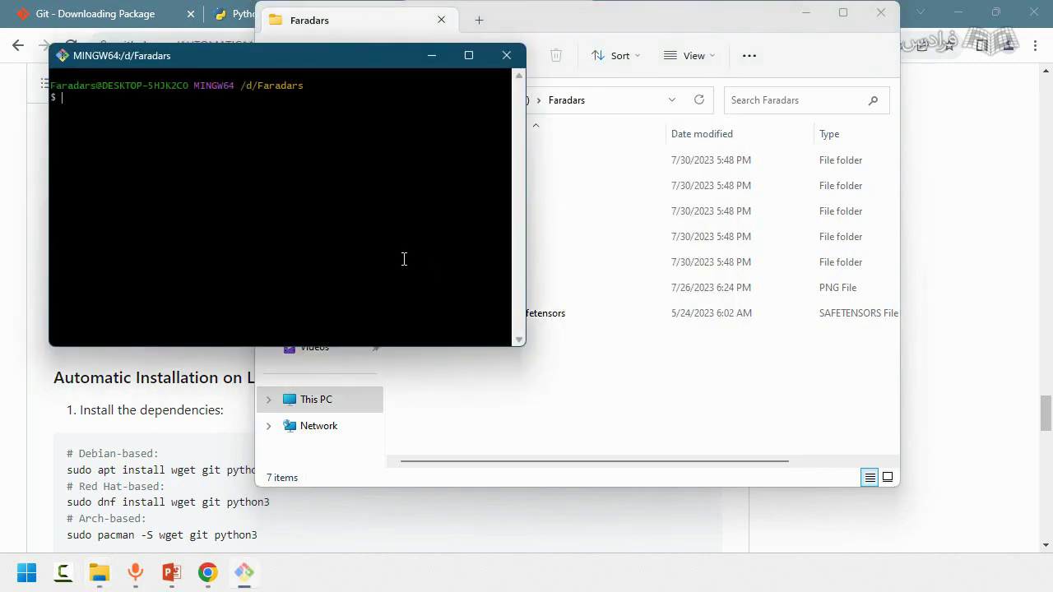
# Paste the copied git clone command into Git Bash and run it to clone stable-diffusion-webui.
pyautogui.rightClick(333, 146)
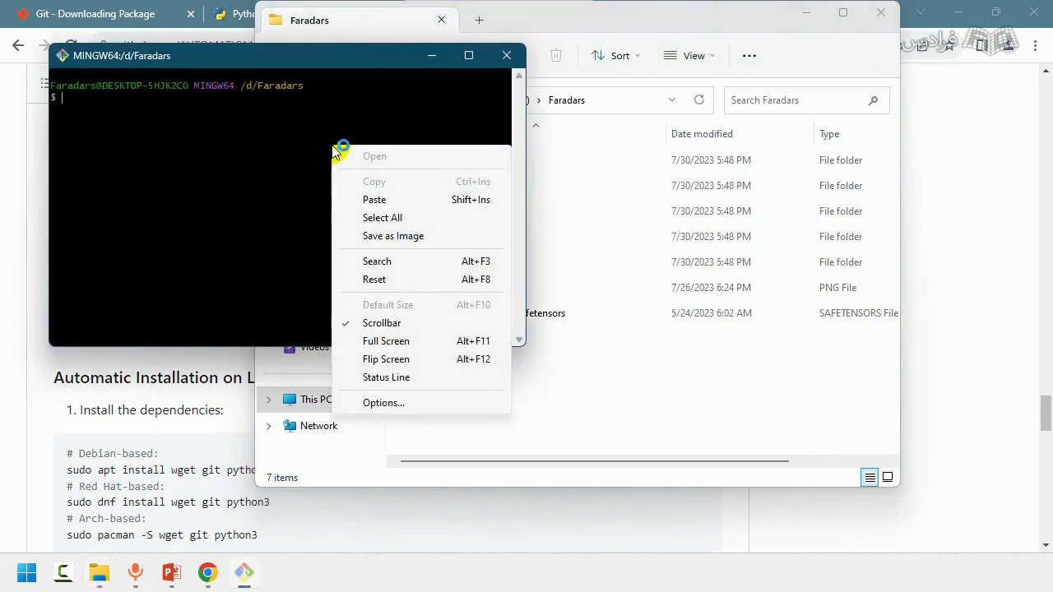
pyautogui.click(401, 206)
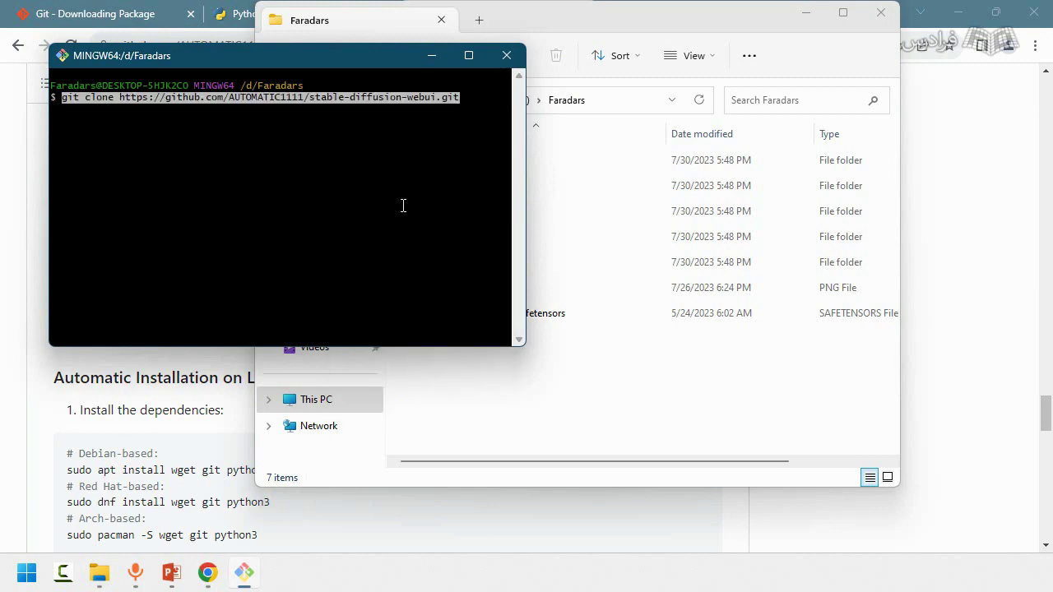
pyautogui.press('Return')
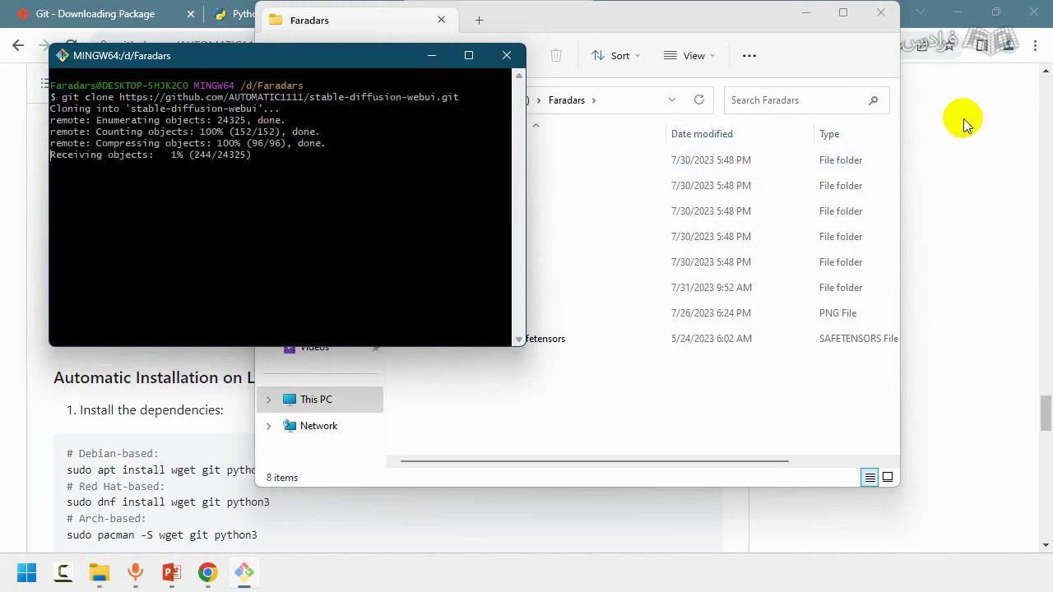
# Switch back to Chrome and review the repository's file list on the GitHub page.
pyautogui.click(963, 119)
pyautogui.scroll(20, 365, 163)
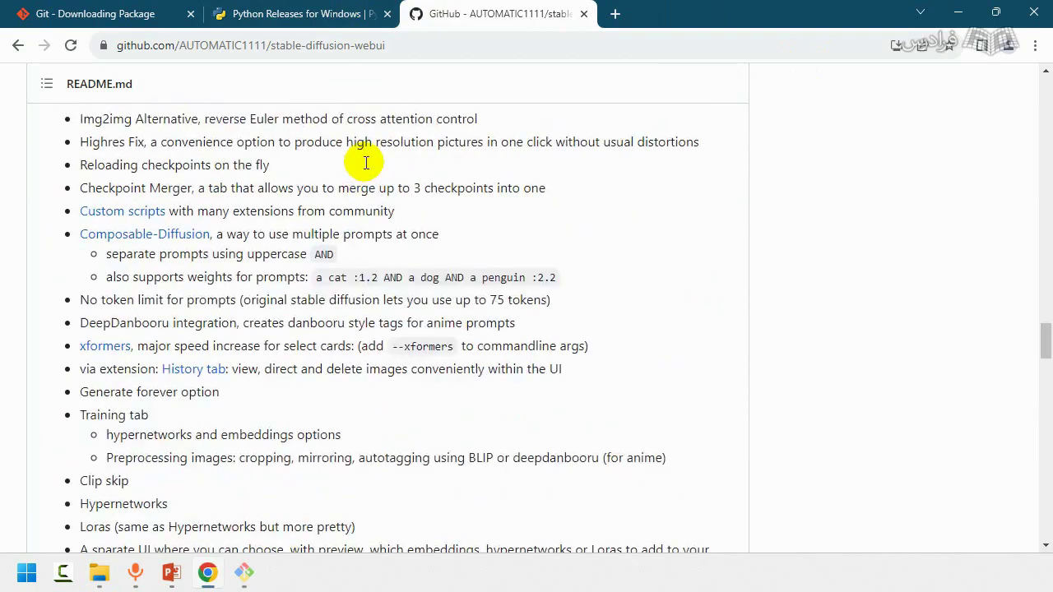
pyautogui.scroll(10, 365, 163)
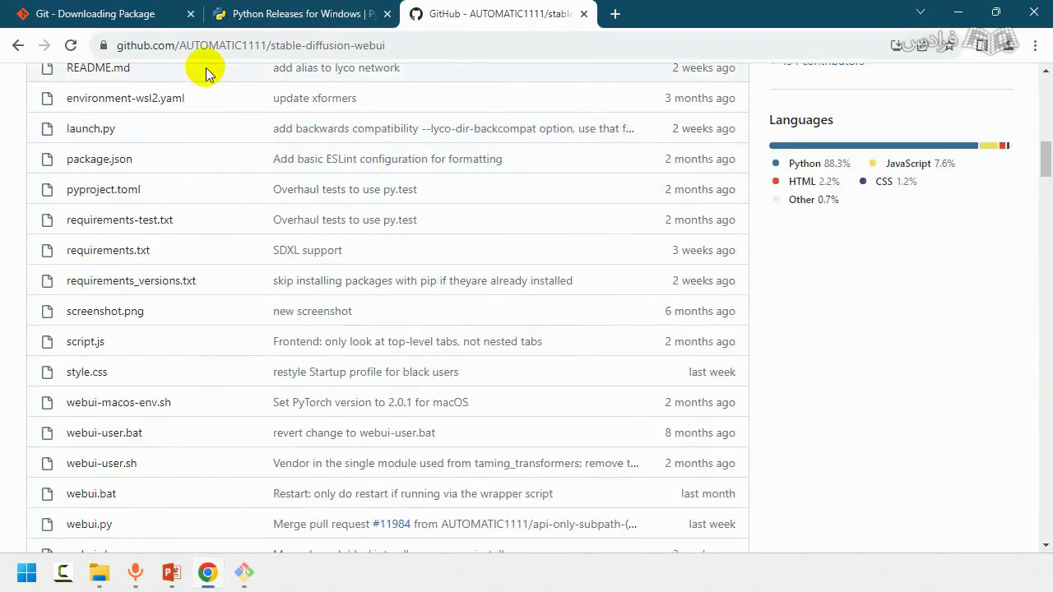
pyautogui.scroll(5, 198, 206)
pyautogui.scroll(-7, 118, 207)
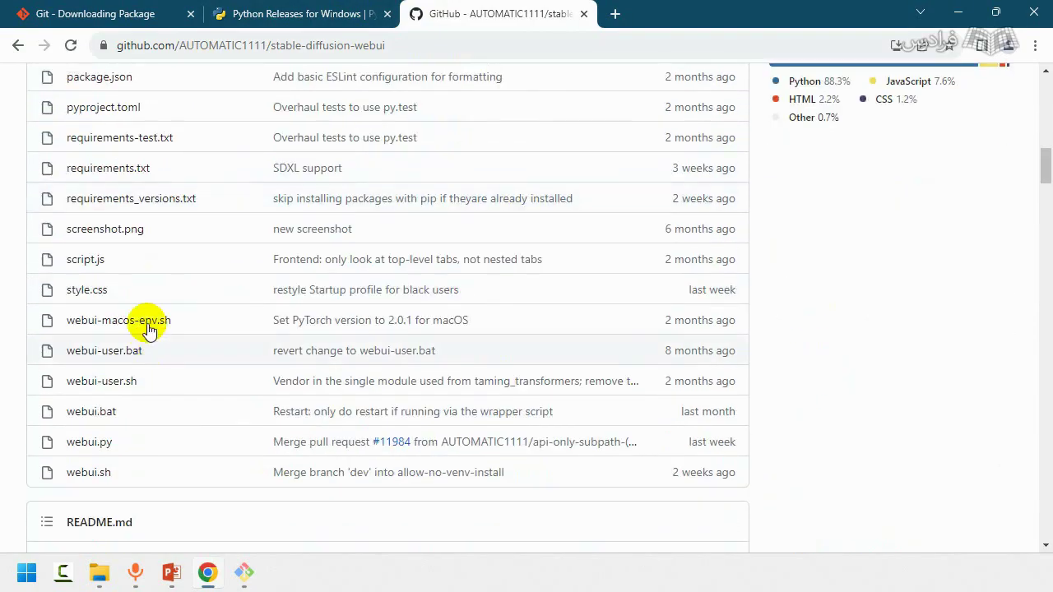
# Switch to File Explorer, look through the cloned stable-diffusion-webui folder's contents and return to the Faradars folder.
pyautogui.moveTo(98, 572)
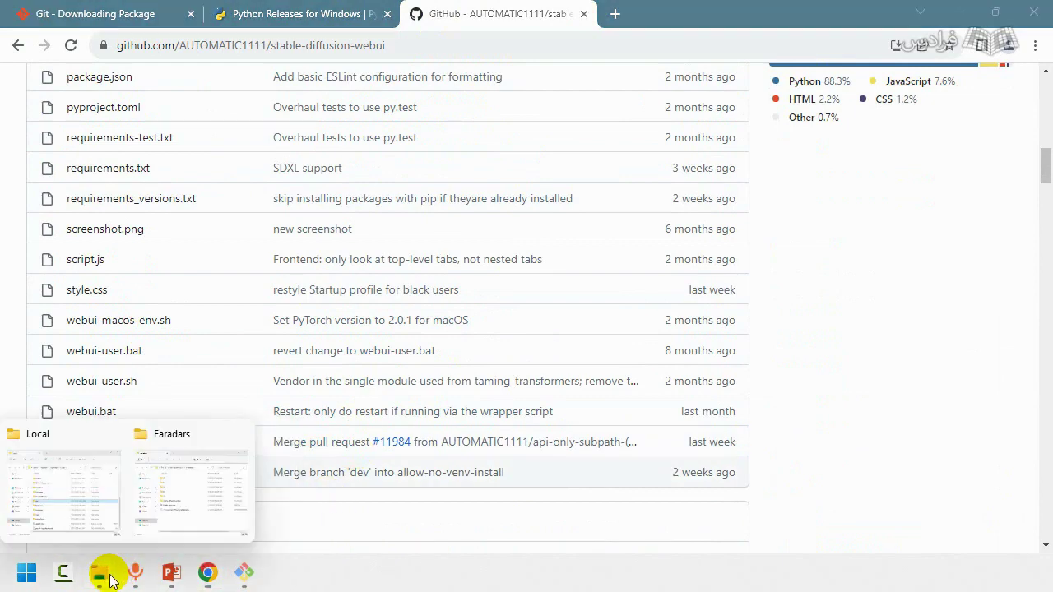
pyautogui.click(196, 510)
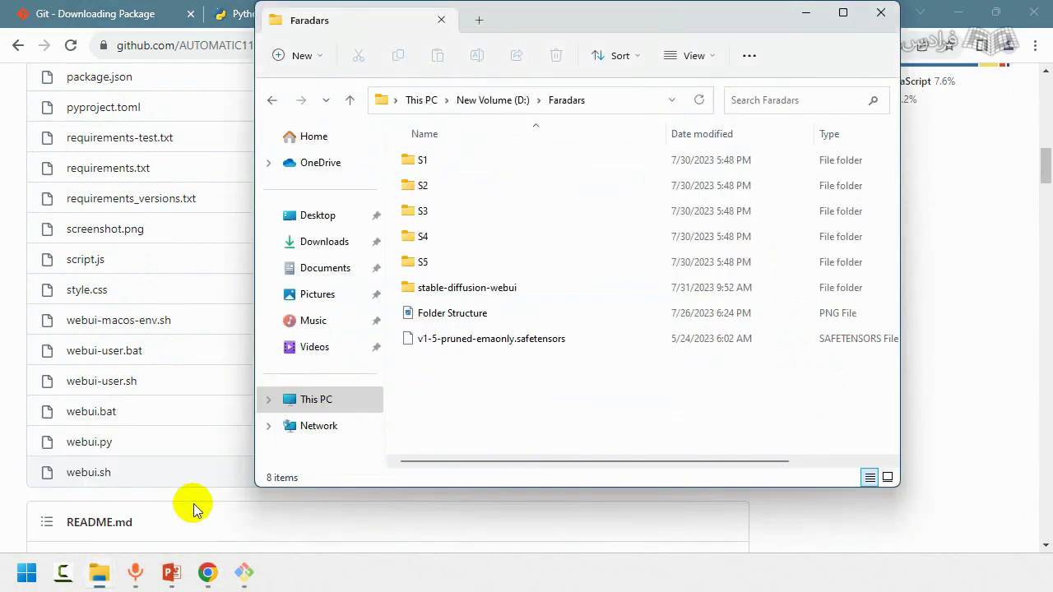
pyautogui.doubleClick(472, 292)
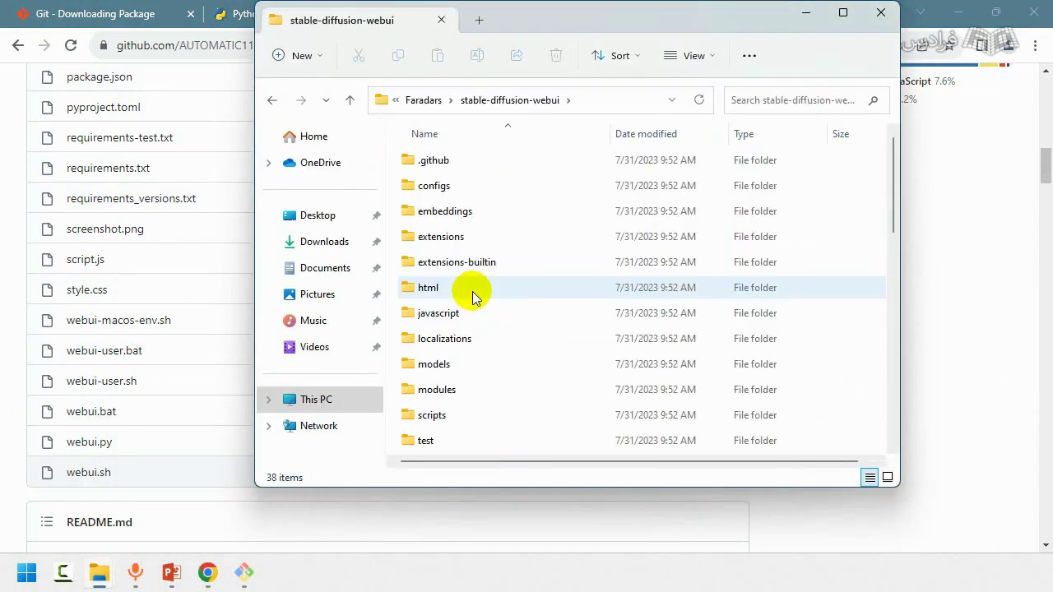
pyautogui.scroll(-7, 470, 290)
pyautogui.scroll(7, 475, 297)
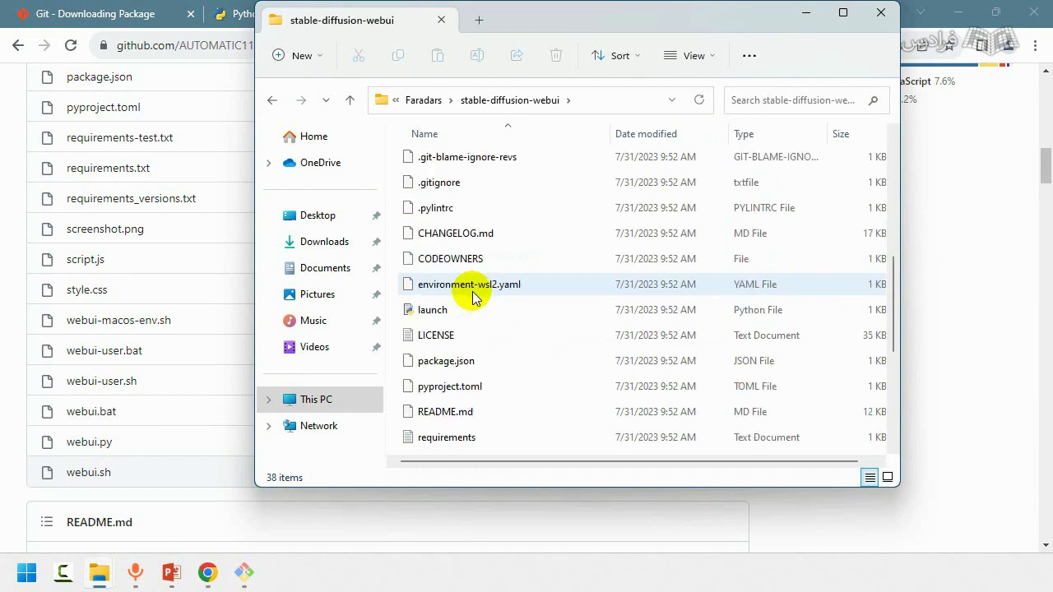
pyautogui.click(425, 100)
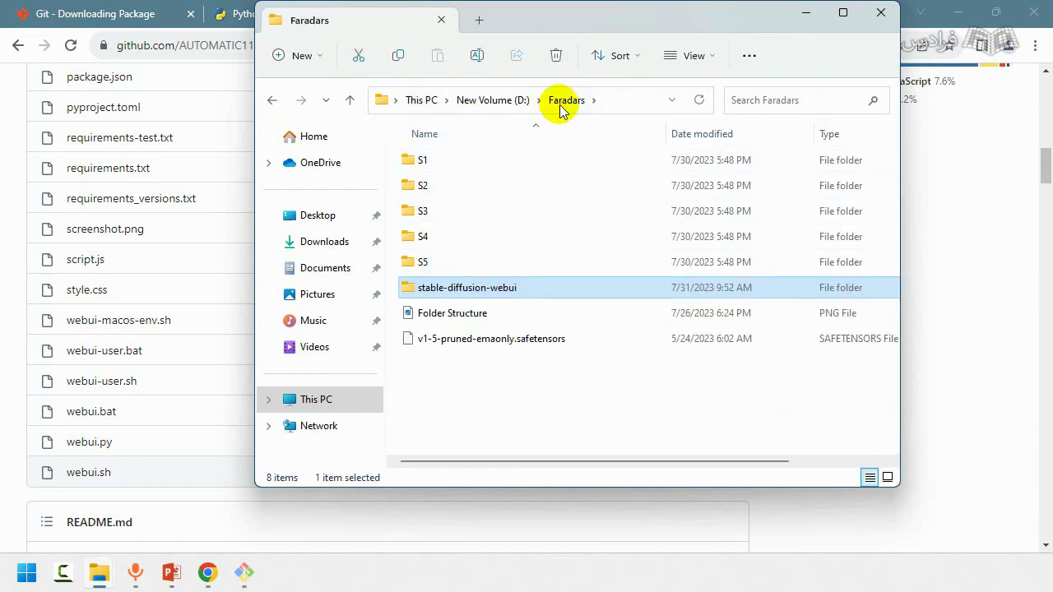
# Run the webui Windows batch file from the stable-diffusion-webui folder and minimize File Explorer, keeping the command window in view.
pyautogui.doubleClick(461, 289)
pyautogui.scroll(-3, 458, 288)
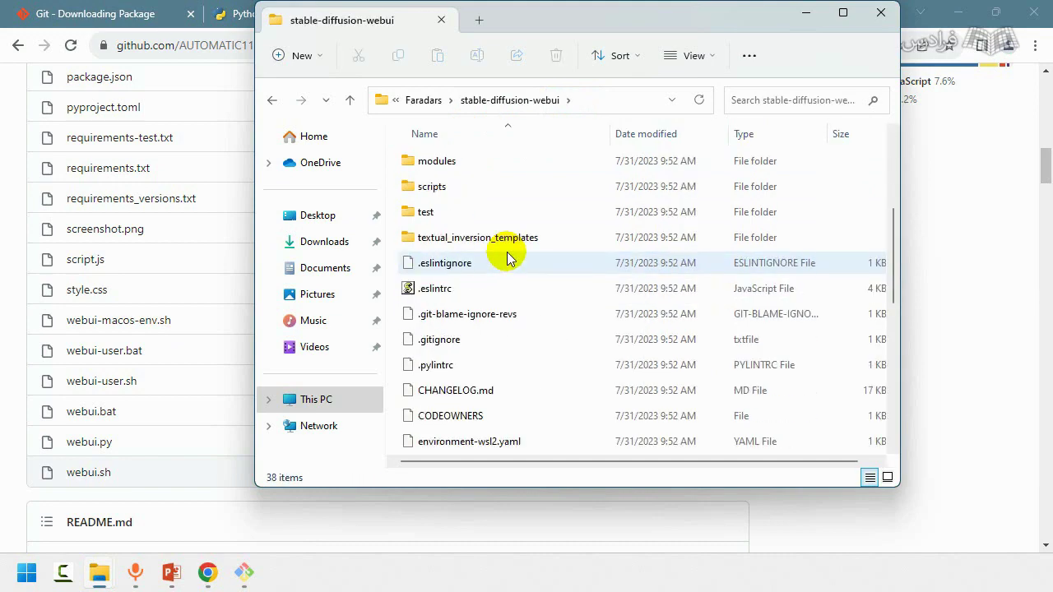
pyautogui.doubleClick(651, 24)
pyautogui.scroll(-5, 483, 272)
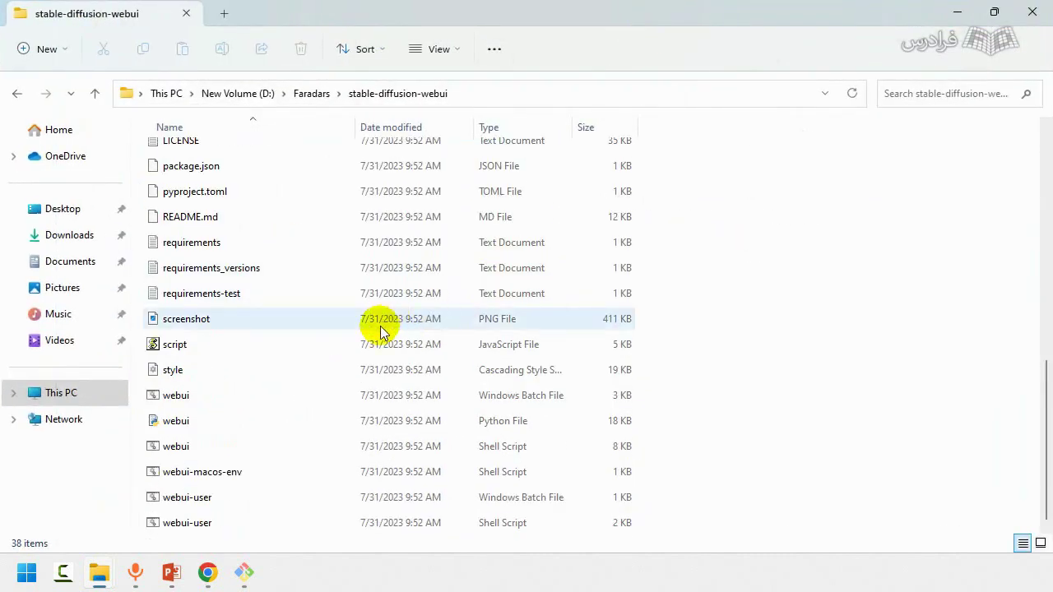
pyautogui.click(195, 401)
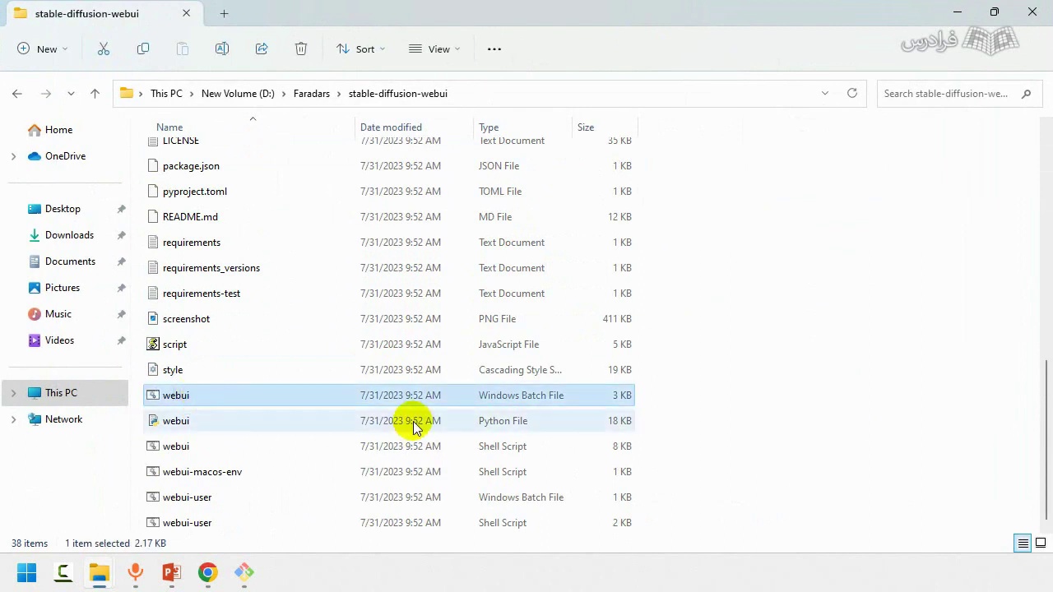
pyautogui.doubleClick(177, 398)
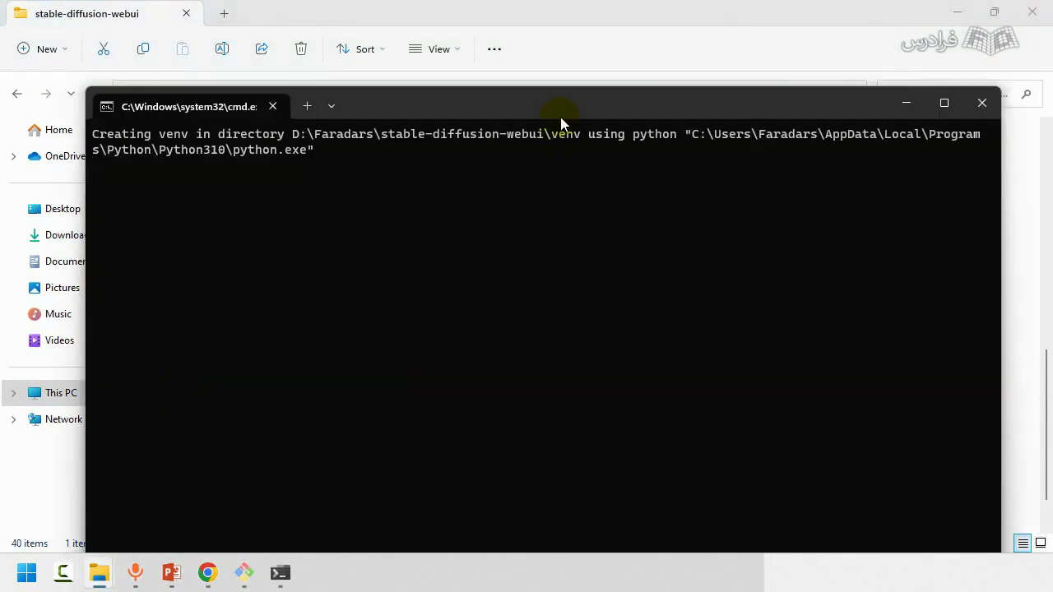
pyautogui.moveTo(564, 106); pyautogui.dragTo(554, 56)
pyautogui.click(957, 13)
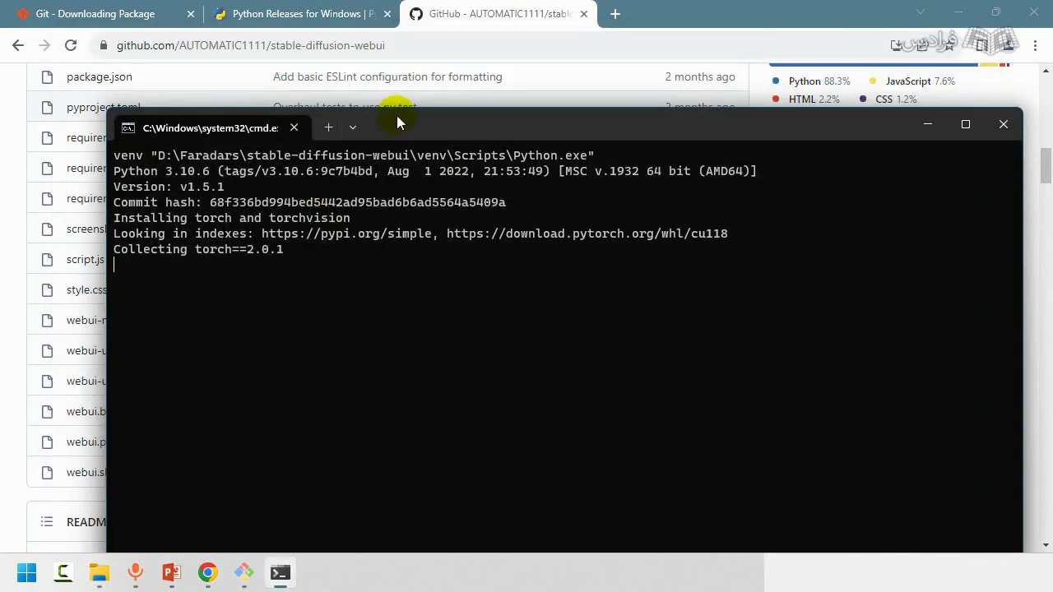
pyautogui.moveTo(396, 120); pyautogui.dragTo(390, 68)
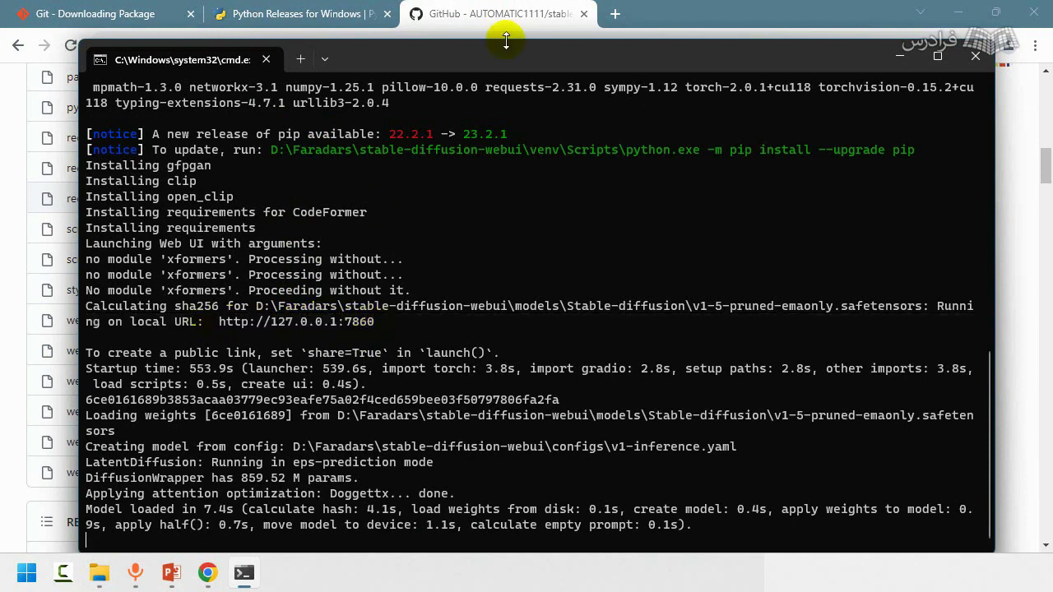
pyautogui.click(619, 17)
pyautogui.write('http://127.0.0.1:7860')
pyautogui.press('Return')
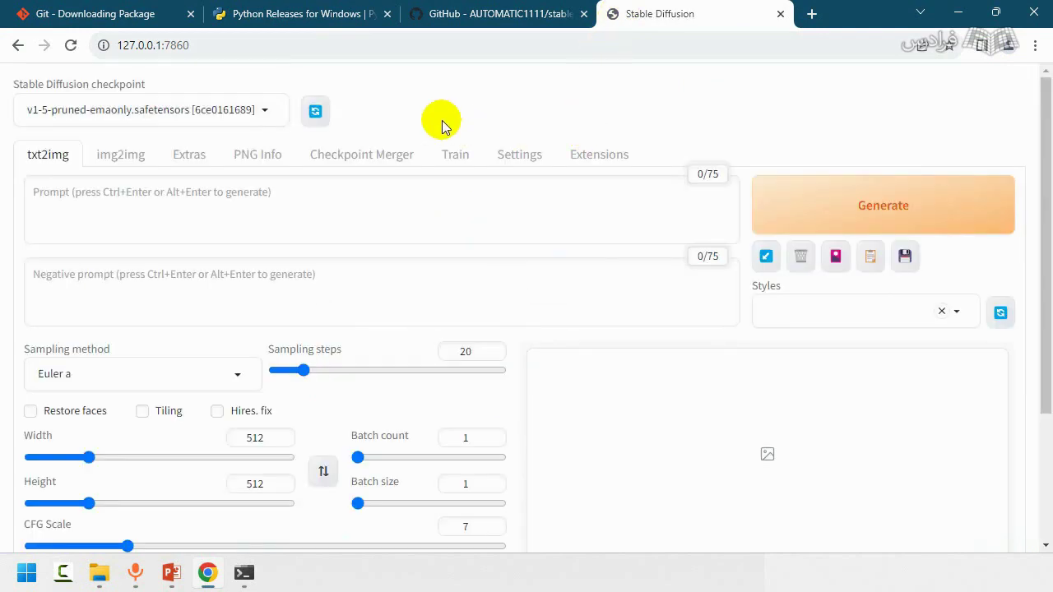
# Examine the txt2img page of the web UI, from the checkpoint and prompt fields down to the seed and script settings.
pyautogui.scroll(-3, 501, 160)
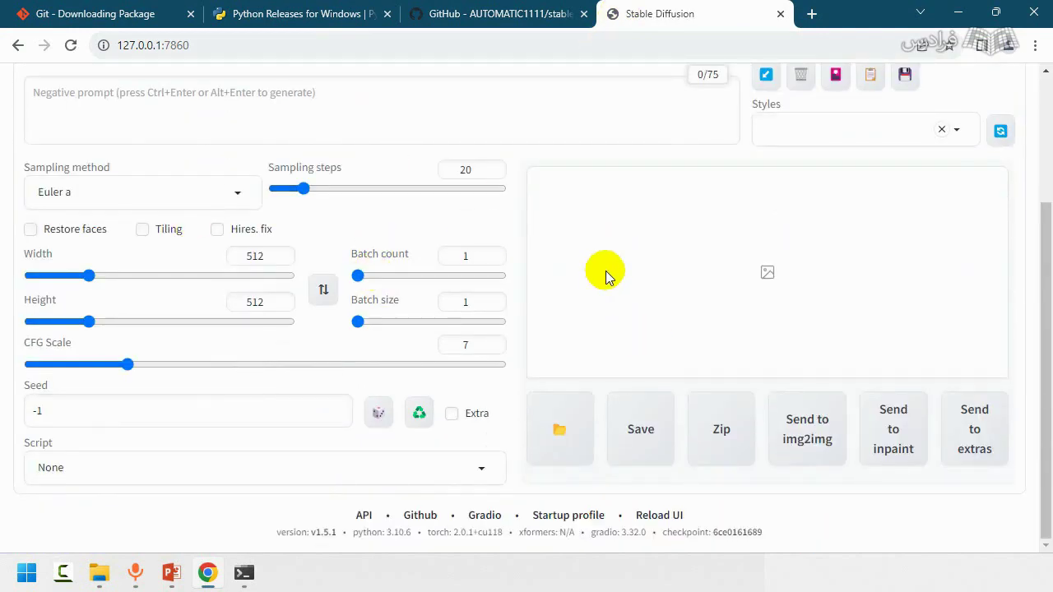
pyautogui.scroll(3, 553, 245)
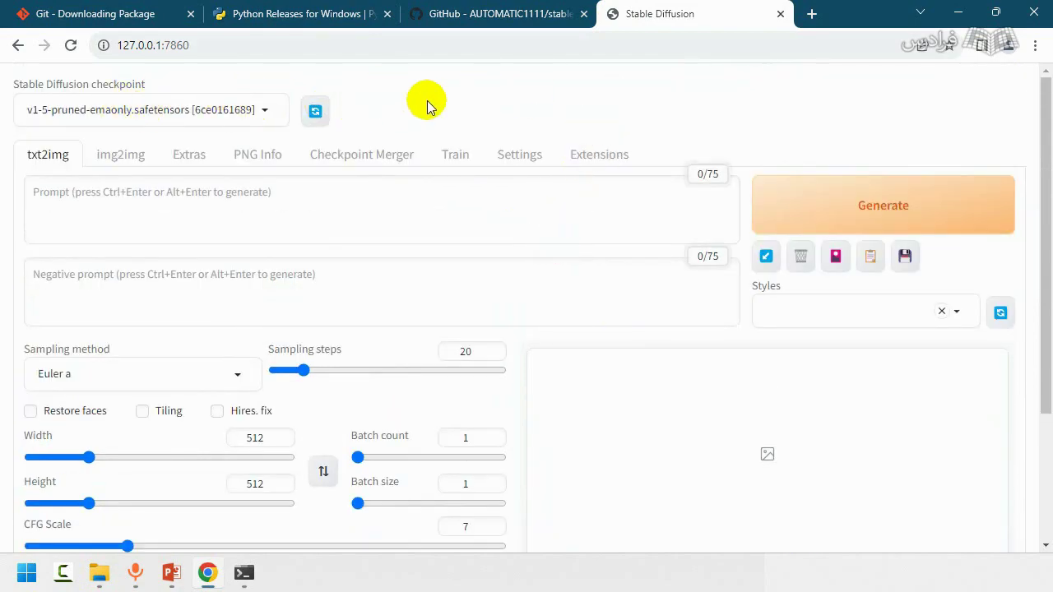
pyautogui.scroll(-3, 427, 103)
pyautogui.scroll(3, 515, 211)
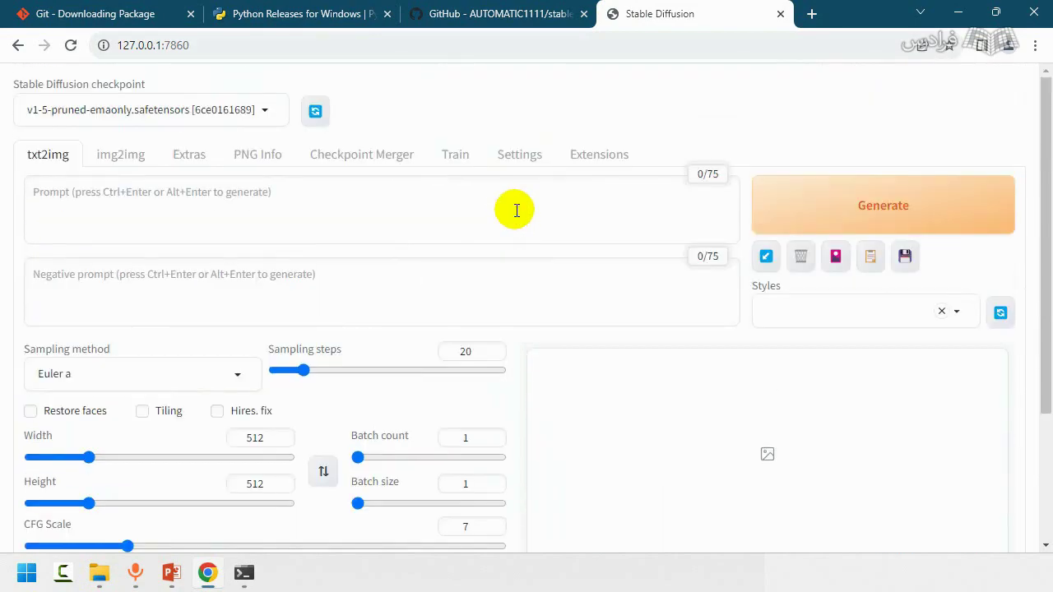
pyautogui.scroll(-2, 412, 107)
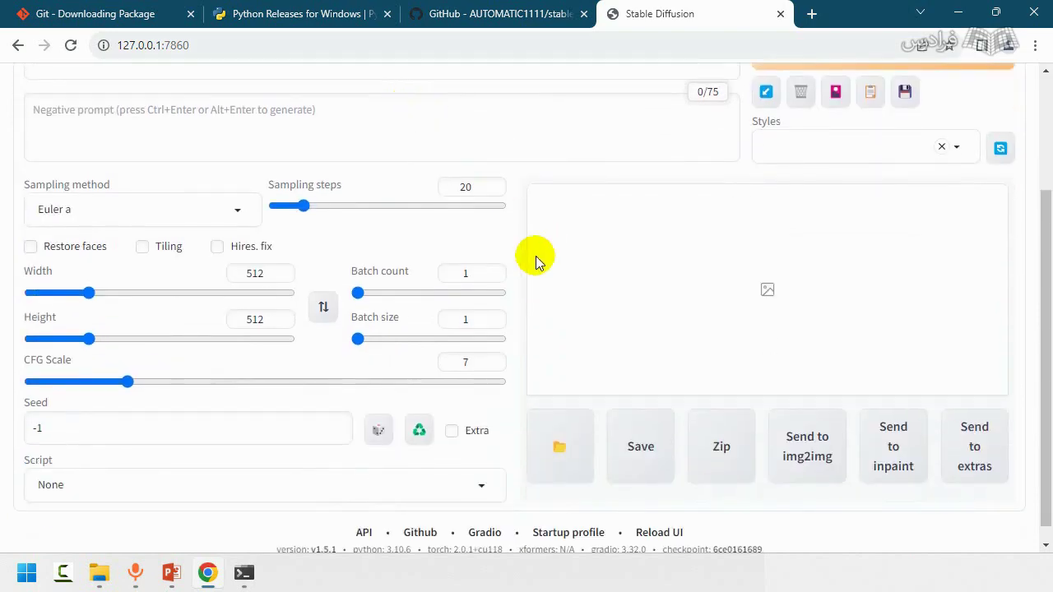
pyautogui.scroll(1, 296, 226)
pyautogui.scroll(2, 297, 226)
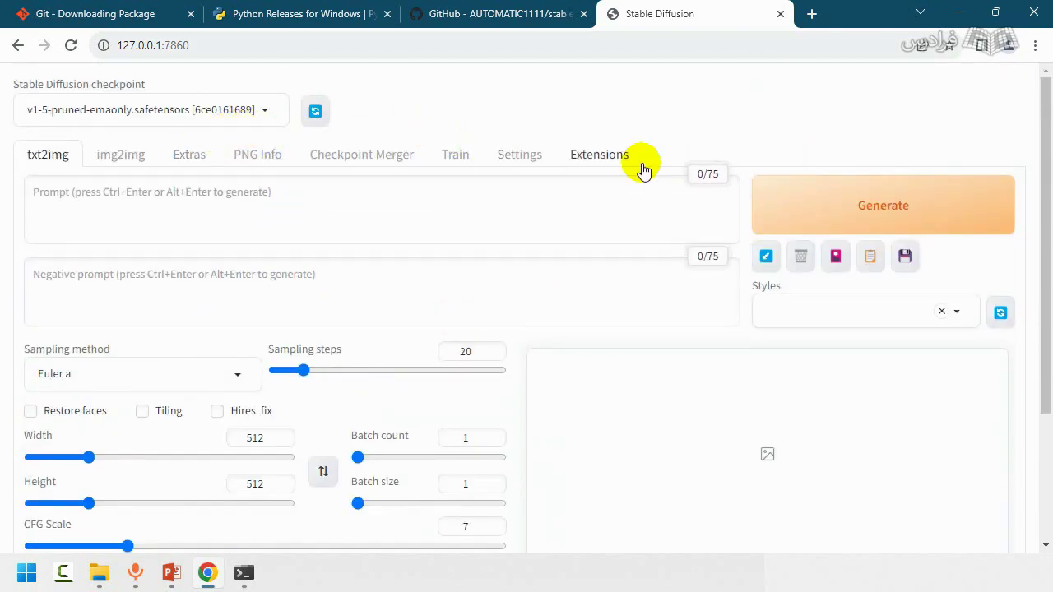
pyautogui.scroll(-2, 255, 198)
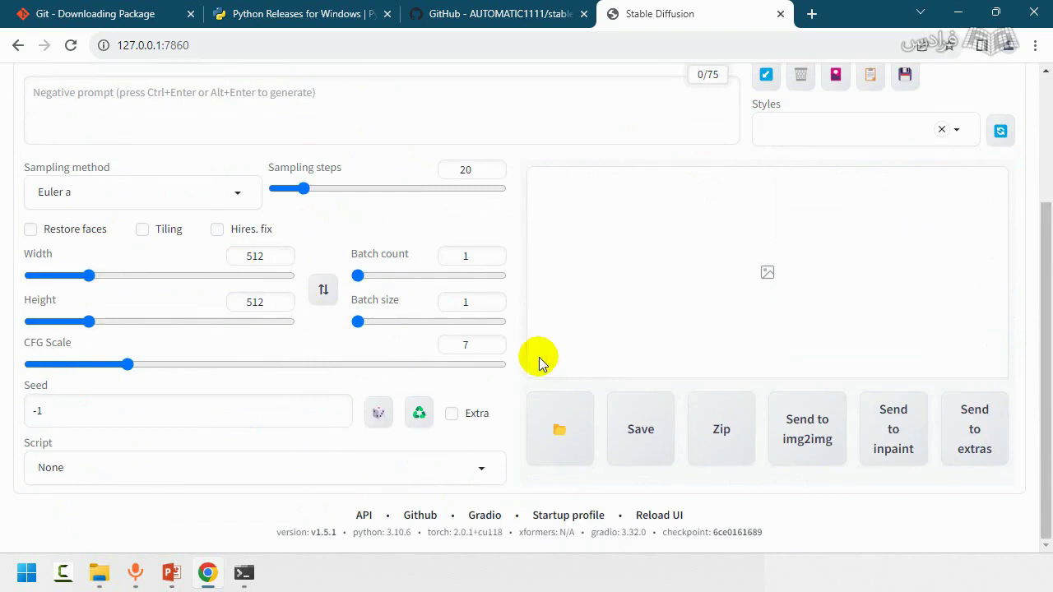
pyautogui.scroll(2, 576, 337)
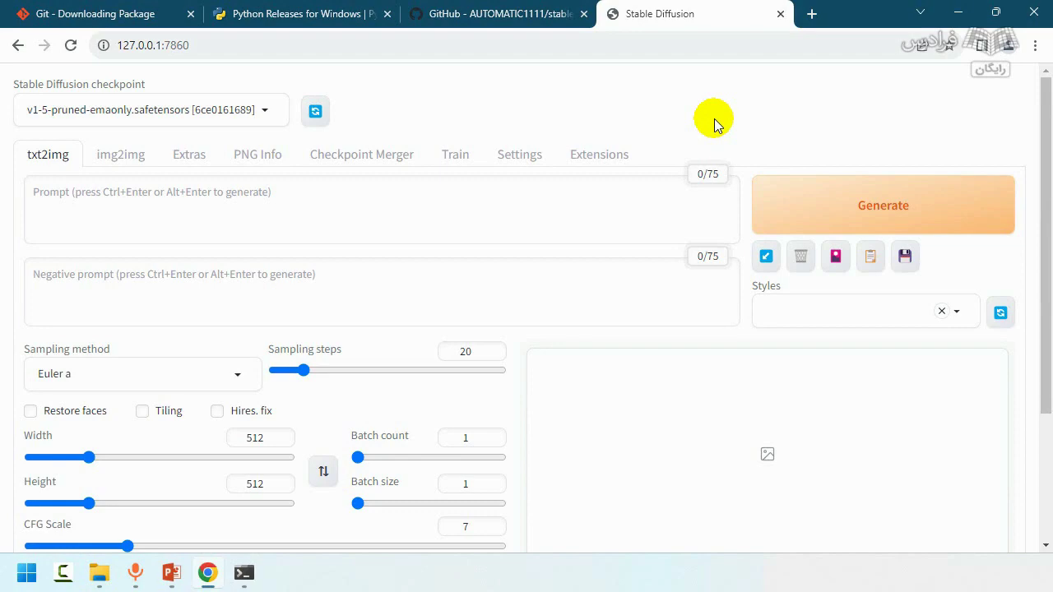
pyautogui.scroll(-3, 713, 118)
pyautogui.scroll(3, 715, 119)
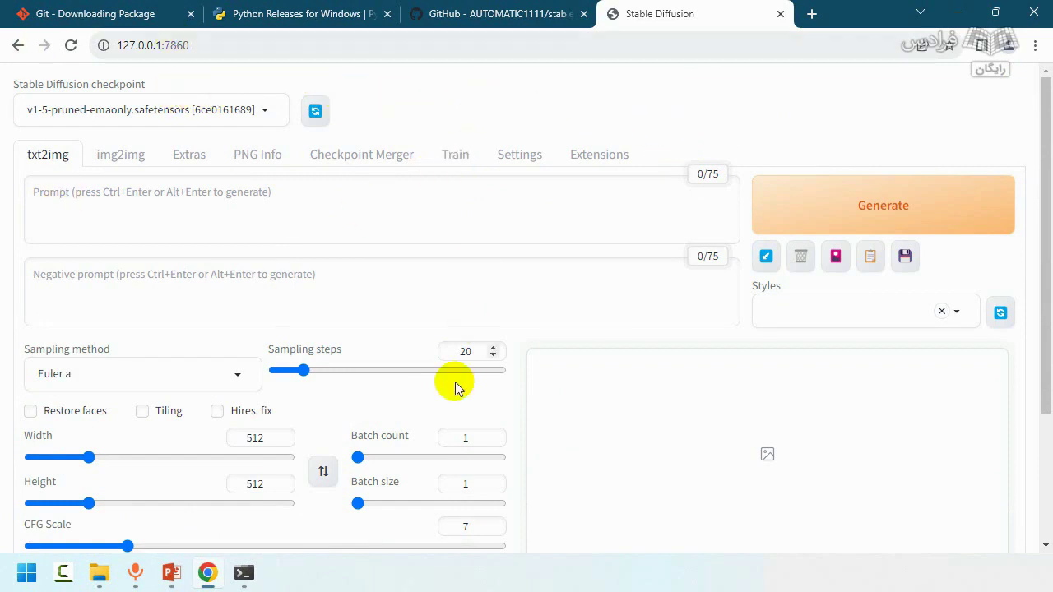
# View the checkpoints available in the Stable Diffusion checkpoint list without changing the selection.
pyautogui.click(266, 114)
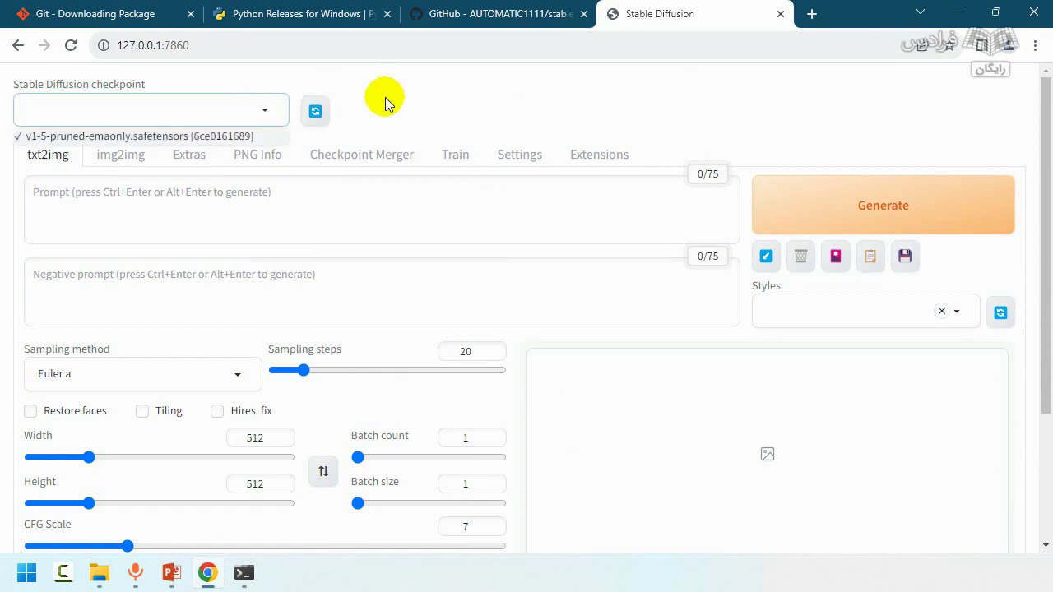
pyautogui.click(362, 103)
pyautogui.click(263, 109)
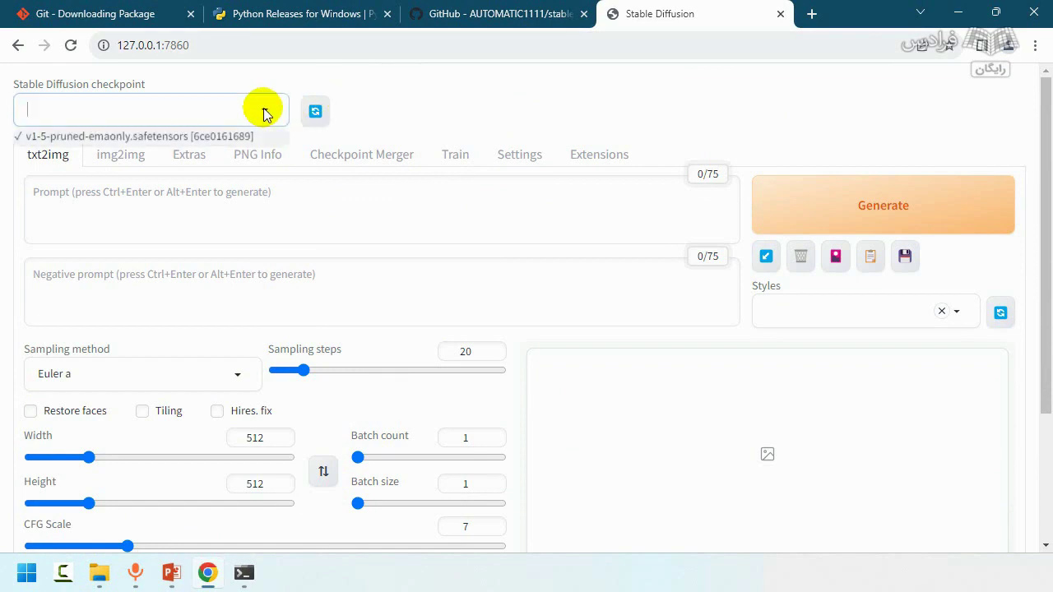
pyautogui.click(388, 99)
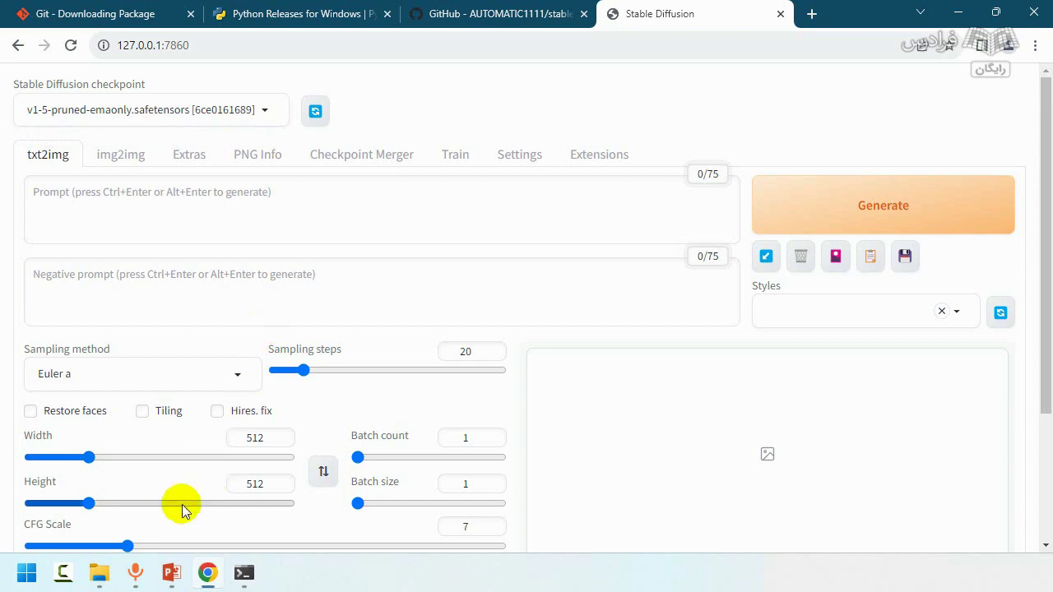
# Switch to File Explorer, reopen the stable-diffusion-webui folder from Faradars and locate its models folder.
pyautogui.moveTo(97, 576)
pyautogui.click(215, 496)
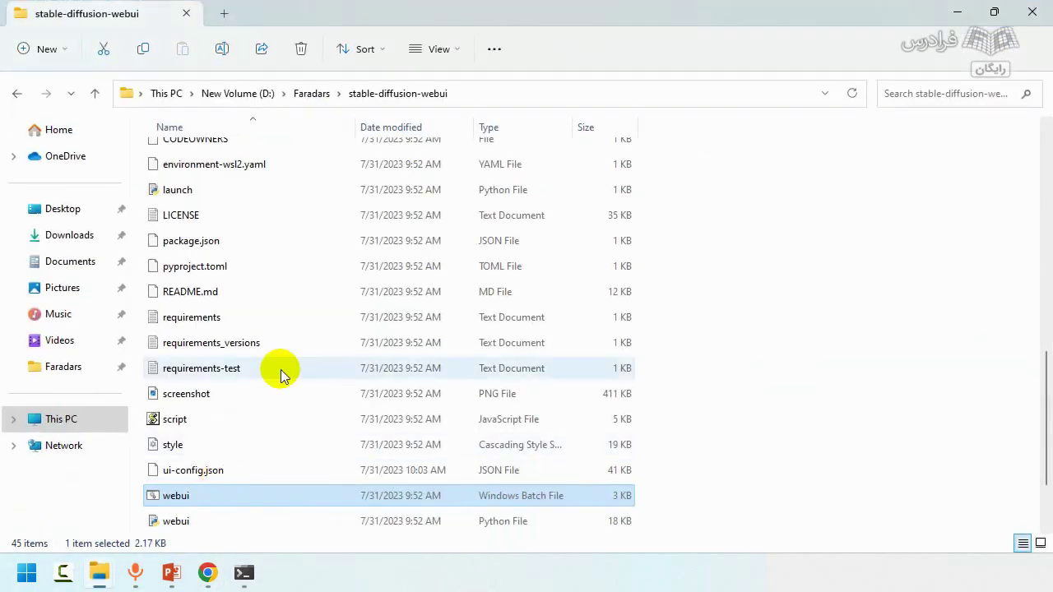
pyautogui.scroll(3, 355, 198)
pyautogui.click(309, 93)
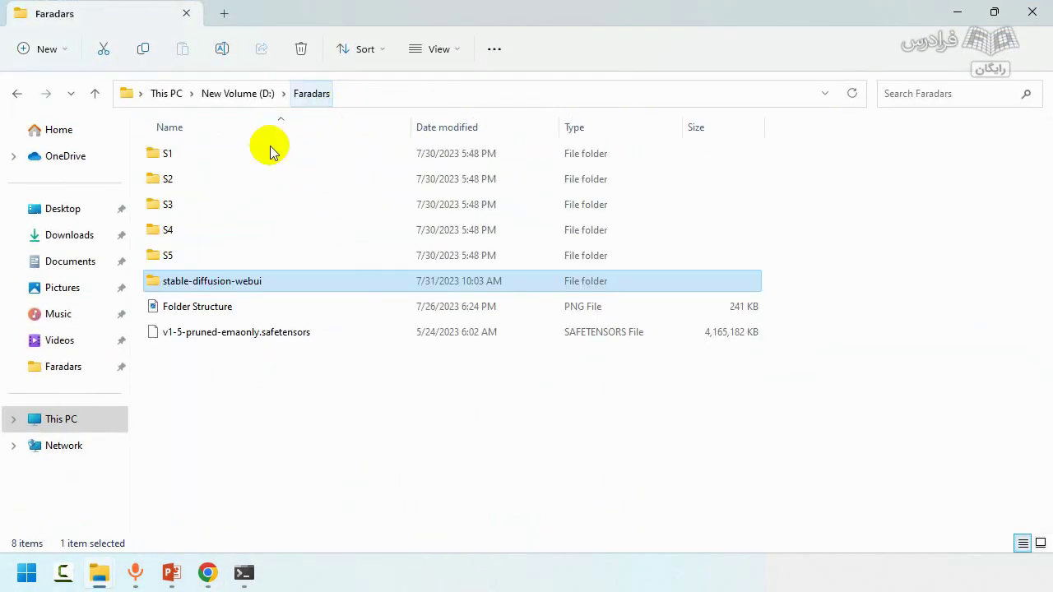
pyautogui.doubleClick(200, 279)
pyautogui.scroll(-2, 289, 283)
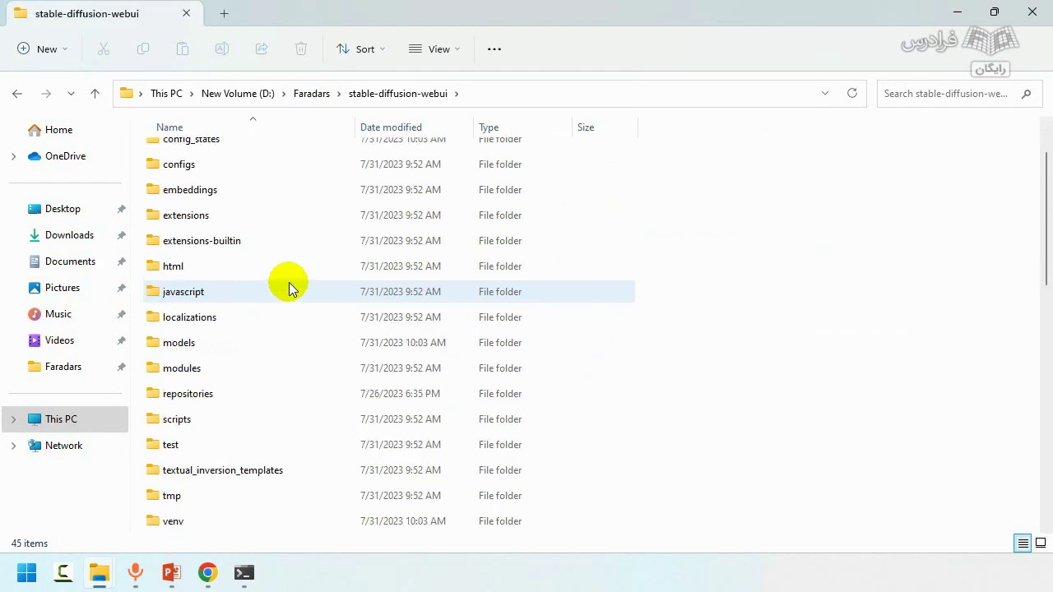
pyautogui.scroll(2, 200, 265)
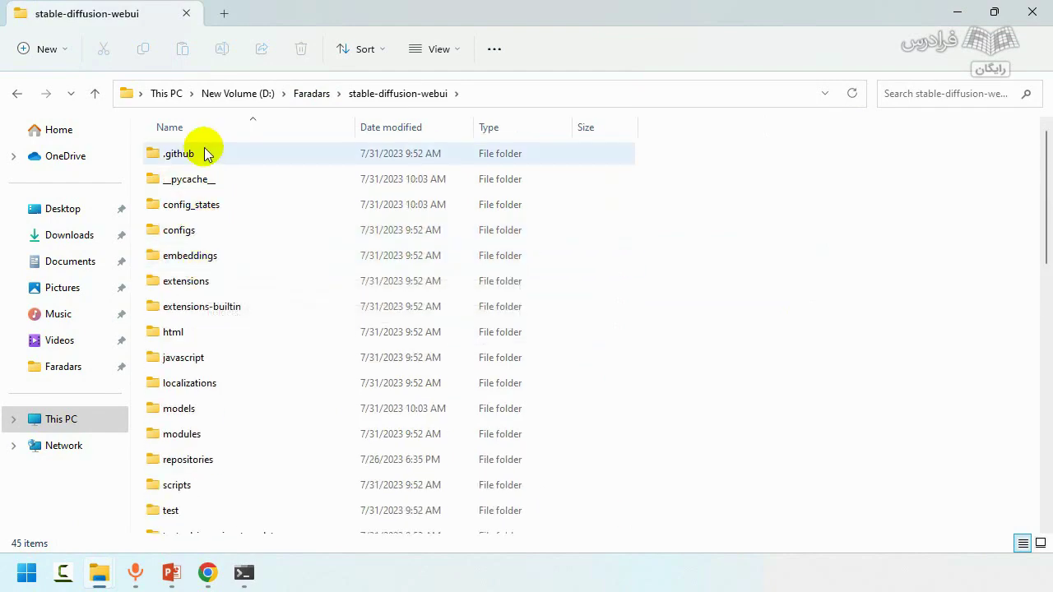
pyautogui.scroll(-4, 216, 296)
pyautogui.scroll(3, 224, 313)
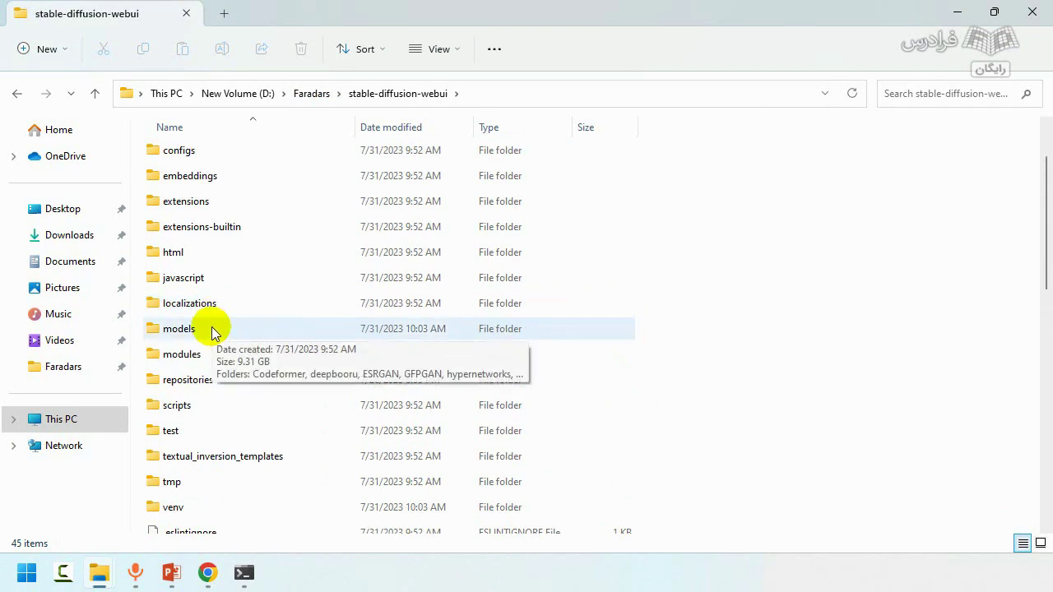
# Open the Stable-diffusion folder inside models and select the v1-5-pruned-emaonly.safetensors file.
pyautogui.doubleClick(214, 332)
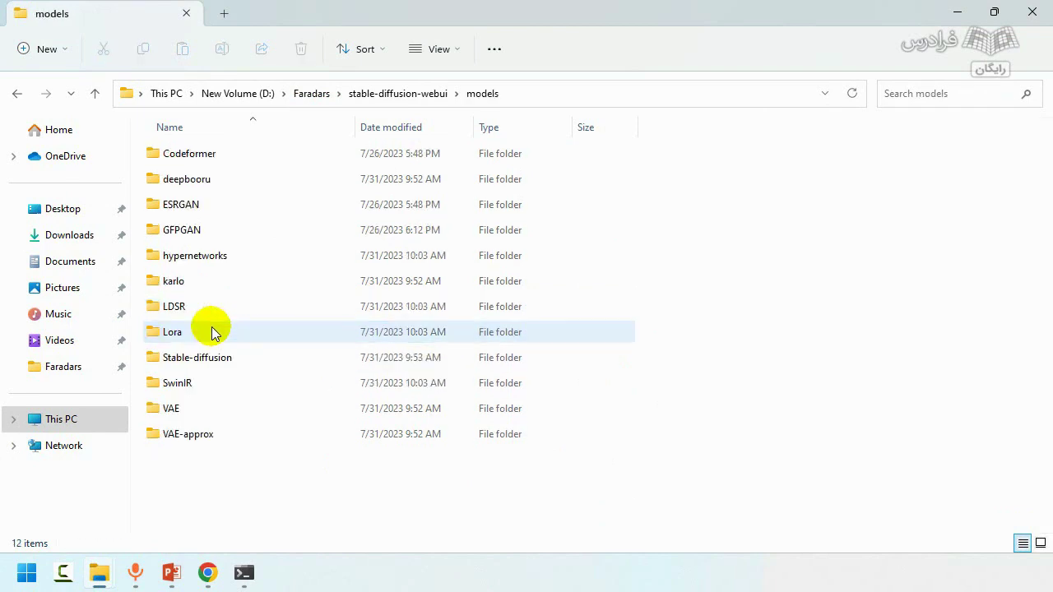
pyautogui.doubleClick(235, 365)
pyautogui.click(274, 182)
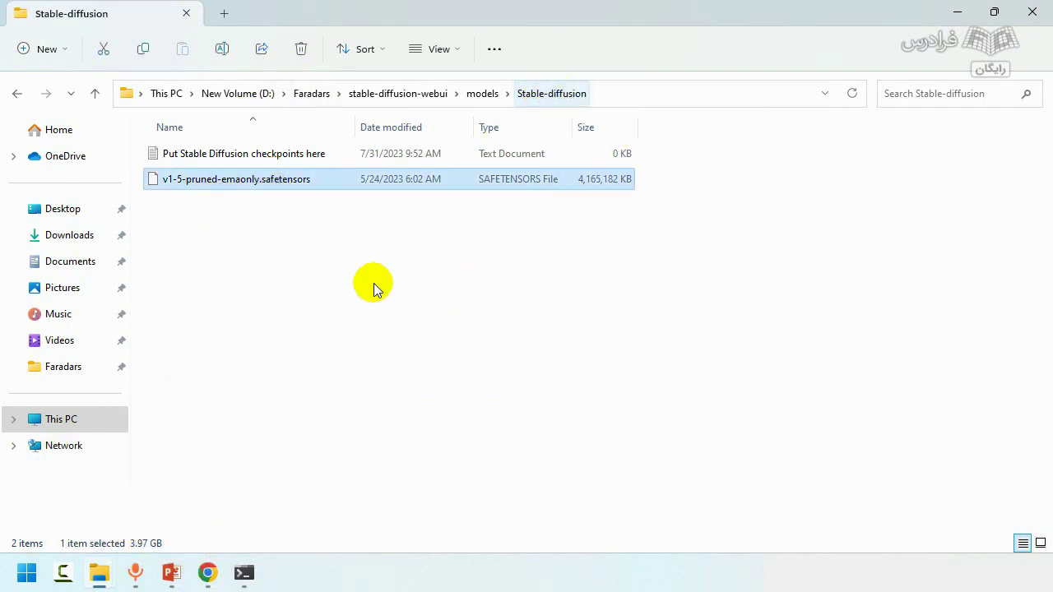
# Choose v1-5-pruned-emaonly.safetensors as the checkpoint in the Chrome web UI, then minimize Chrome to return to File Explorer.
pyautogui.click(207, 572)
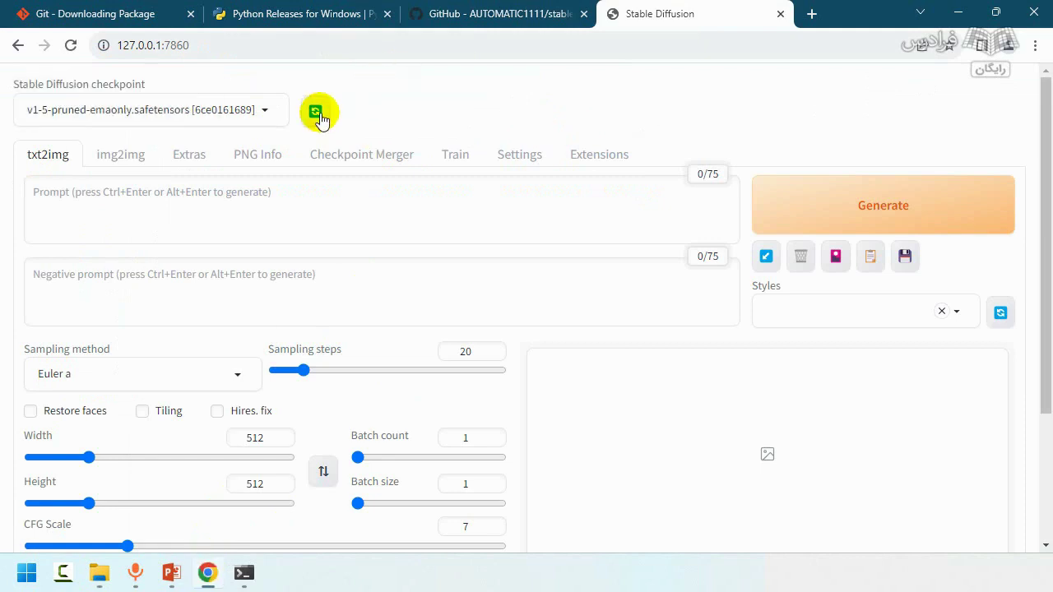
pyautogui.click(262, 114)
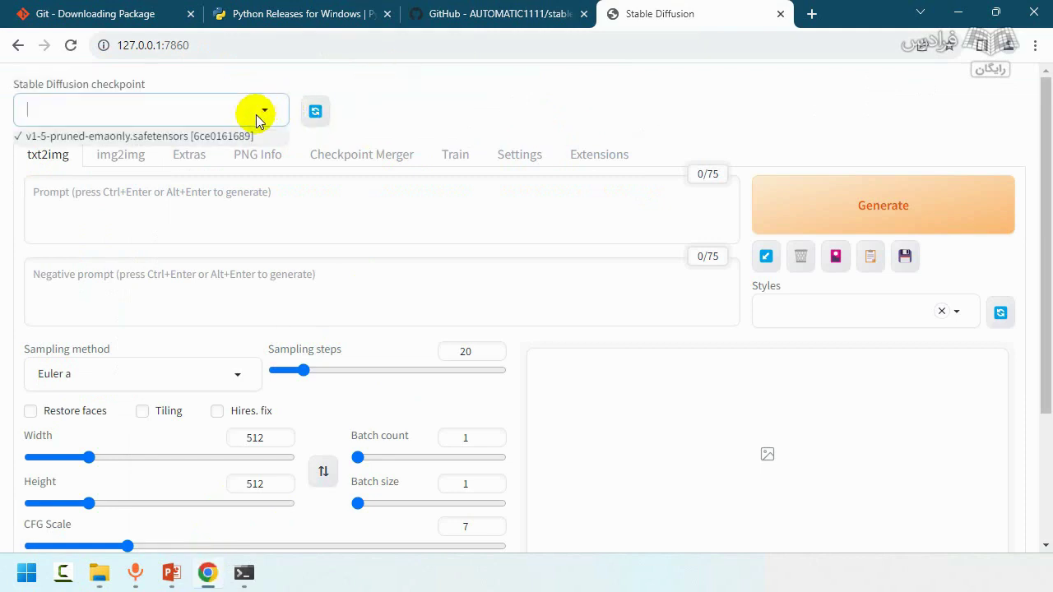
pyautogui.click(181, 138)
pyautogui.click(959, 15)
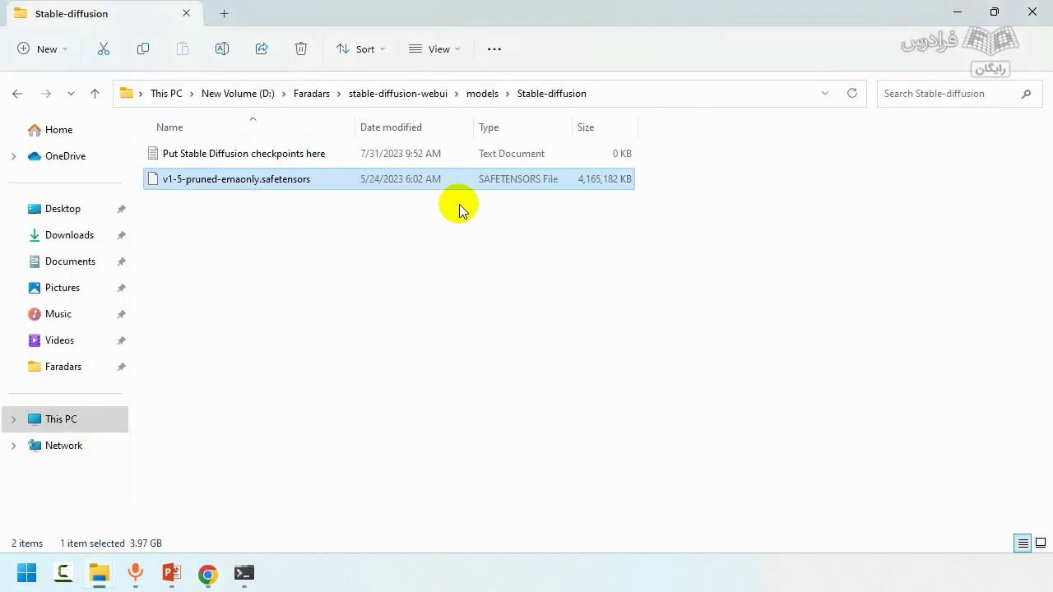
# Check the size of the v1-5-pruned-emaonly.safetensors file in its properties and close them.
pyautogui.click(259, 211)
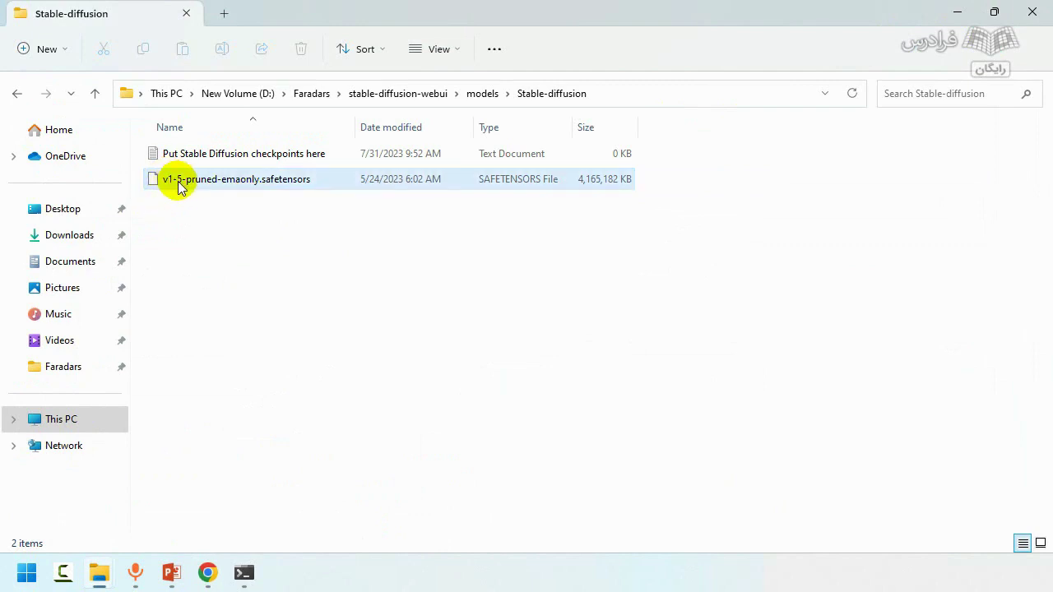
pyautogui.moveTo(189, 184)
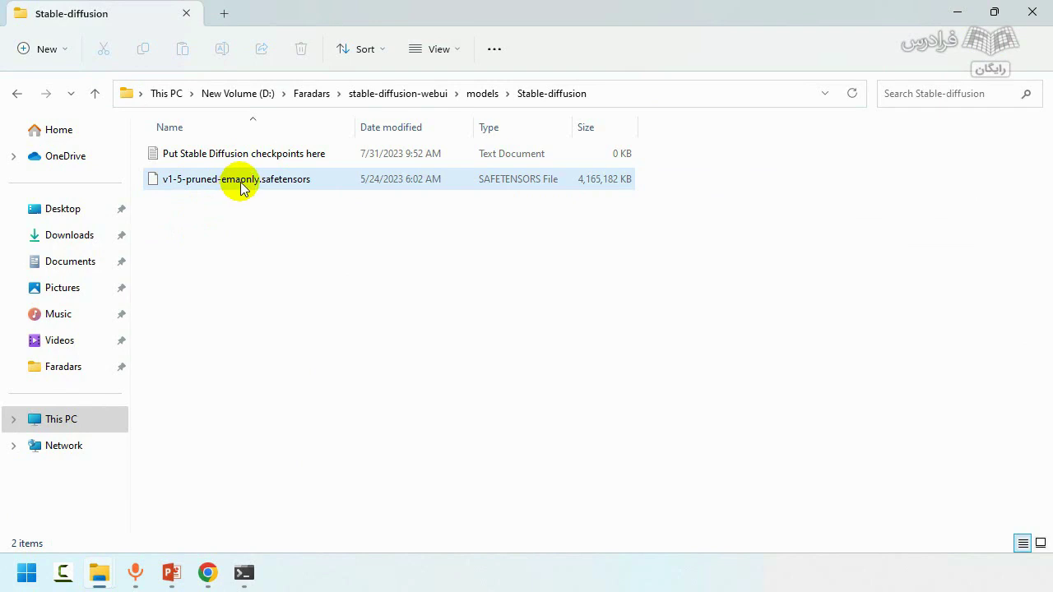
pyautogui.moveTo(234, 189)
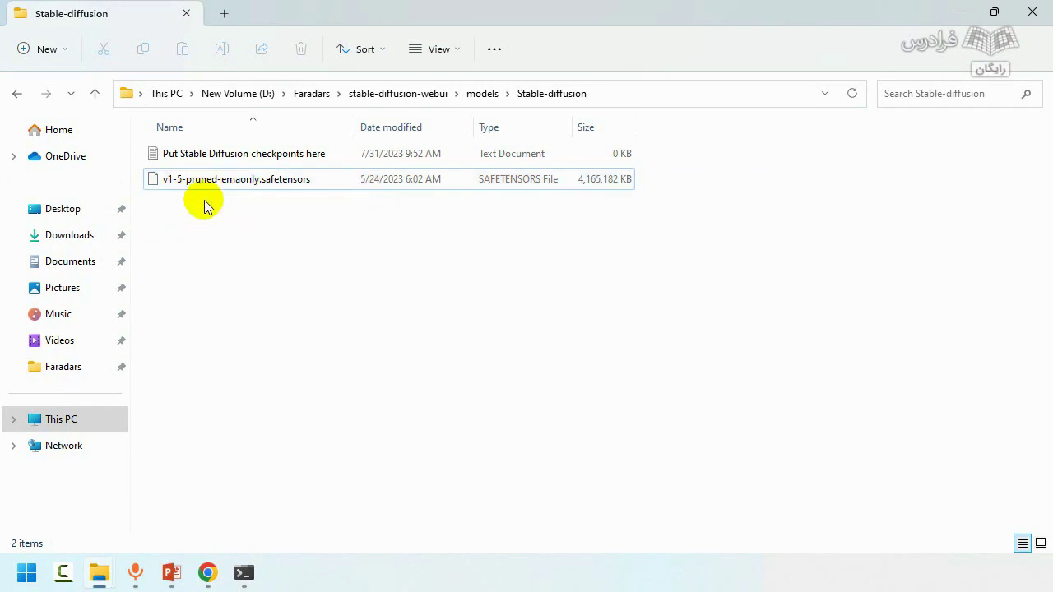
pyautogui.click(197, 212)
pyautogui.click(201, 188)
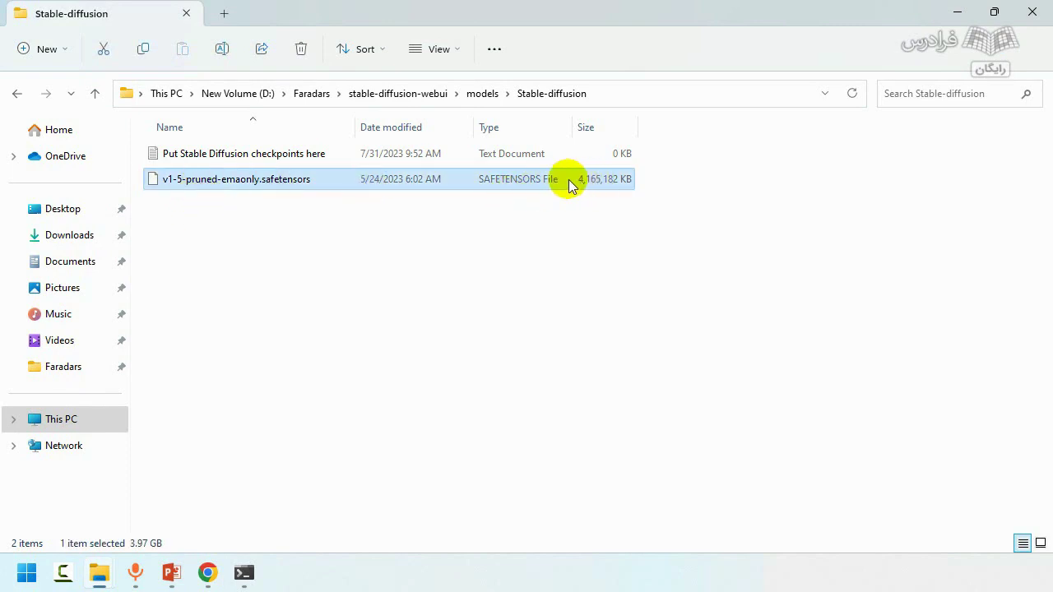
pyautogui.rightClick(227, 181)
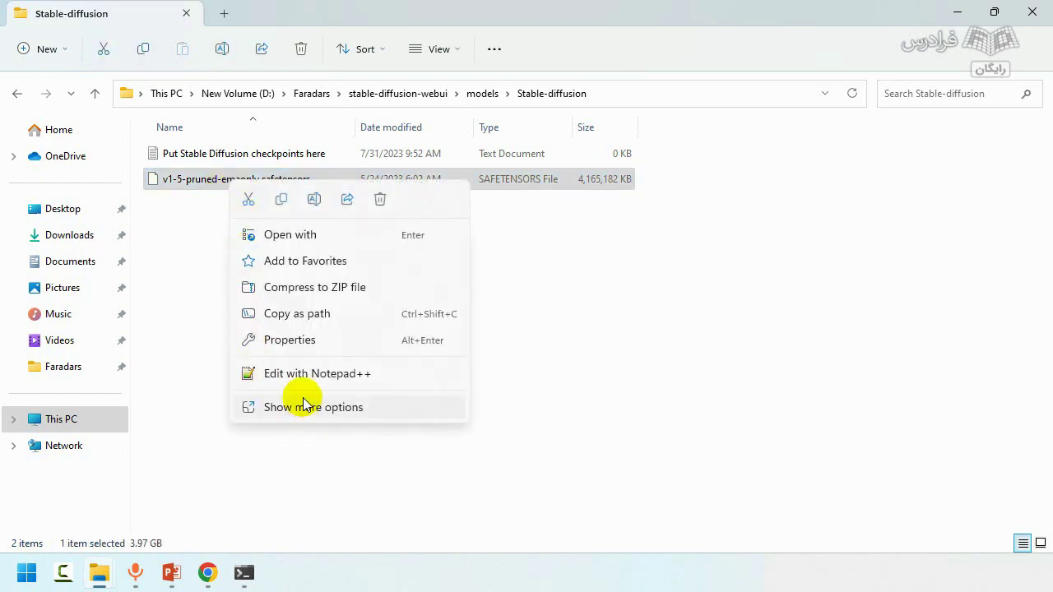
pyautogui.click(300, 341)
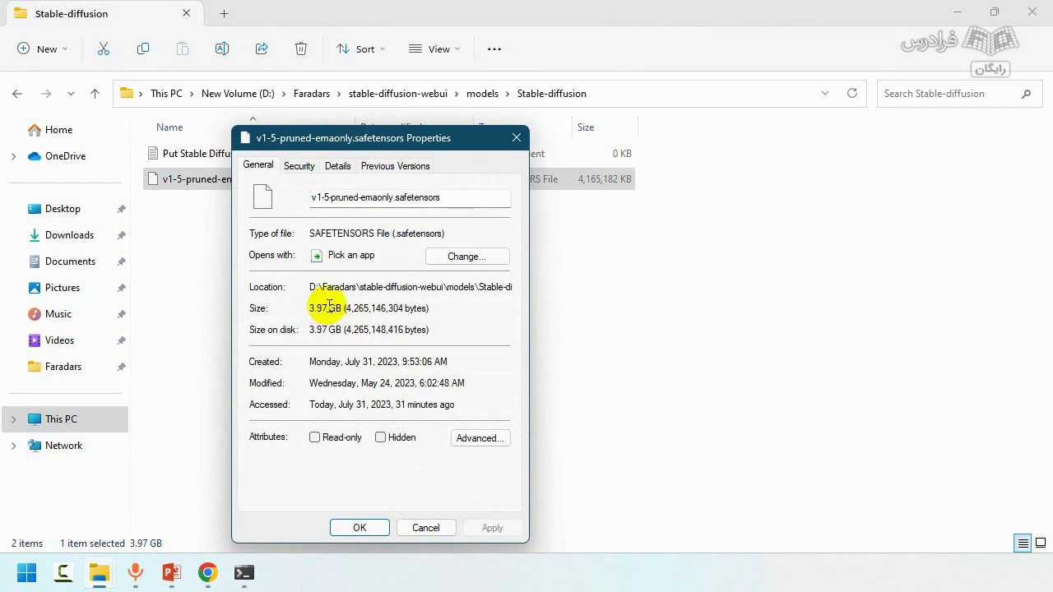
pyautogui.click(516, 138)
pyautogui.click(332, 242)
# Look inside the VAE folder under models and switch back to the web UI in Chrome.
pyautogui.click(95, 94)
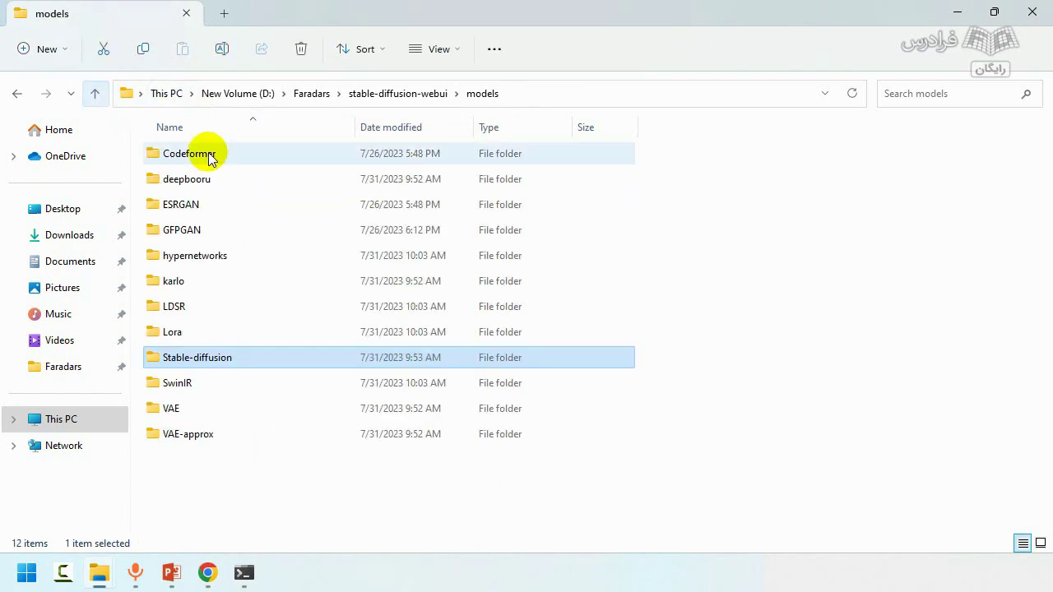
pyautogui.doubleClick(173, 409)
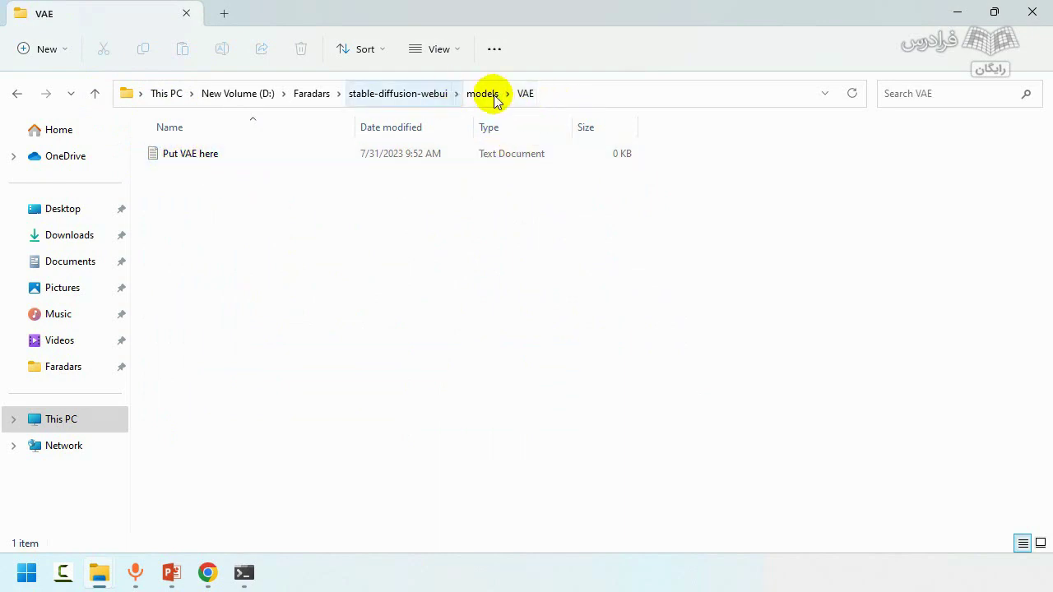
pyautogui.click(208, 571)
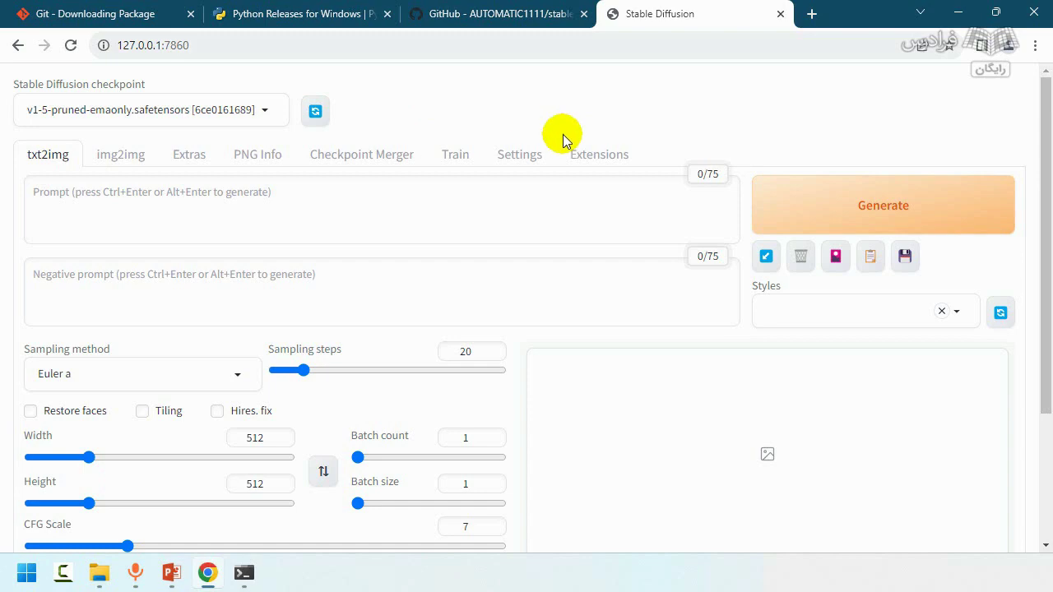
# Open the User interface section of the web UI settings and find the Quicksettings list.
pyautogui.click(508, 158)
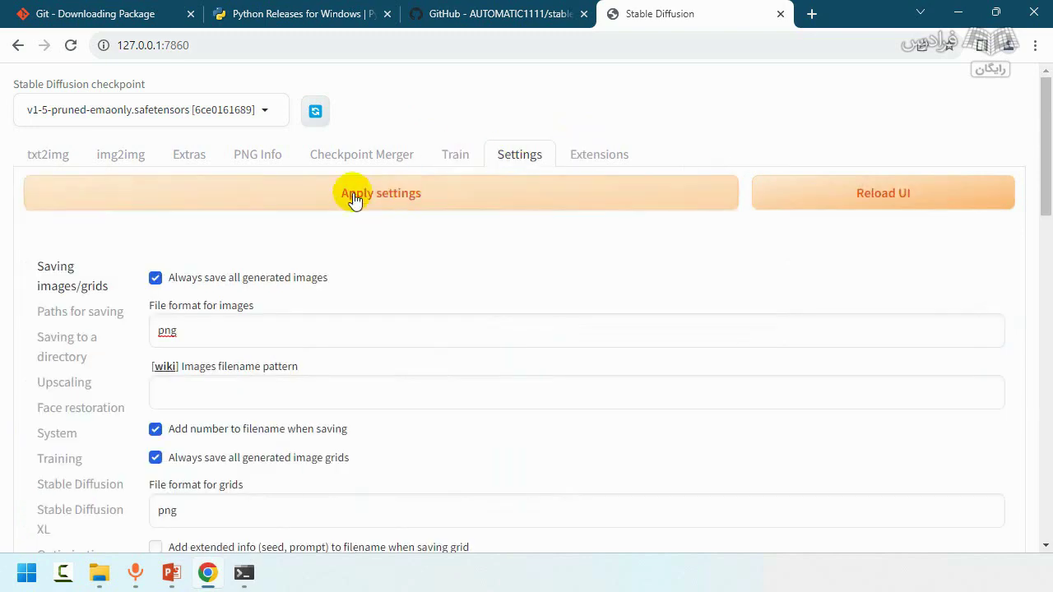
pyautogui.scroll(-3, 338, 206)
pyautogui.scroll(-1, 149, 239)
pyautogui.scroll(4, 181, 228)
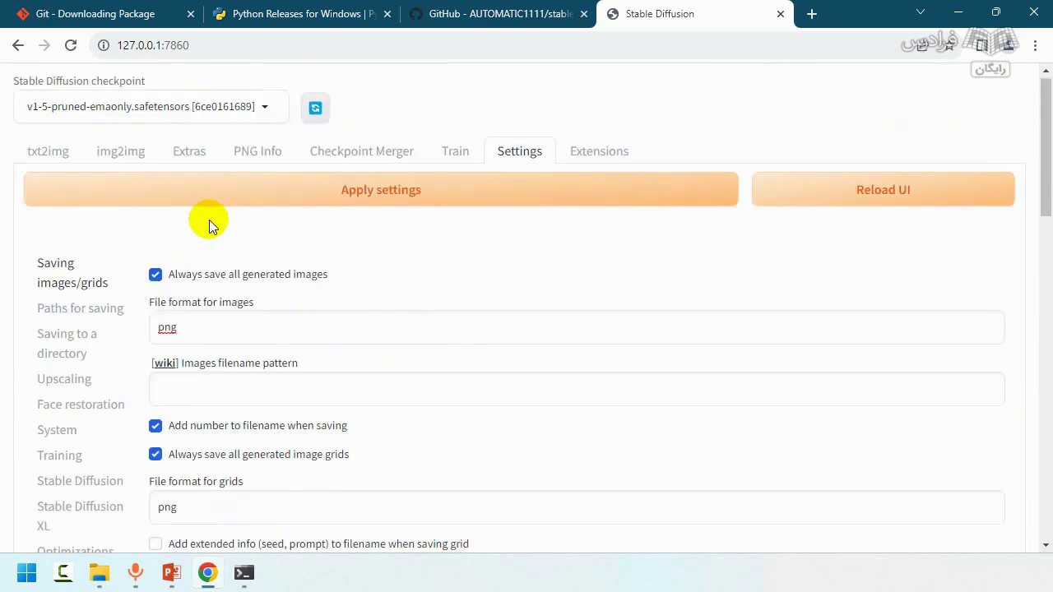
pyautogui.scroll(-6, 132, 230)
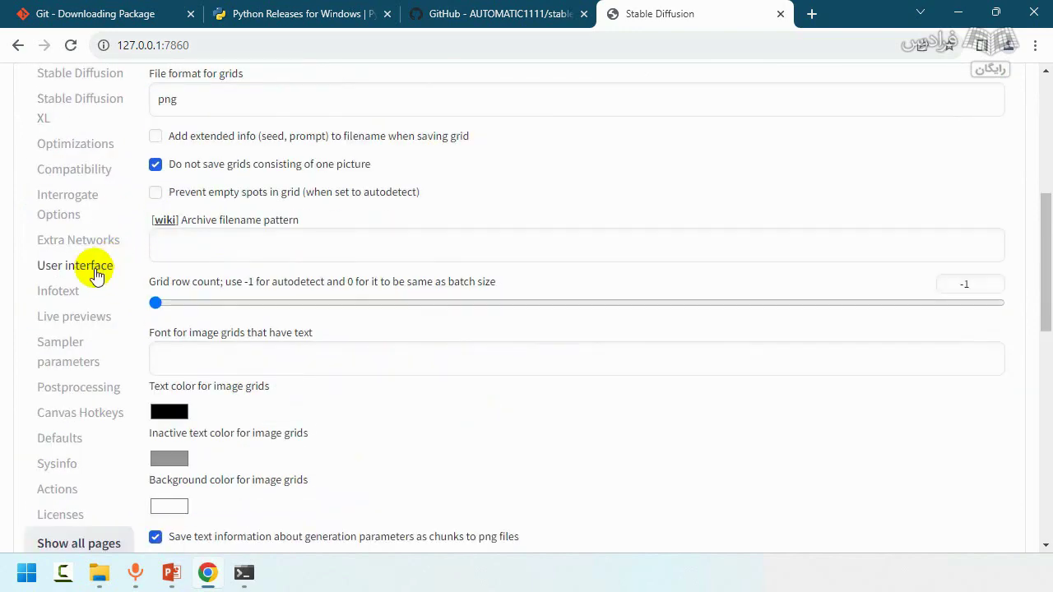
pyautogui.click(64, 266)
pyautogui.scroll(-2, 329, 265)
pyautogui.scroll(-3, 352, 267)
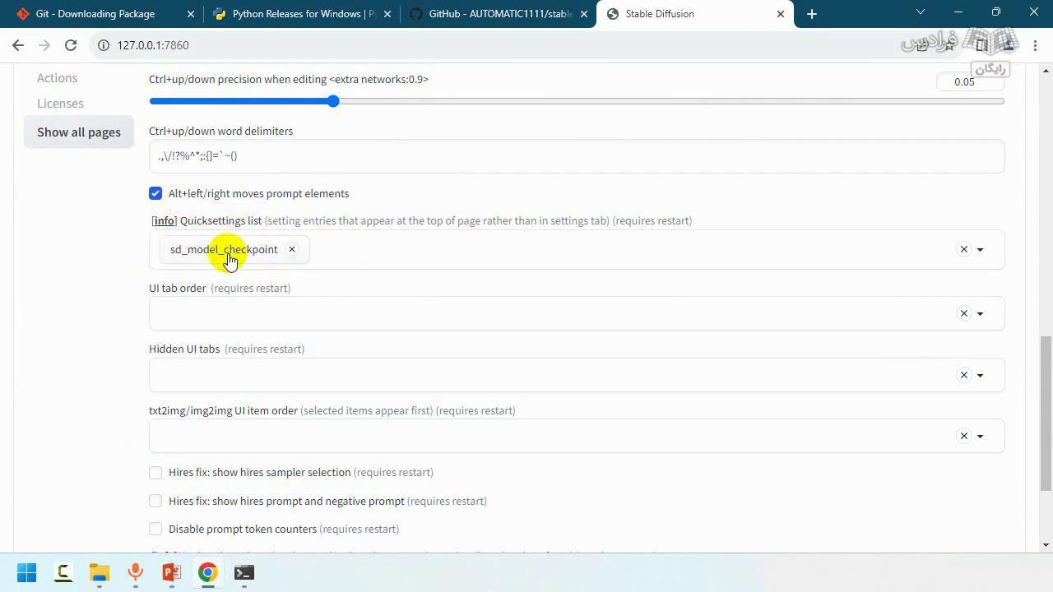
# Return to the txt2img page and view the checkpoint list without changing the selection.
pyautogui.scroll(10, 246, 255)
pyautogui.click(45, 148)
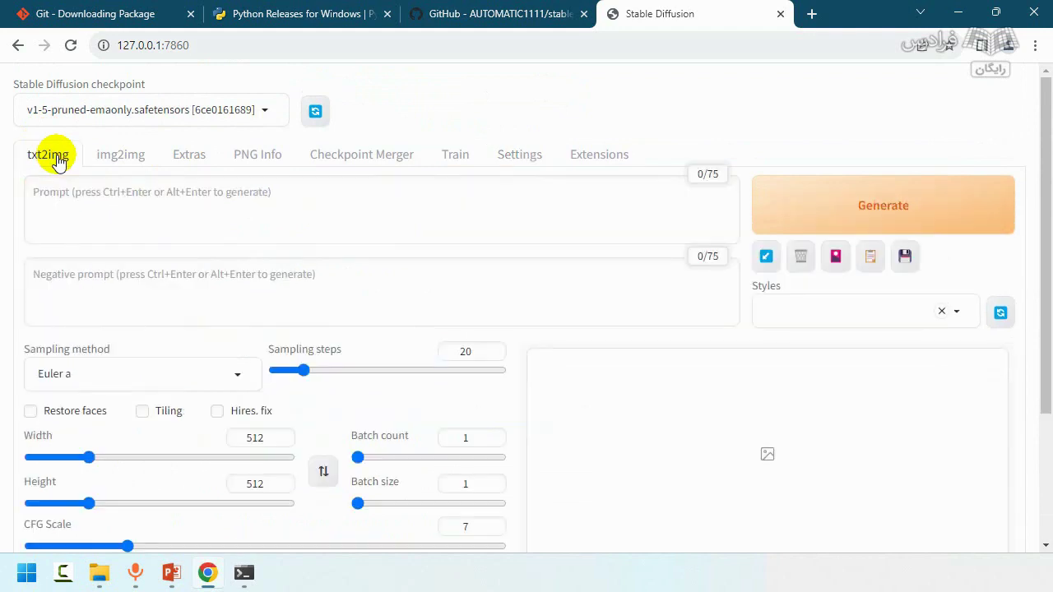
pyautogui.click(264, 112)
pyautogui.click(385, 92)
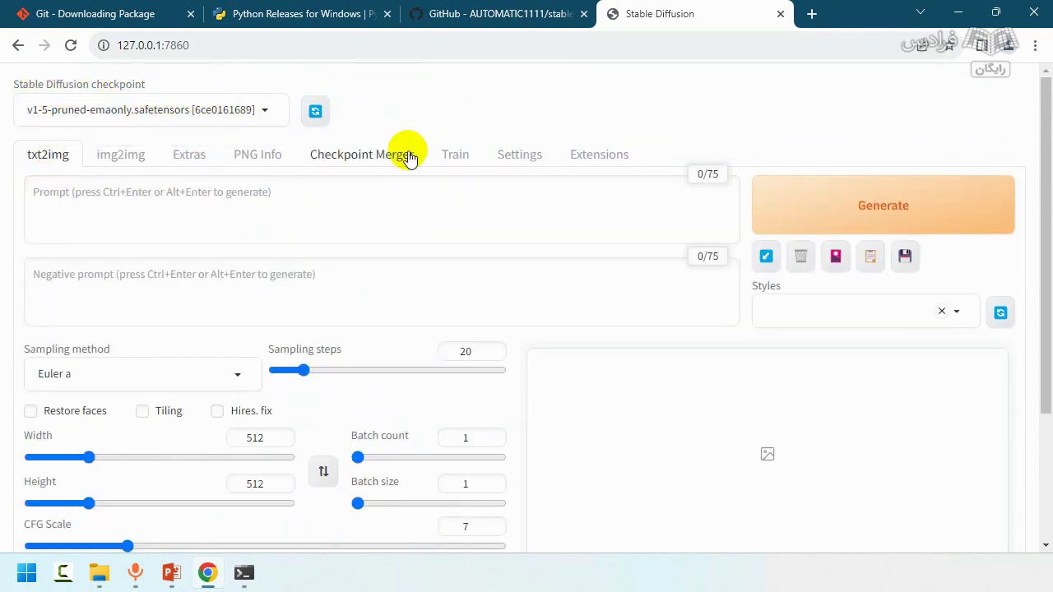
# Add sd_vae to the Quicksettings list in the User interface settings.
pyautogui.click(500, 158)
pyautogui.scroll(-10, 353, 235)
pyautogui.scroll(-5, 353, 237)
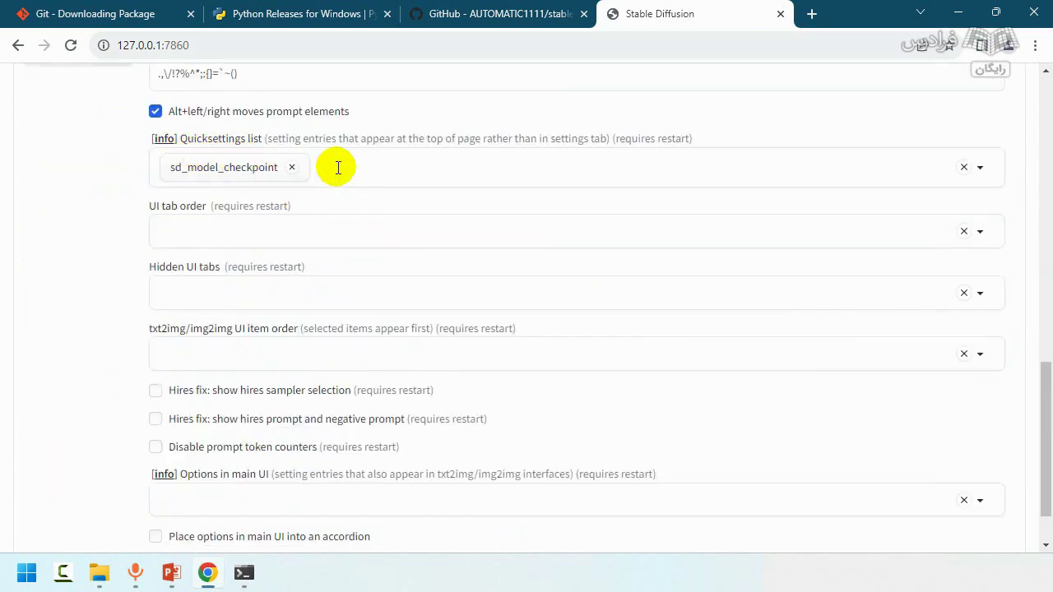
pyautogui.click(344, 168)
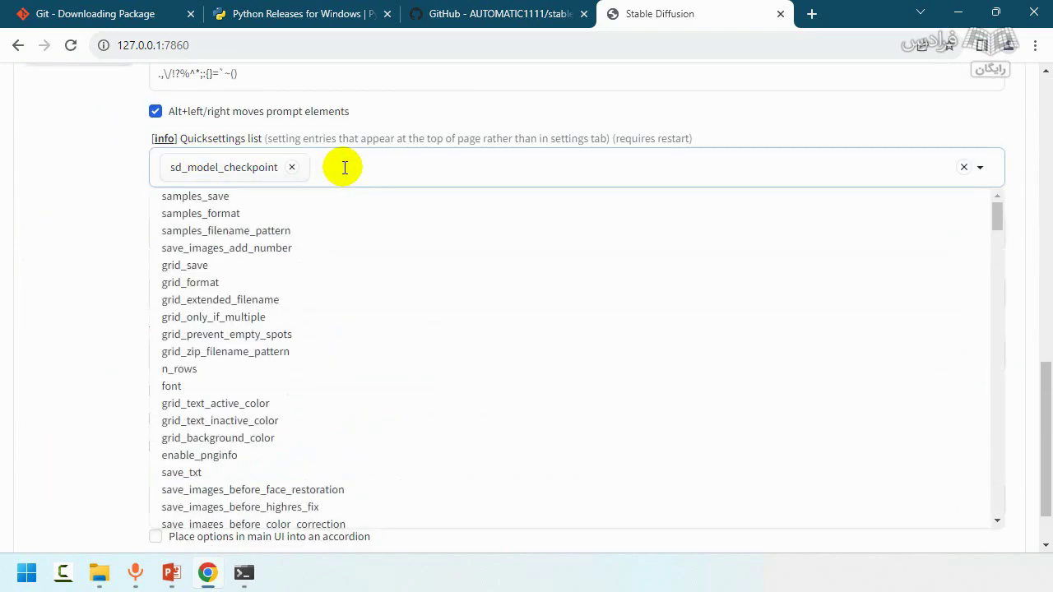
pyautogui.write('vae')
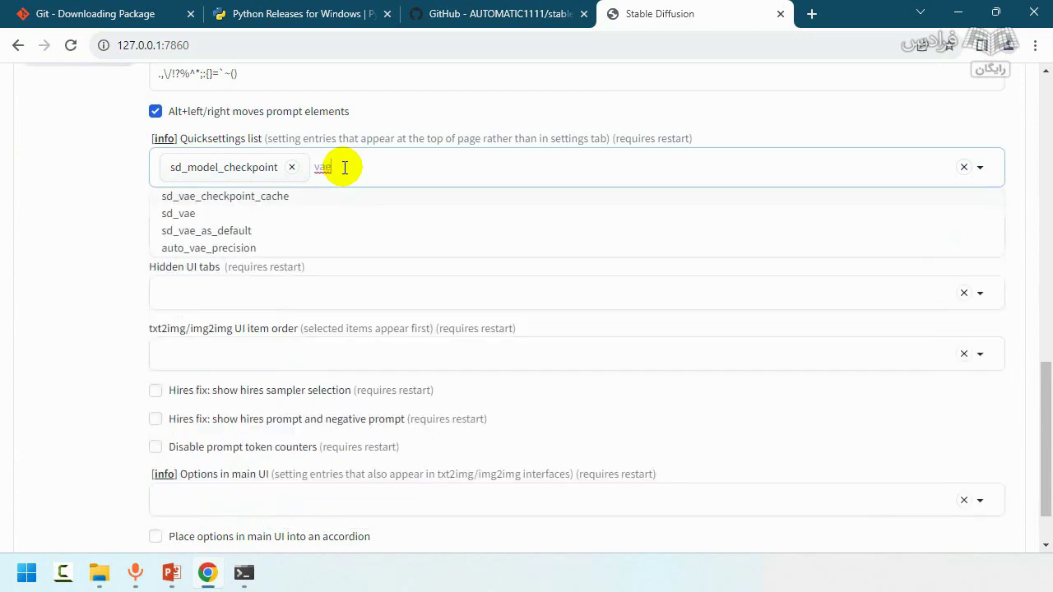
pyautogui.click(214, 218)
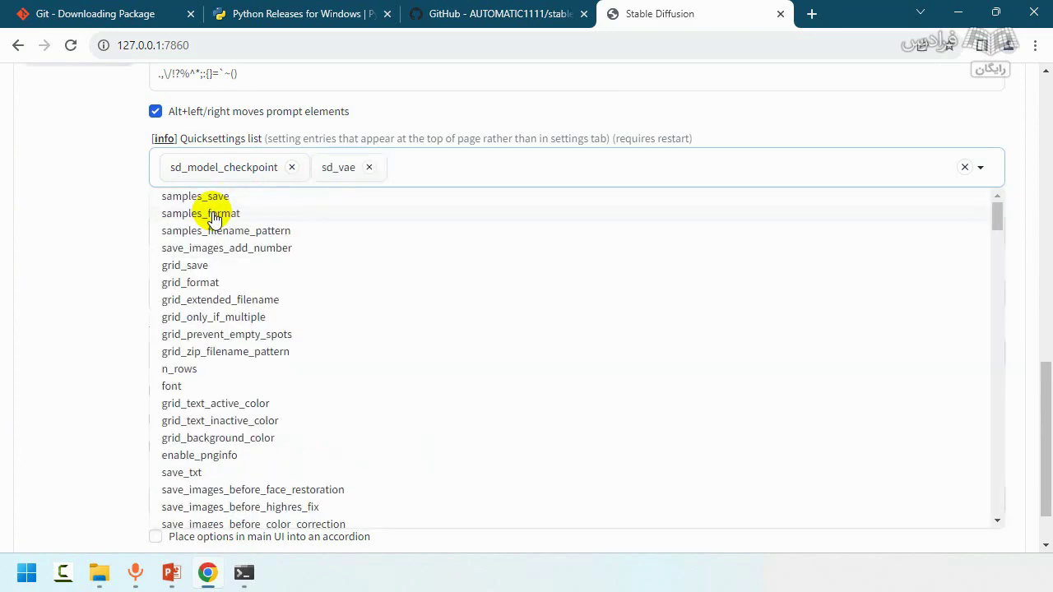
pyautogui.click(108, 209)
# Apply the changed settings and reload the web UI.
pyautogui.scroll(15, 103, 255)
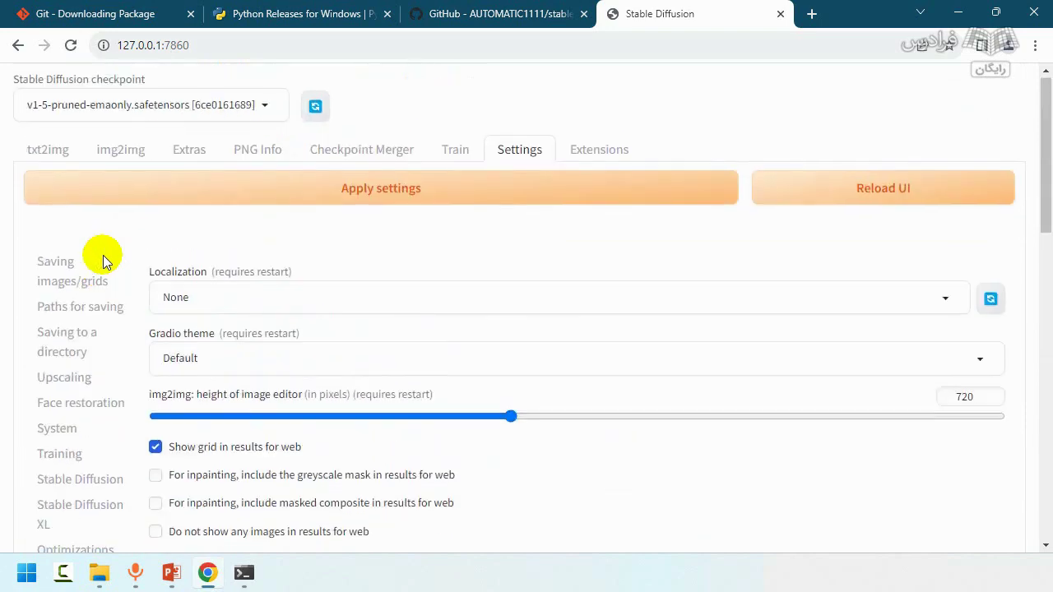
pyautogui.click(397, 200)
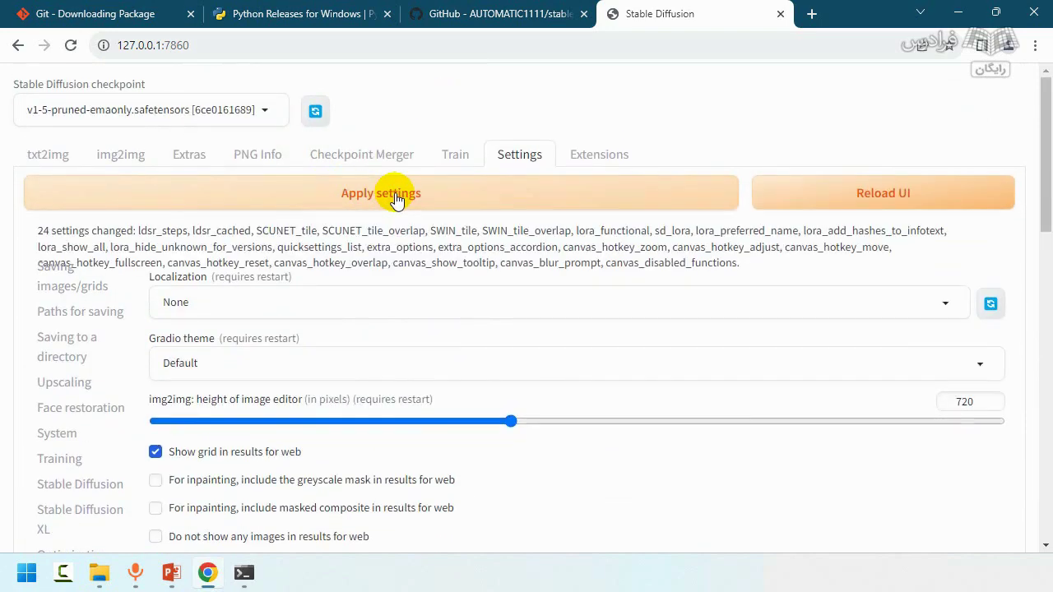
pyautogui.click(887, 202)
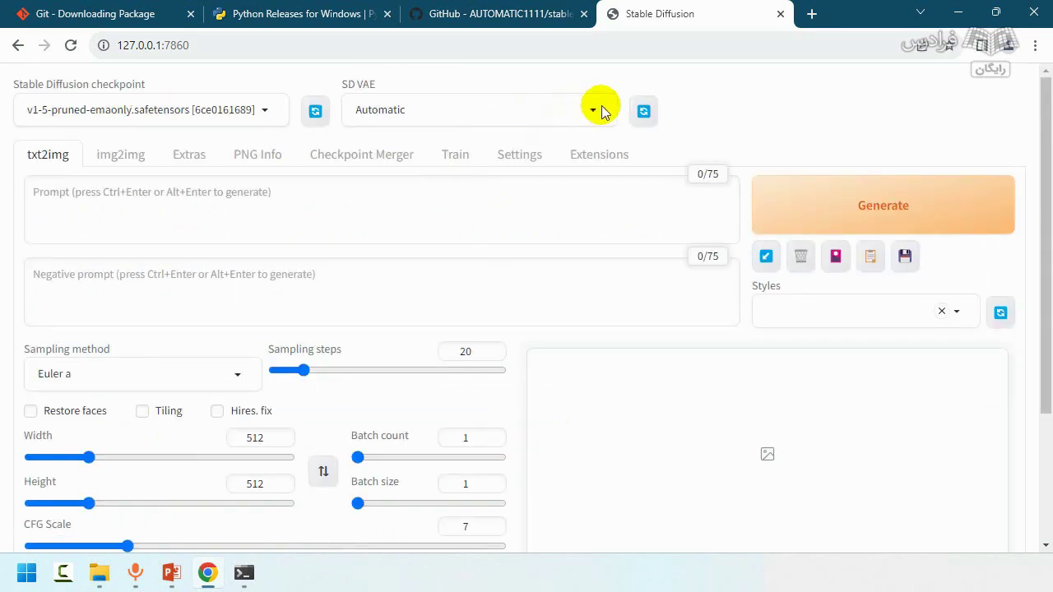
# Set the SD VAE selector to None.
pyautogui.click(602, 112)
pyautogui.click(412, 155)
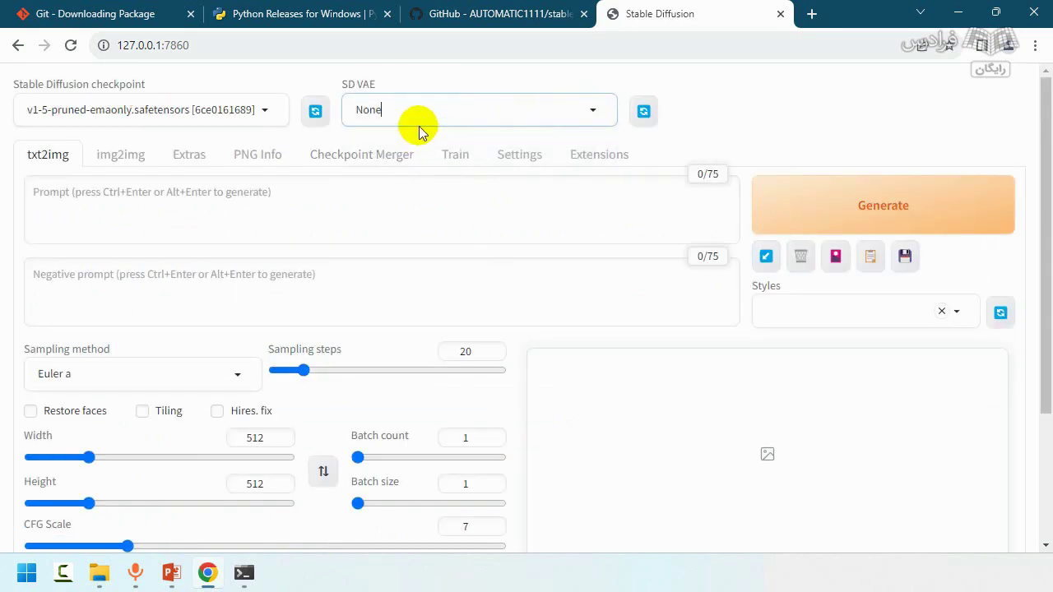
# Review the available SD VAE options and check the models\VAE folder in File Explorer, returning to the web UI.
pyautogui.click(597, 115)
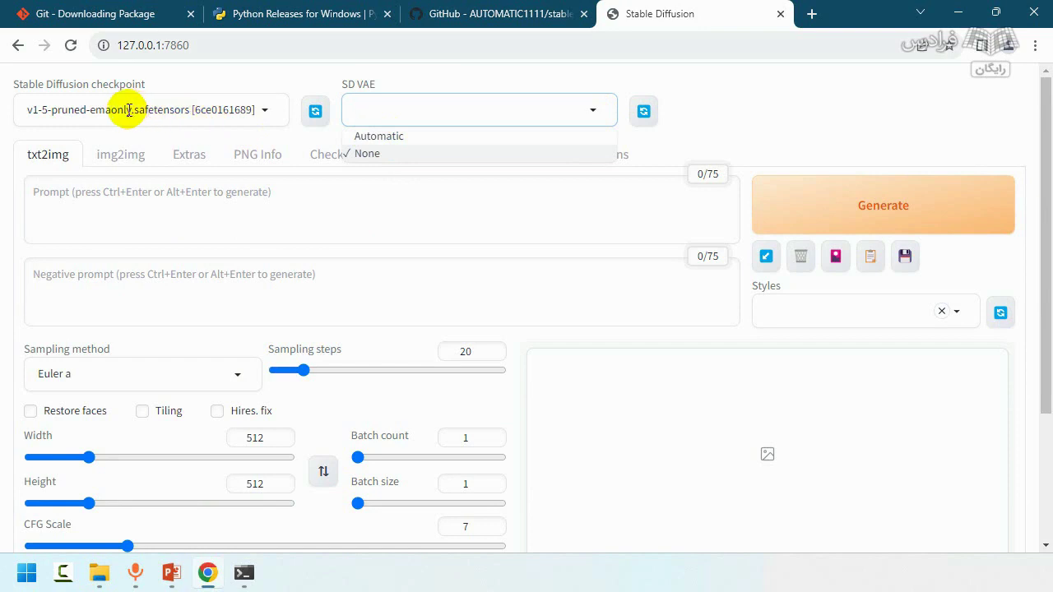
pyautogui.hotkey('alt', 'Tab')
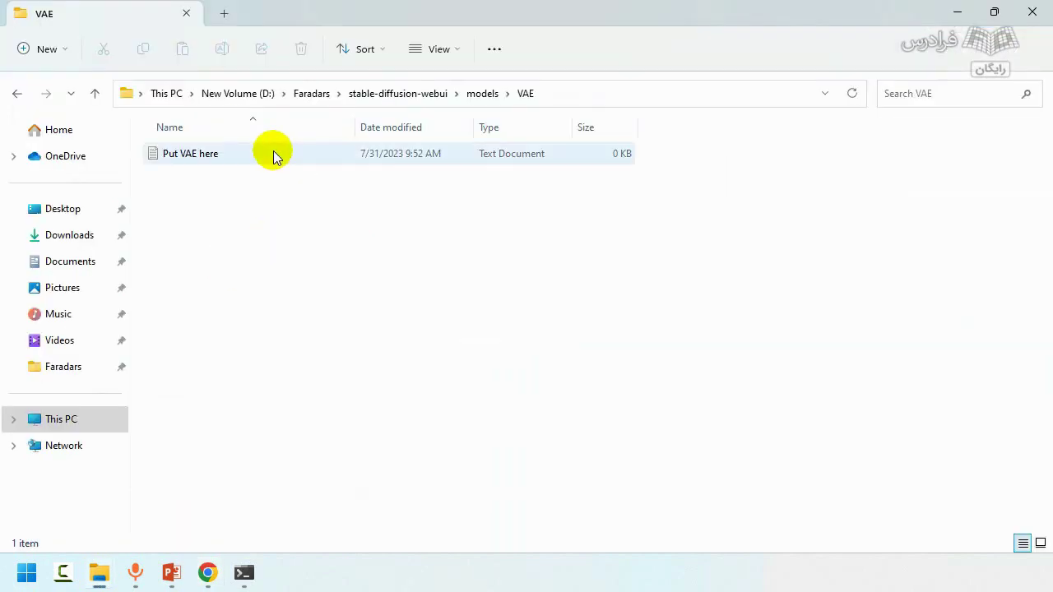
pyautogui.click(207, 576)
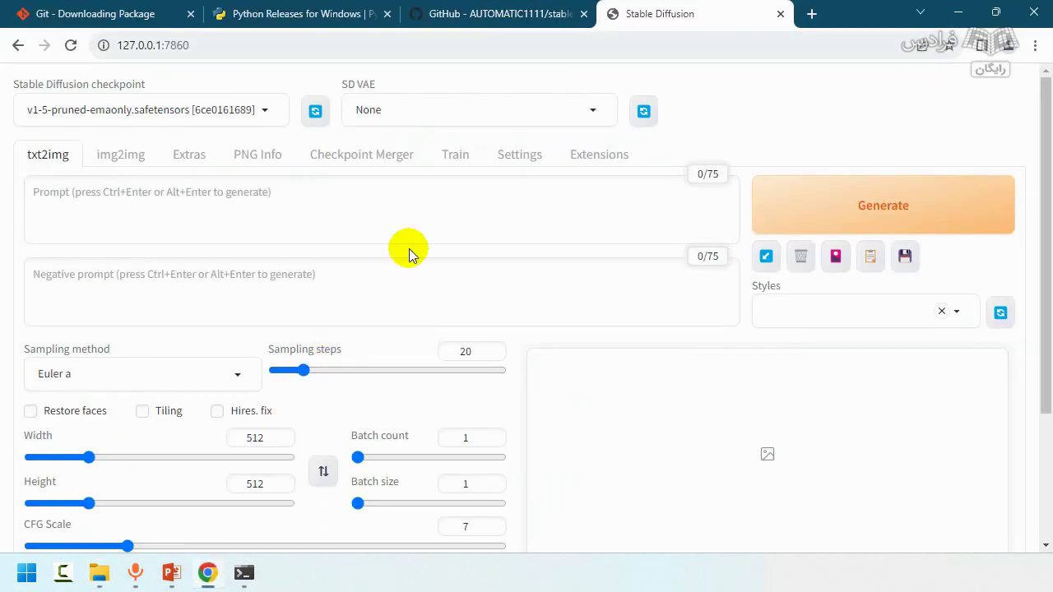
pyautogui.click(590, 110)
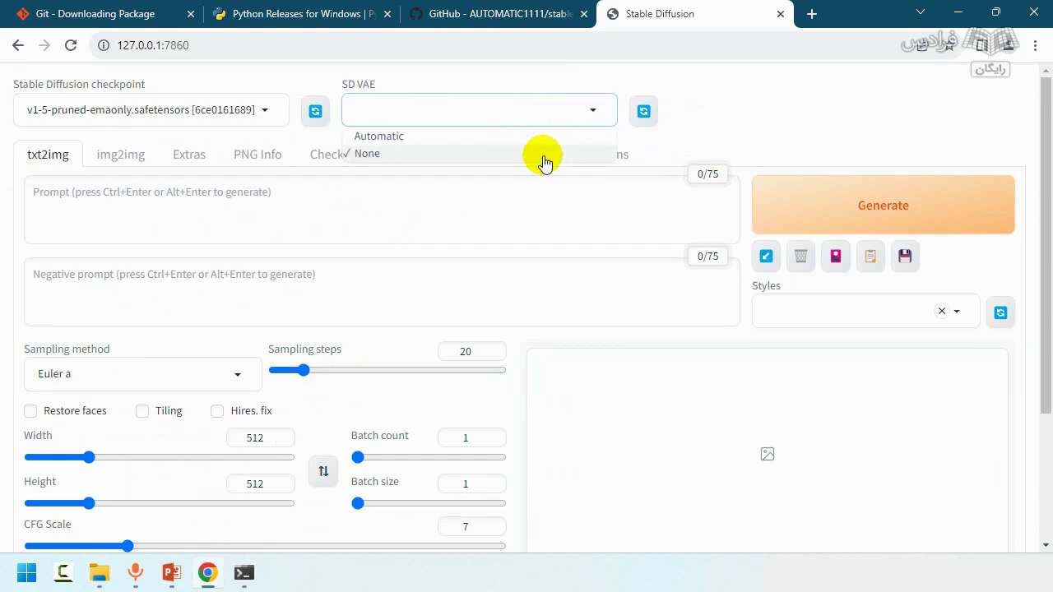
pyautogui.click(684, 113)
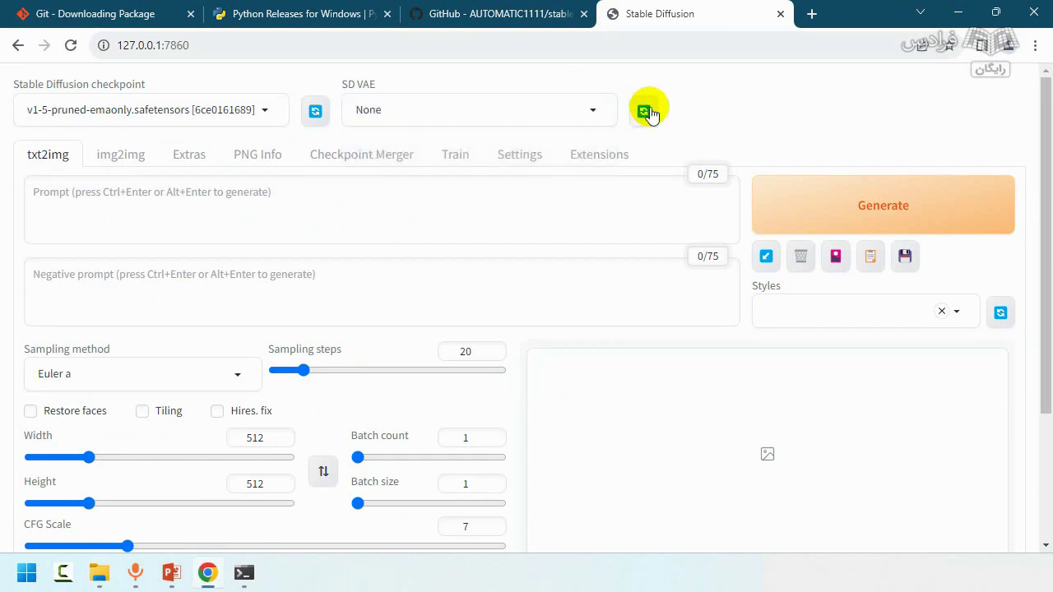
pyautogui.click(576, 107)
pyautogui.click(711, 98)
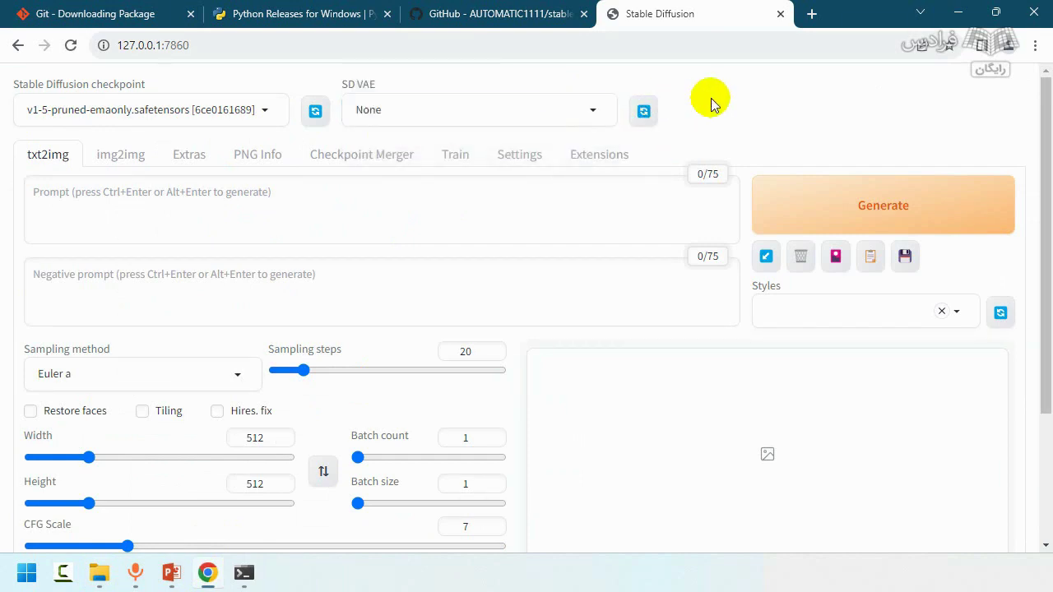
# Examine the prompt and negative prompt fields on the txt2img page without entering any text.
pyautogui.click(104, 197)
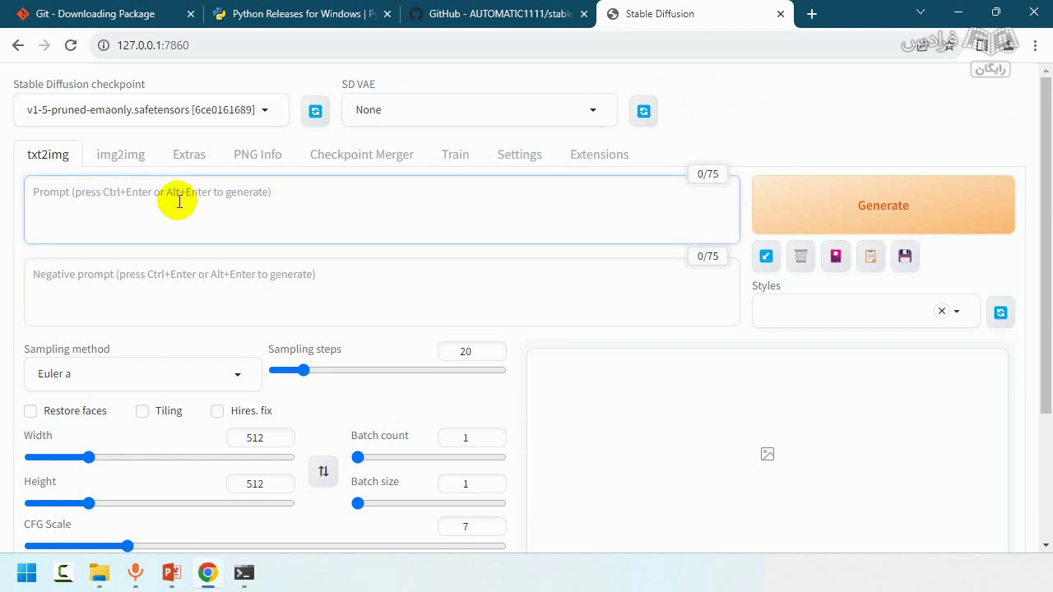
pyautogui.click(136, 282)
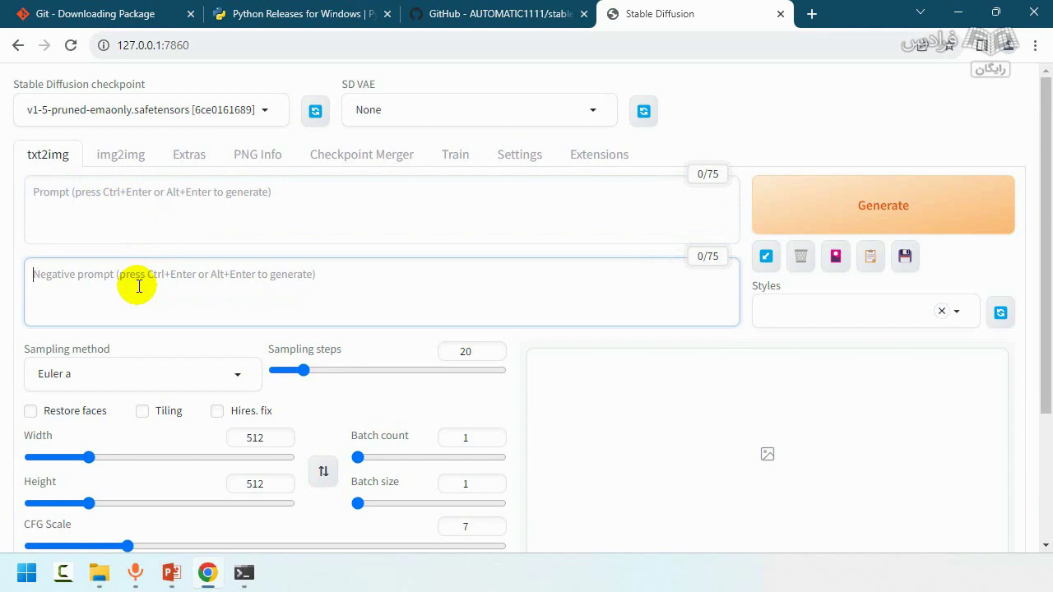
pyautogui.click(144, 201)
pyautogui.scroll(-2, 145, 164)
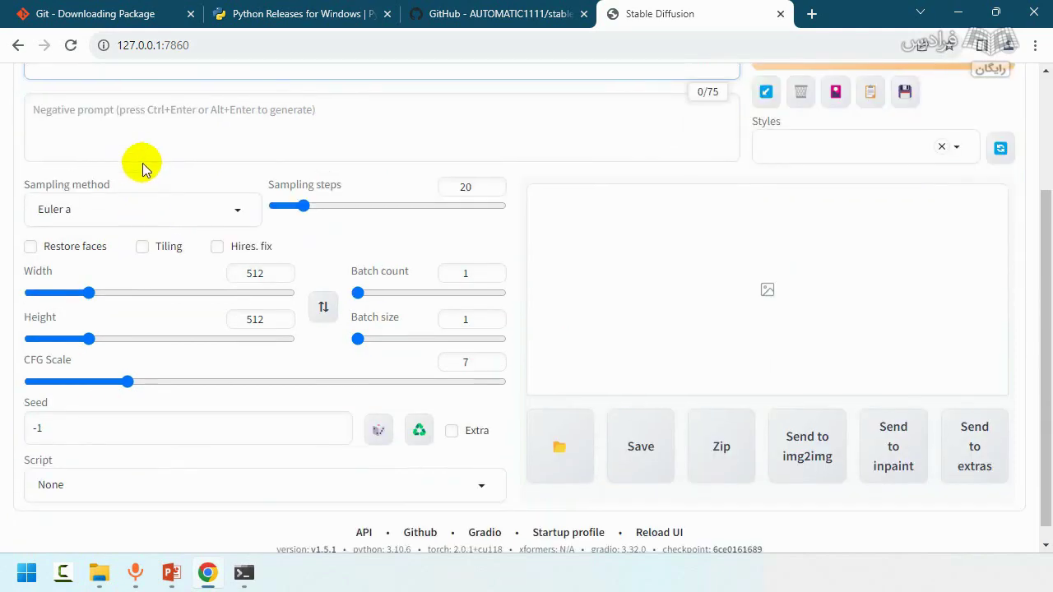
pyautogui.click(148, 140)
pyautogui.scroll(2, 151, 144)
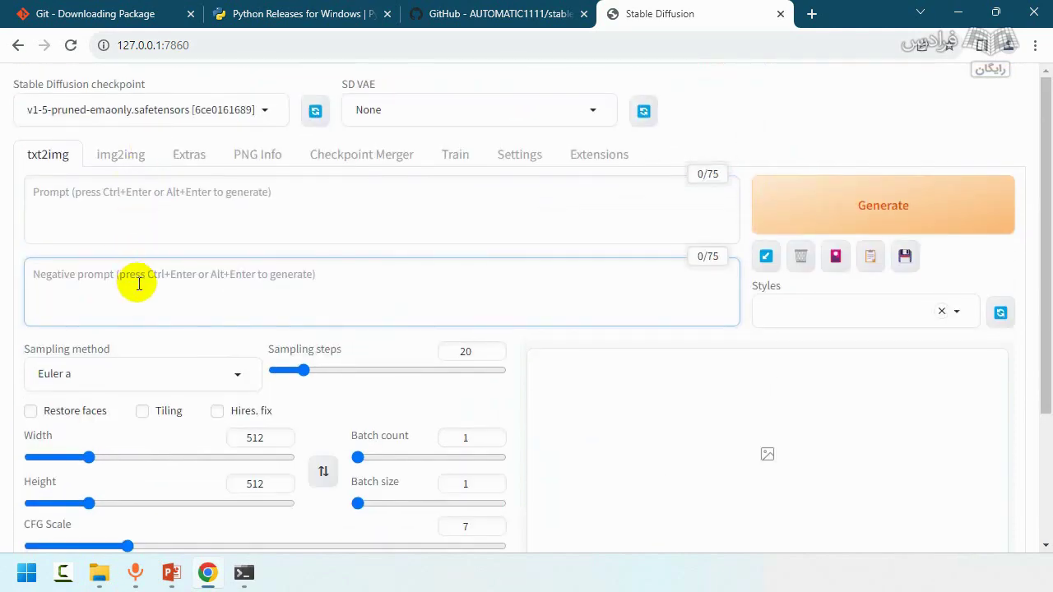
# Browse the list of sampling methods and close it, keeping Euler a selected.
pyautogui.scroll(-3, 139, 284)
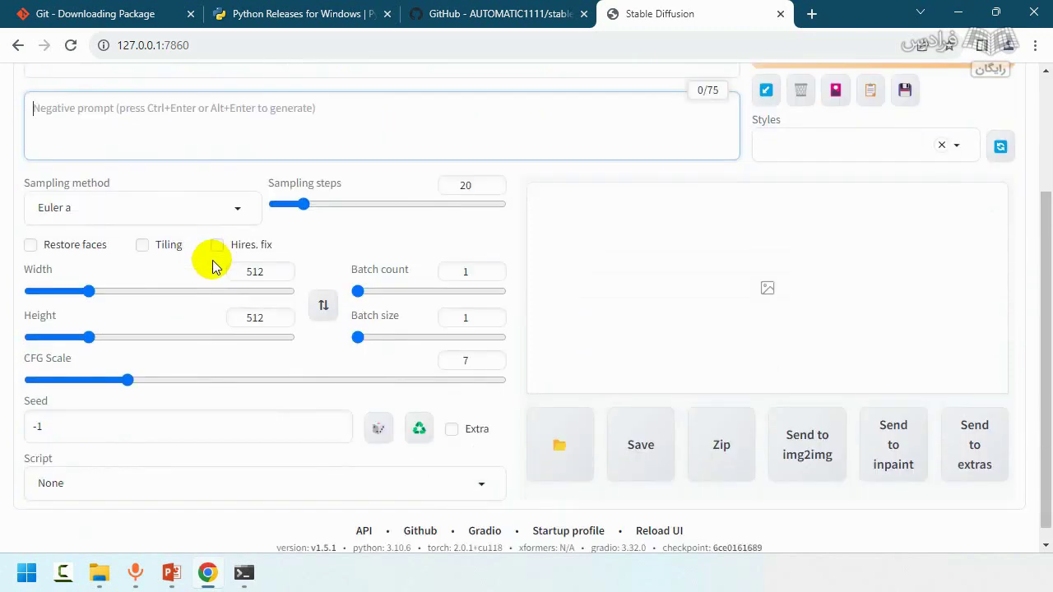
pyautogui.click(236, 198)
pyautogui.scroll(-2, 90, 283)
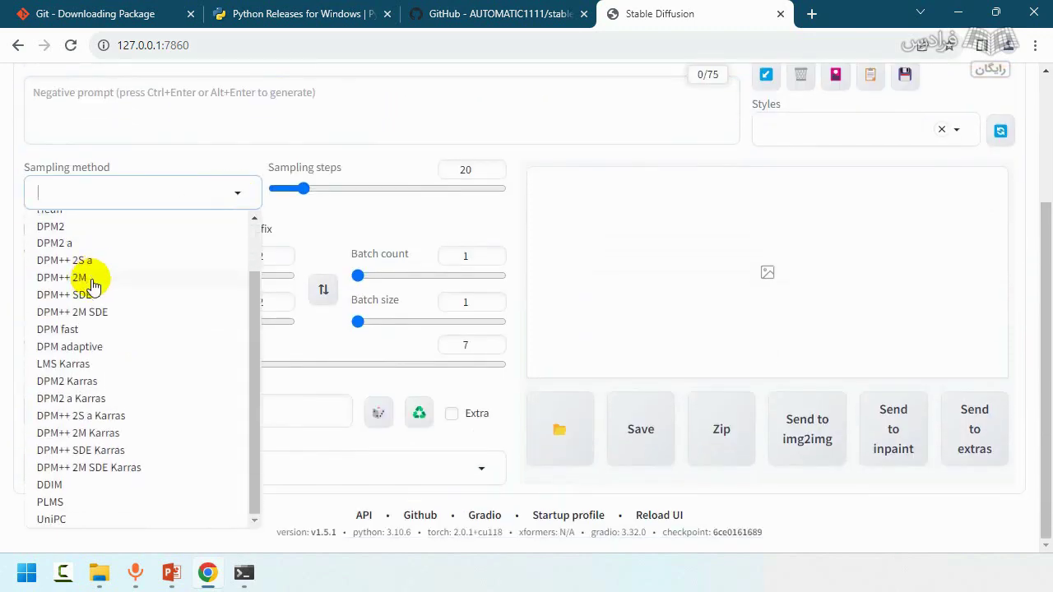
pyautogui.scroll(2, 112, 482)
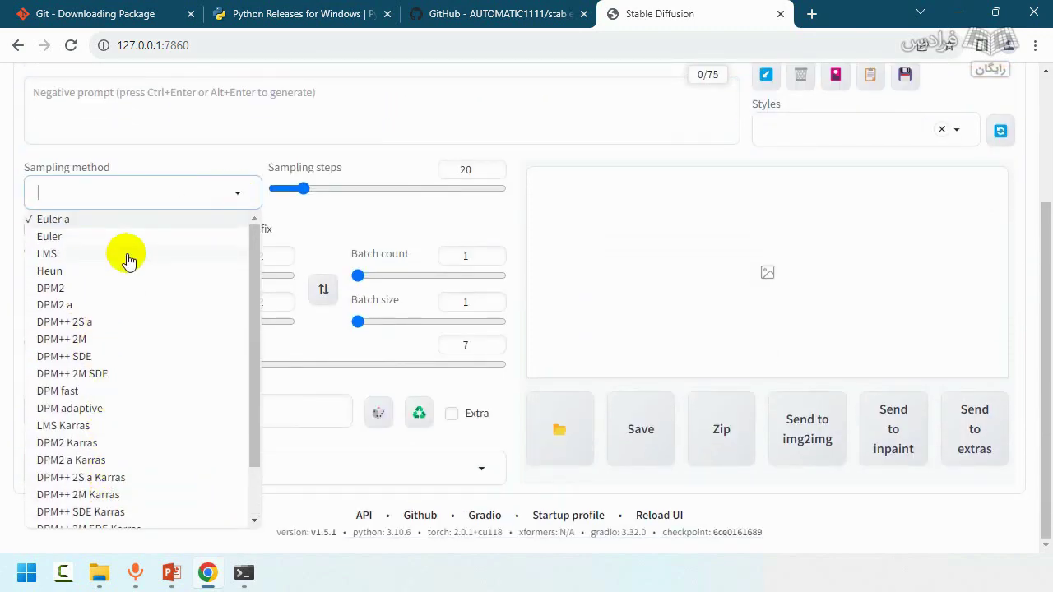
pyautogui.click(159, 168)
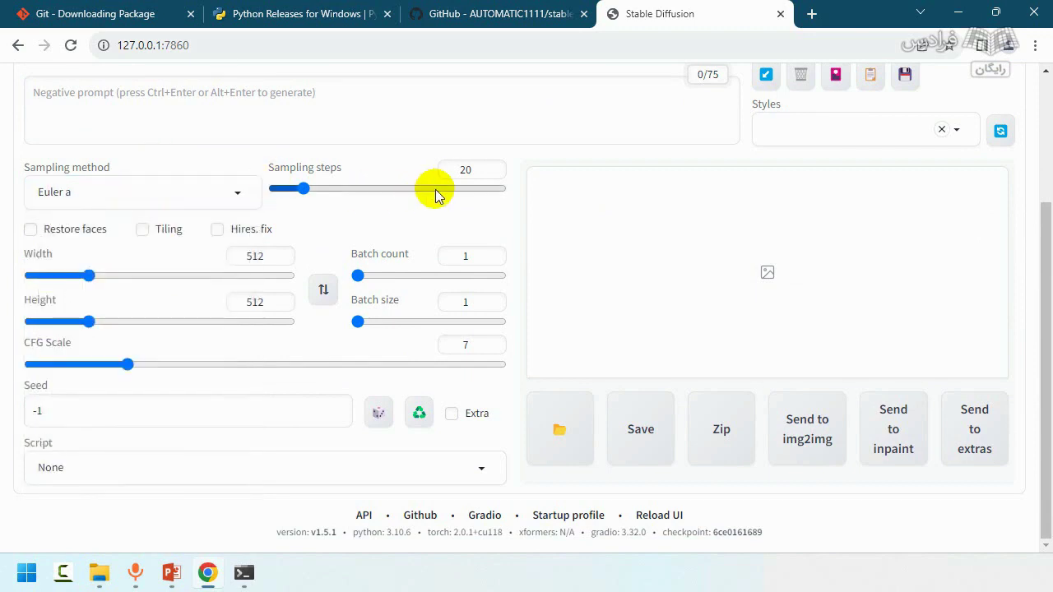
# Inspect the Sampling steps value and the Restore faces, Tiling and Hires. fix options.
pyautogui.moveTo(304, 188)
pyautogui.mouseDown()
pyautogui.moveTo(388, 191)
pyautogui.moveTo(277, 190)
pyautogui.moveTo(318, 189)
pyautogui.mouseUp()
pyautogui.doubleClick(457, 171)
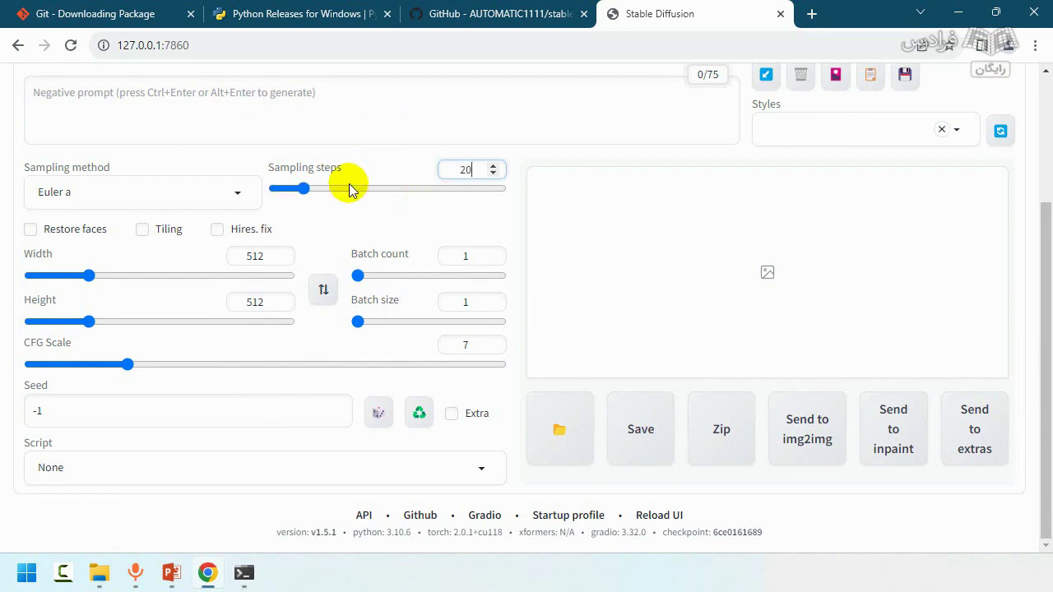
pyautogui.click(308, 125)
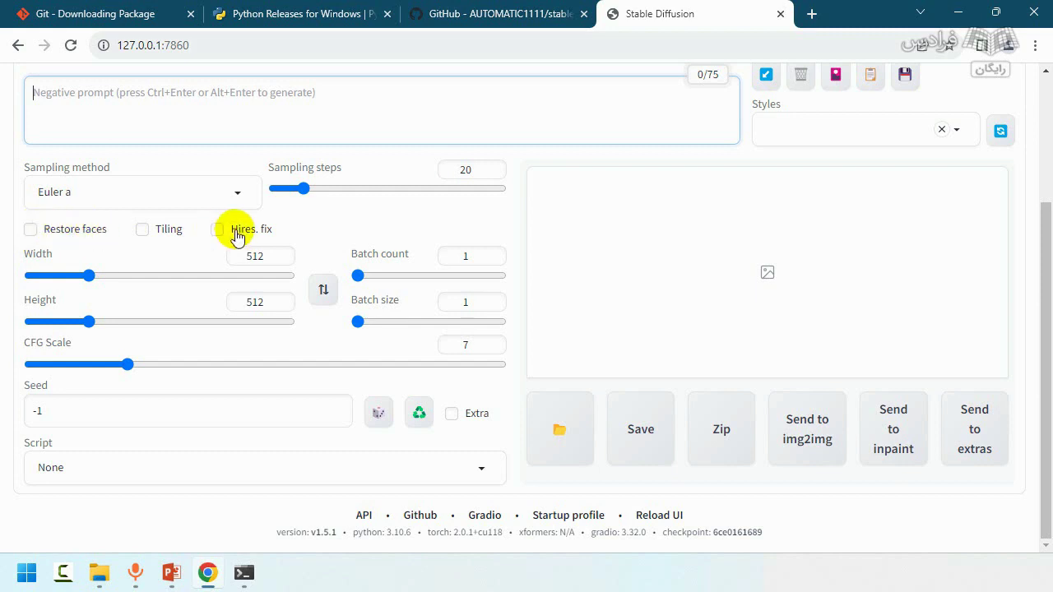
pyautogui.scroll(3, 301, 275)
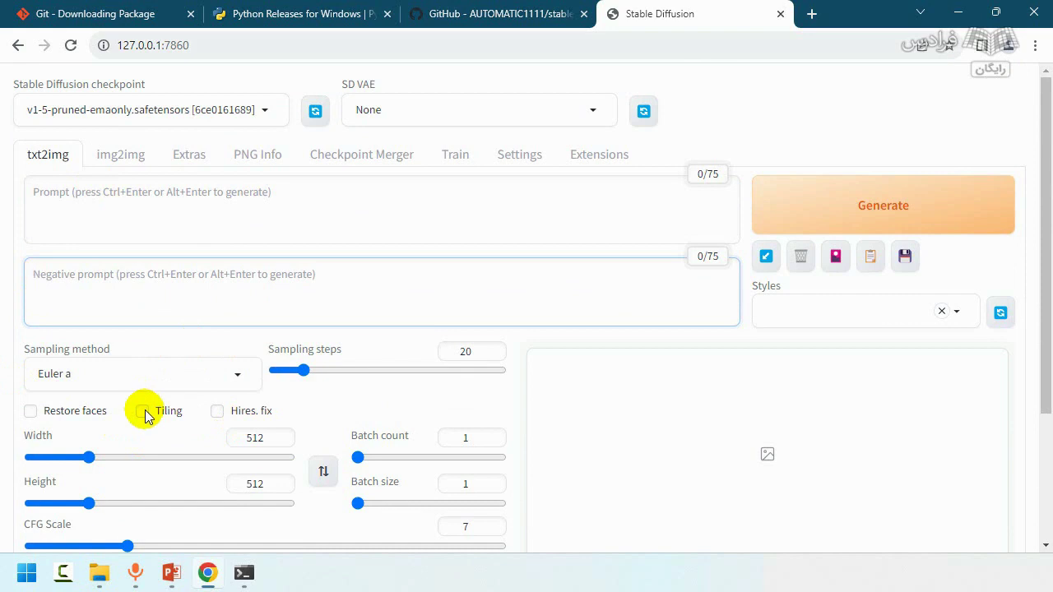
# Enable Hires. fix to view its upscaling options, and disable it again.
pyautogui.scroll(-1, 169, 406)
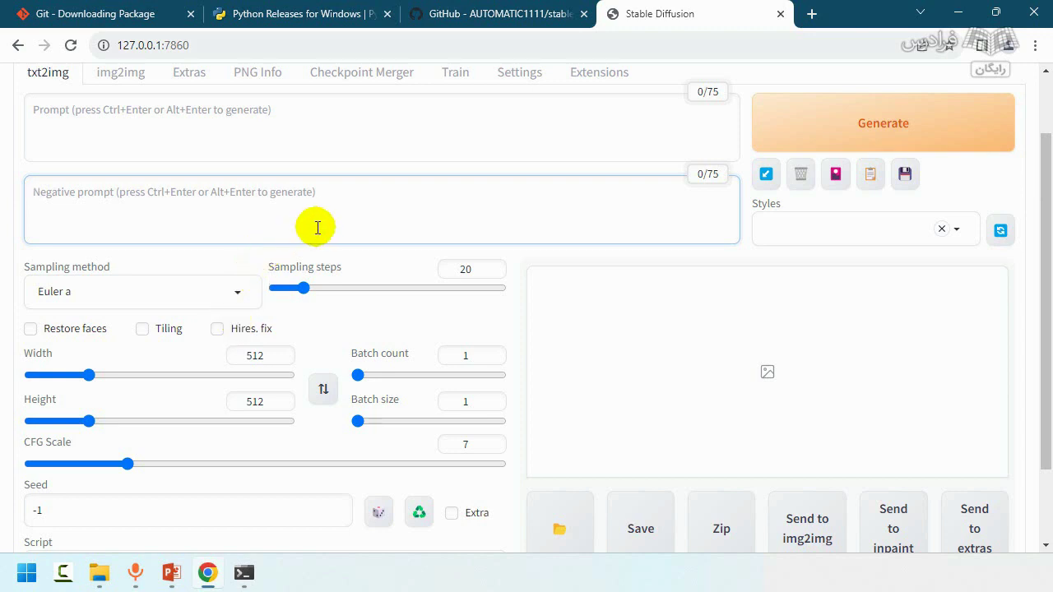
pyautogui.click(251, 331)
pyautogui.scroll(-2, 251, 331)
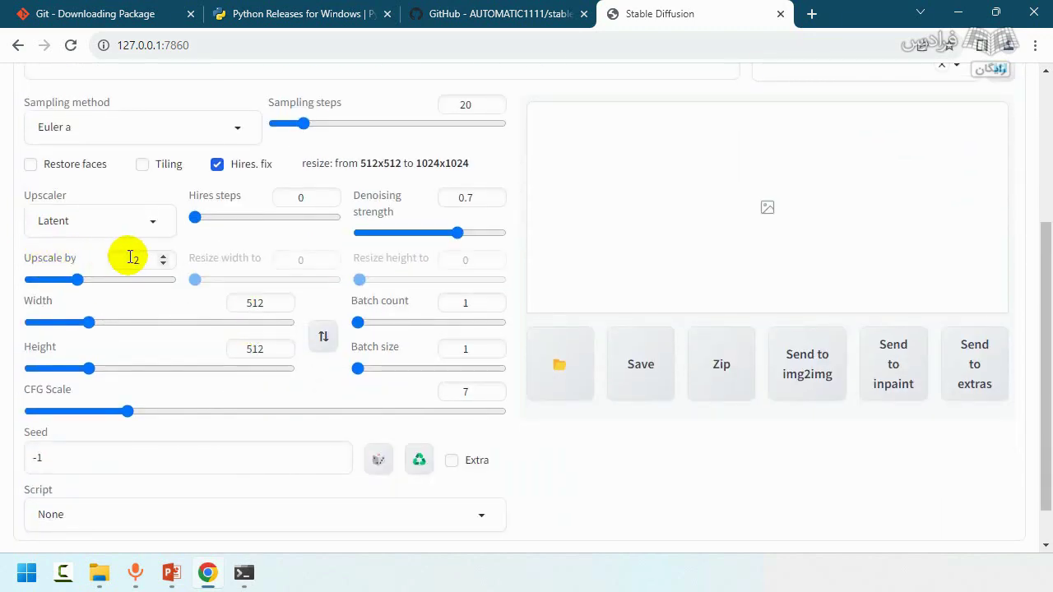
pyautogui.scroll(1, 226, 280)
pyautogui.click(244, 247)
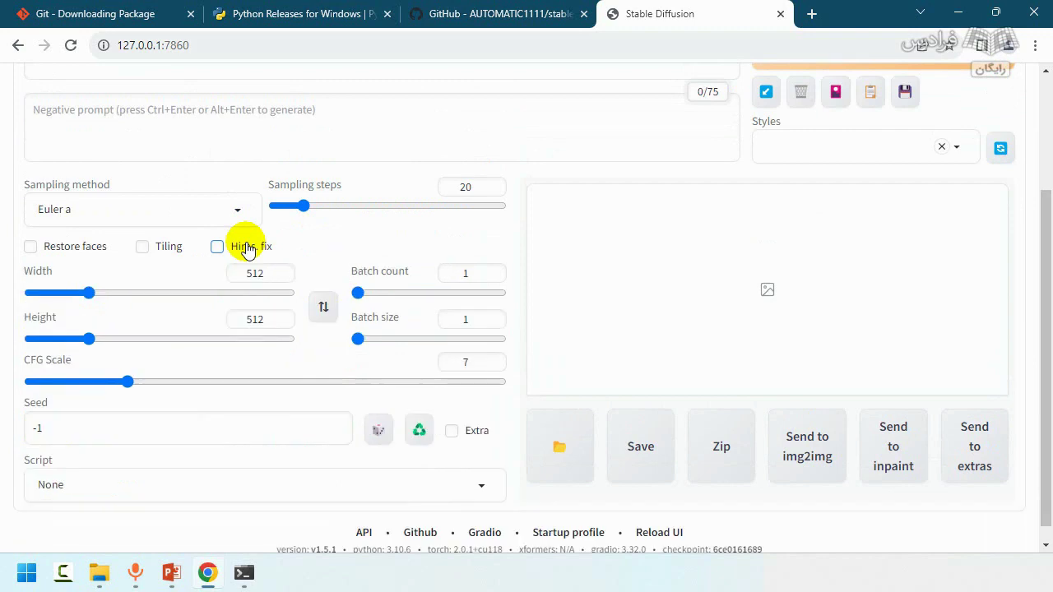
# Set the batch count to 4 and the batch size to 2.
pyautogui.click(482, 273)
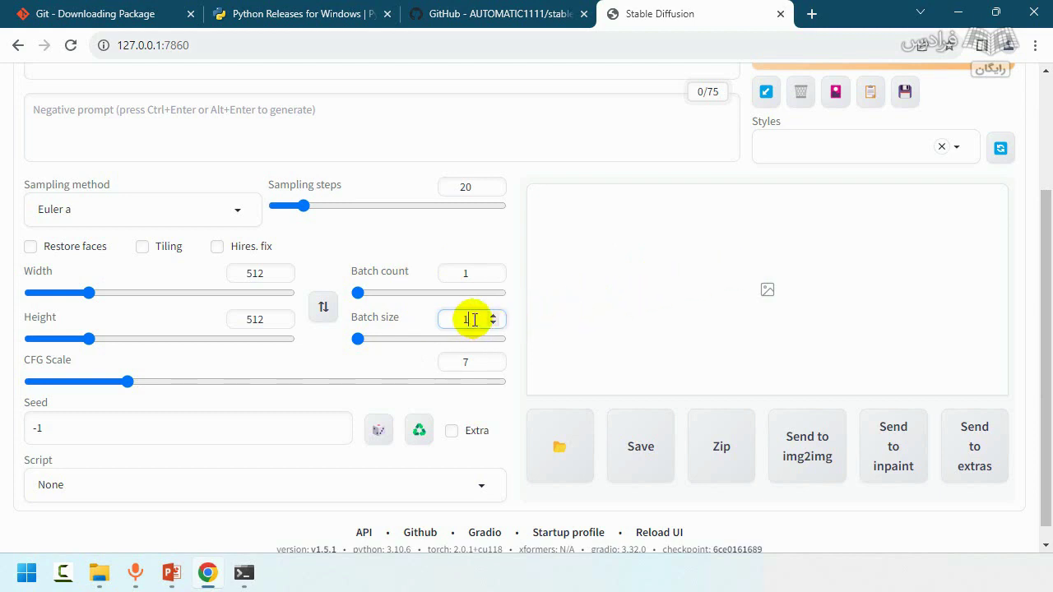
pyautogui.click(475, 275)
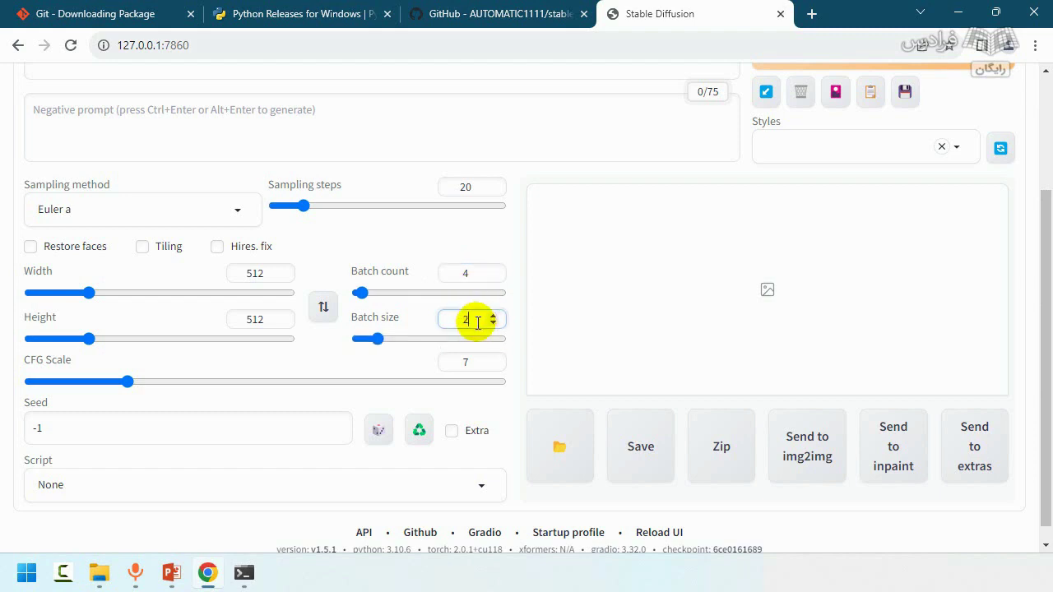
# Look over the CFG Scale, the Seed and the list of available scripts, keeping Script on None.
pyautogui.scroll(-1, 66, 364)
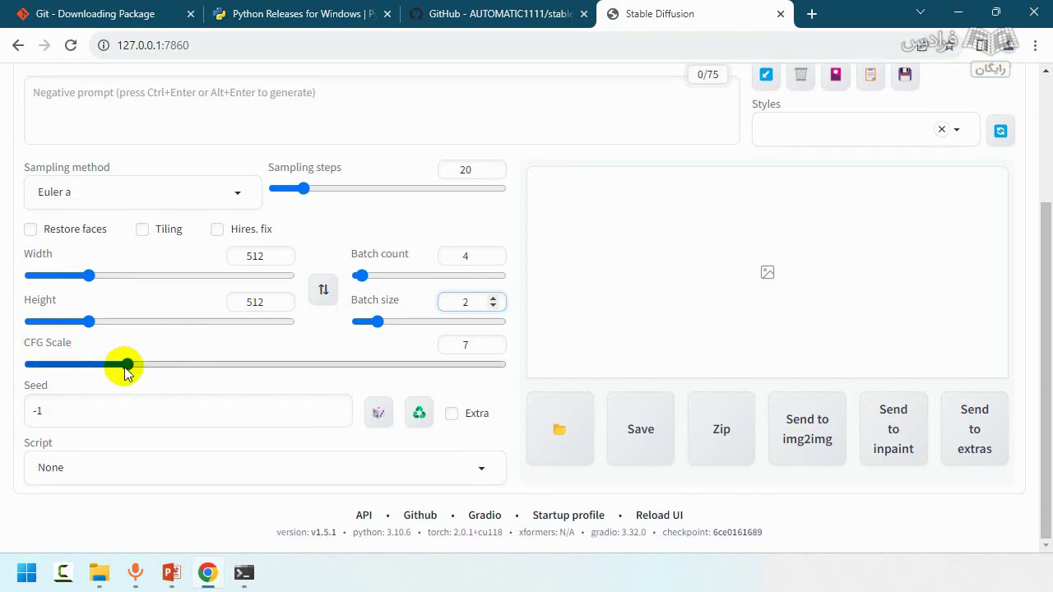
pyautogui.doubleClick(89, 413)
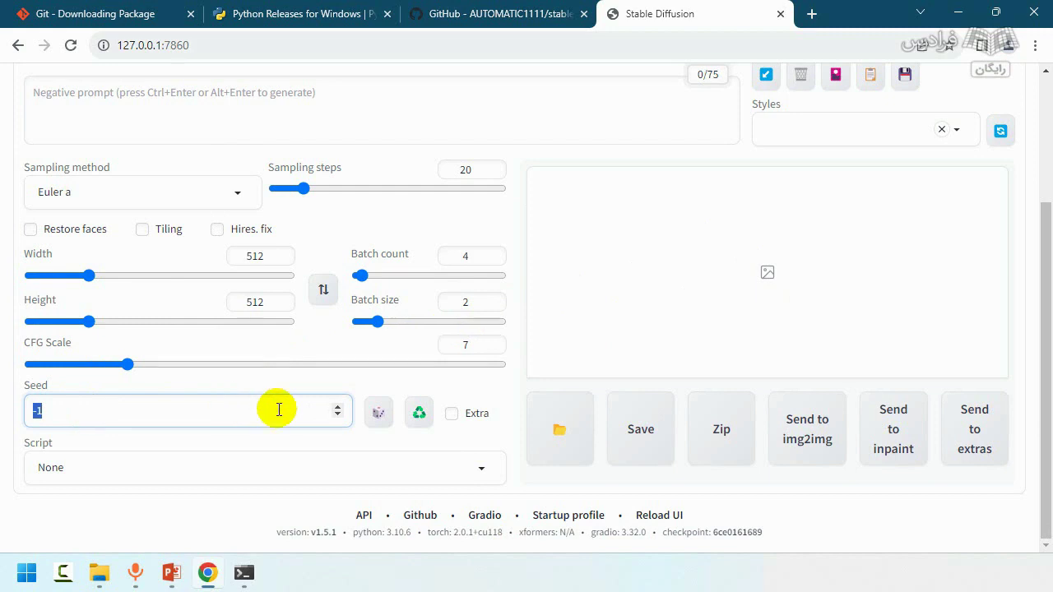
pyautogui.click(484, 469)
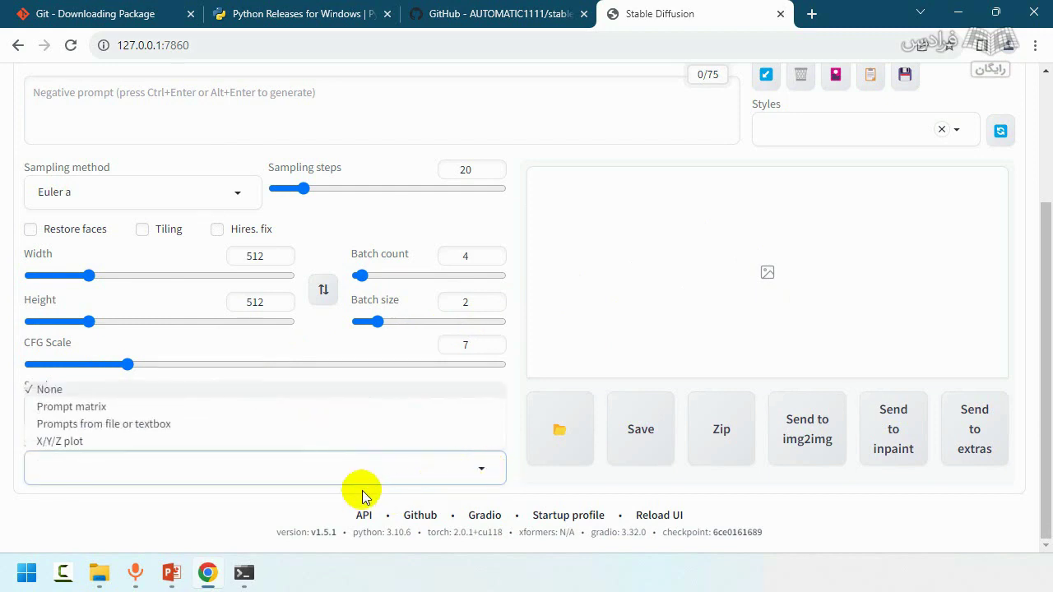
pyautogui.click(274, 499)
# Look over the prompt field, the Styles selector, the image preview area and the output options on the txt2img page.
pyautogui.scroll(3, 494, 411)
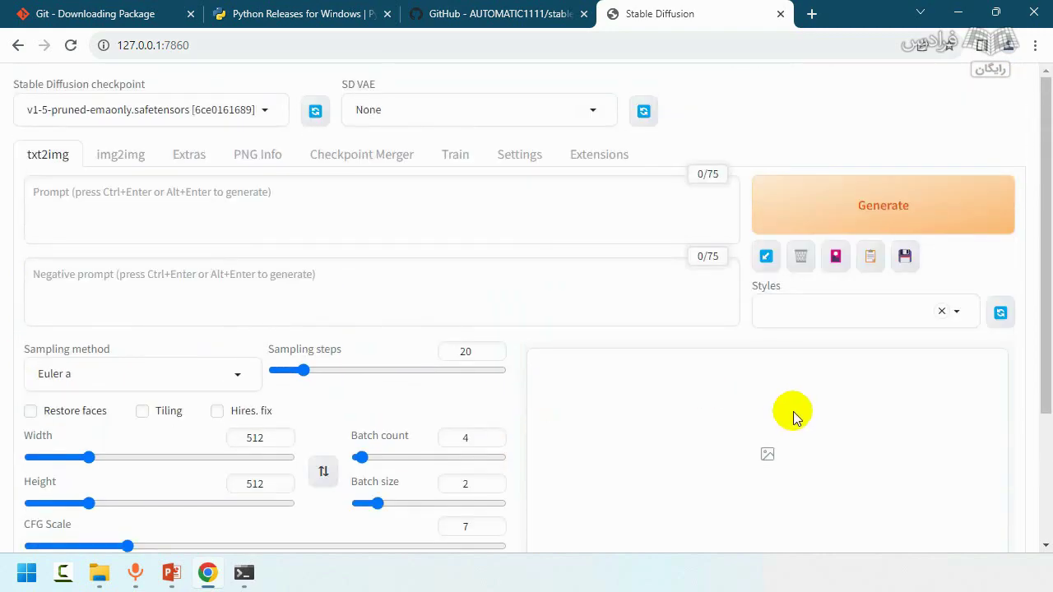
pyautogui.scroll(-2, 793, 416)
pyautogui.scroll(2, 674, 305)
pyautogui.scroll(1, 669, 315)
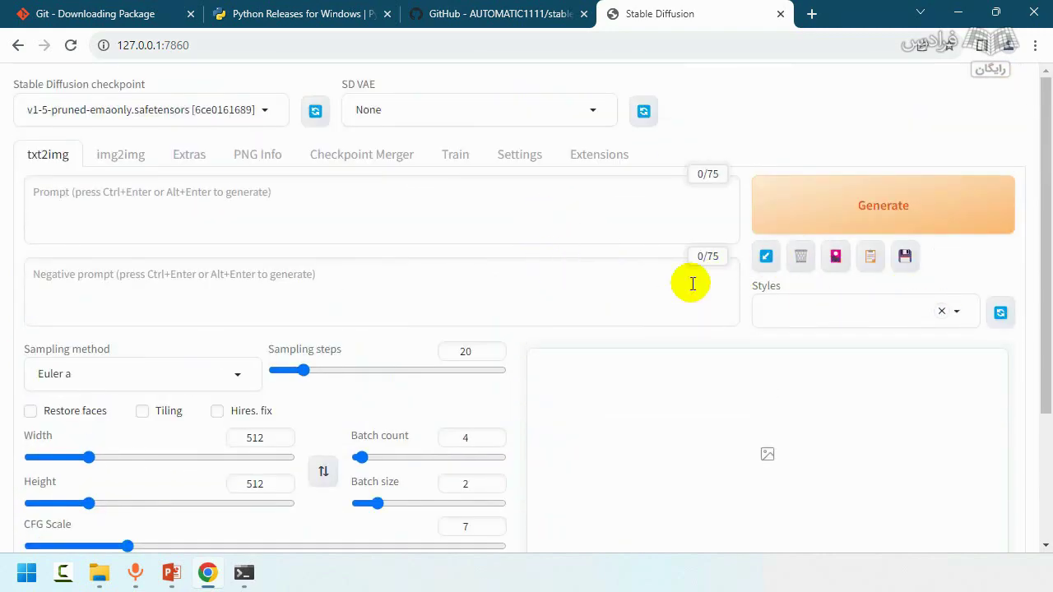
pyautogui.click(223, 197)
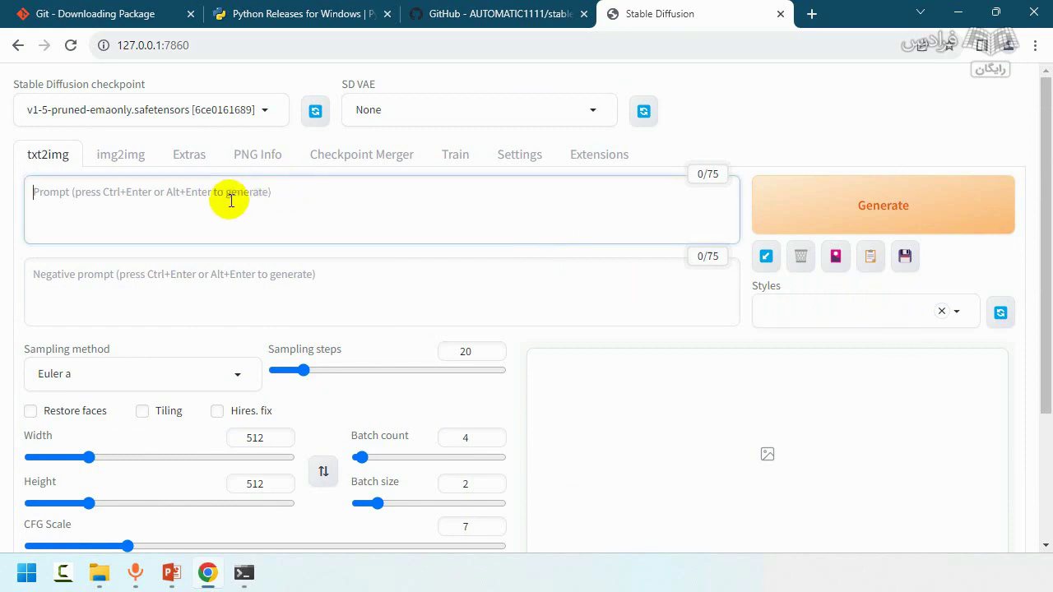
pyautogui.click(965, 313)
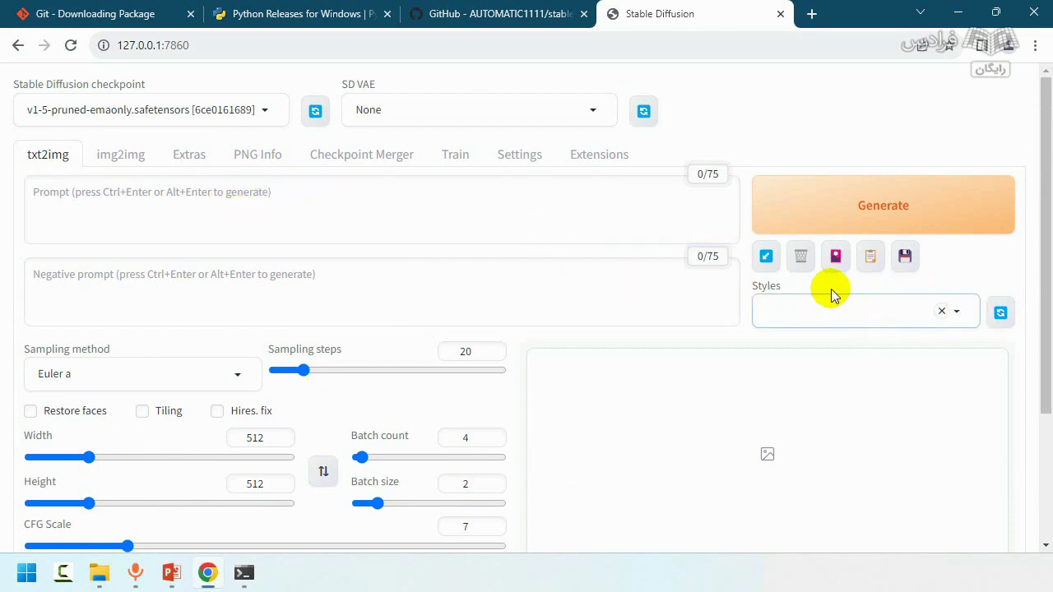
pyautogui.scroll(-1, 701, 315)
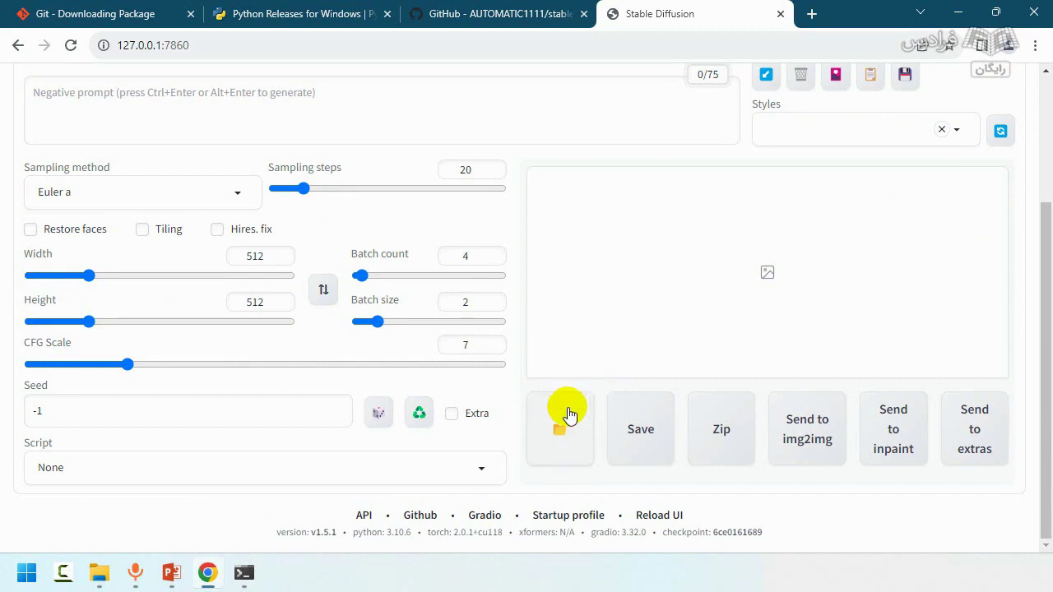
pyautogui.scroll(3, 613, 346)
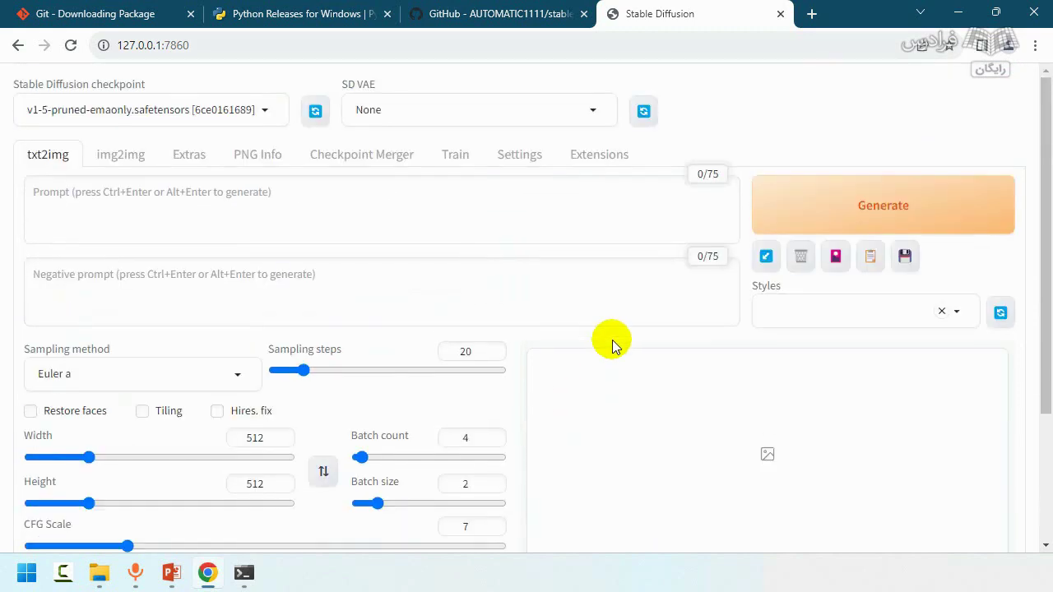
# Review the image and grid saving settings, and open the Saving to a directory section.
pyautogui.click(521, 159)
pyautogui.scroll(-3, 347, 239)
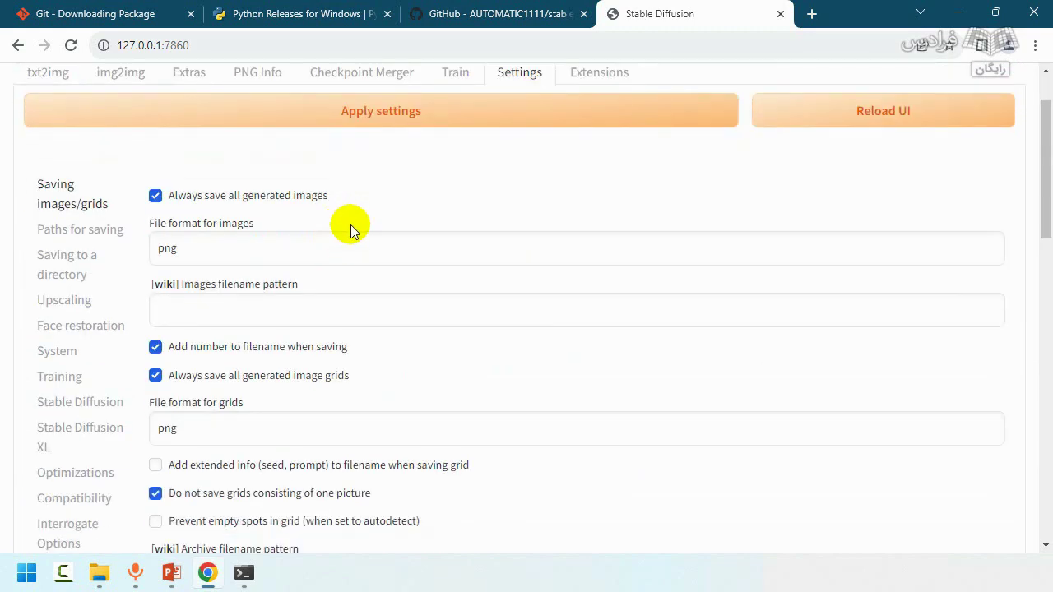
pyautogui.scroll(3, 128, 194)
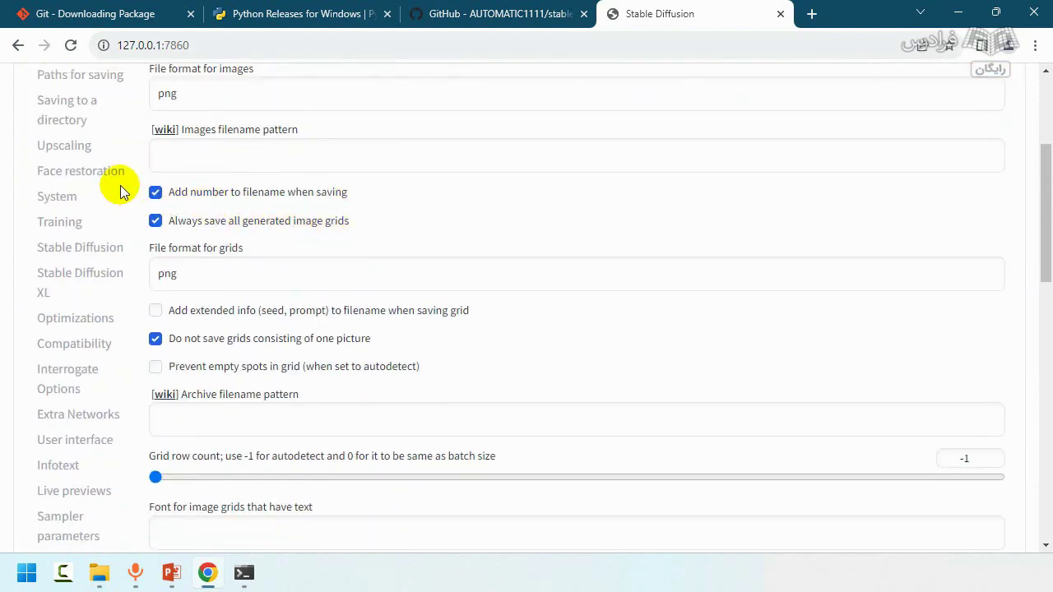
pyautogui.click(81, 259)
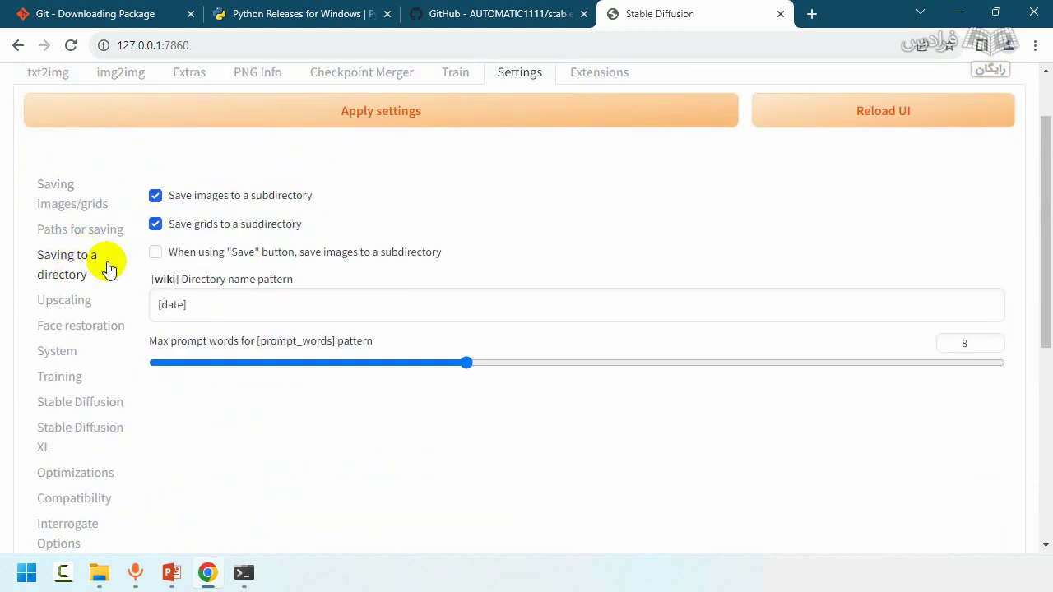
# Review the directory name pattern for saved images and open the wiki table of available name patterns.
pyautogui.click(265, 306)
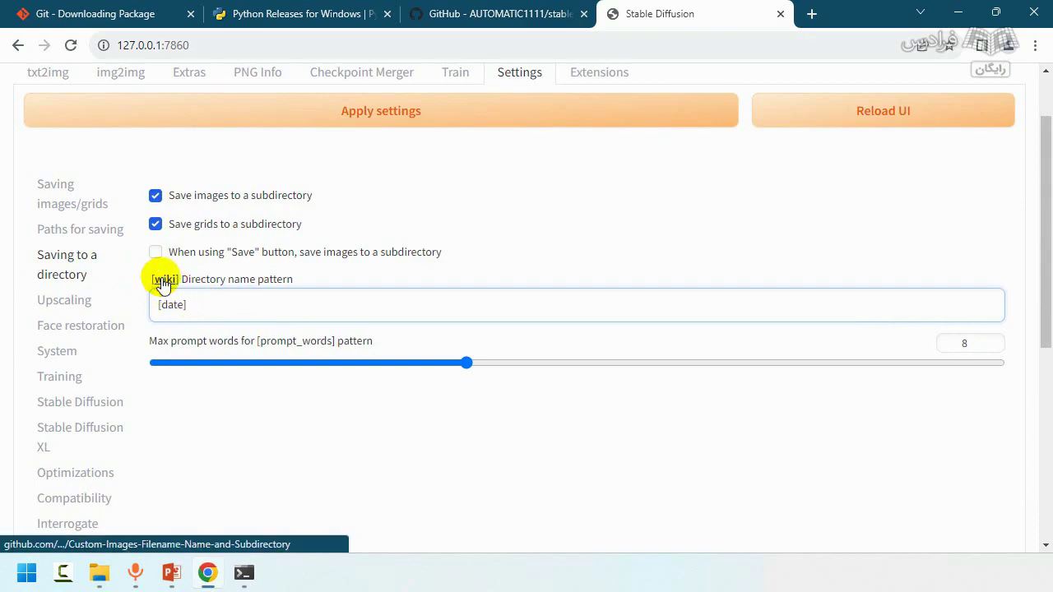
pyautogui.click(161, 279)
pyautogui.scroll(-9, 333, 283)
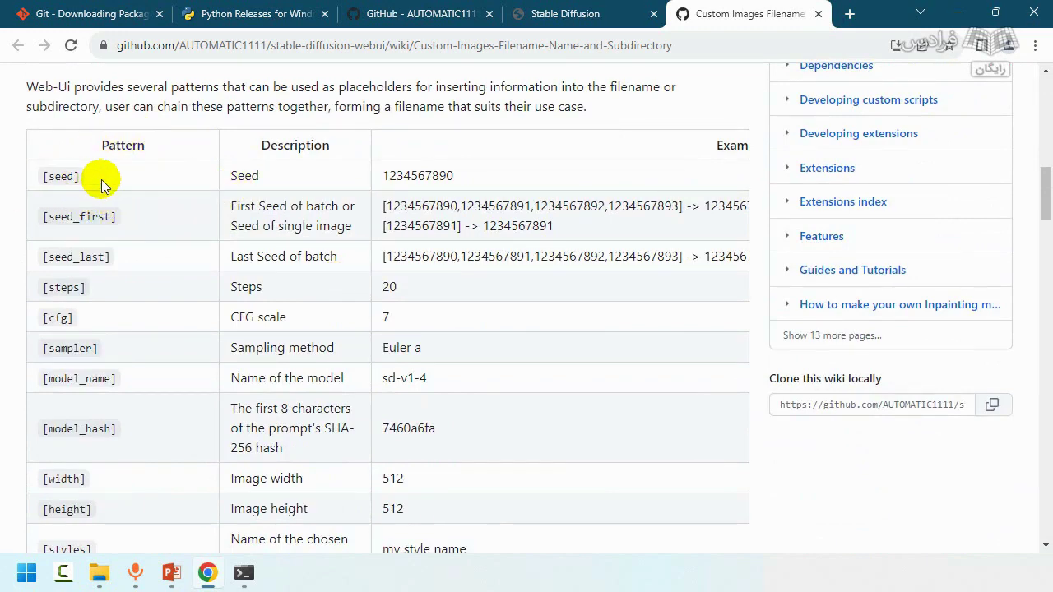
pyautogui.click(562, 14)
pyautogui.click(199, 303)
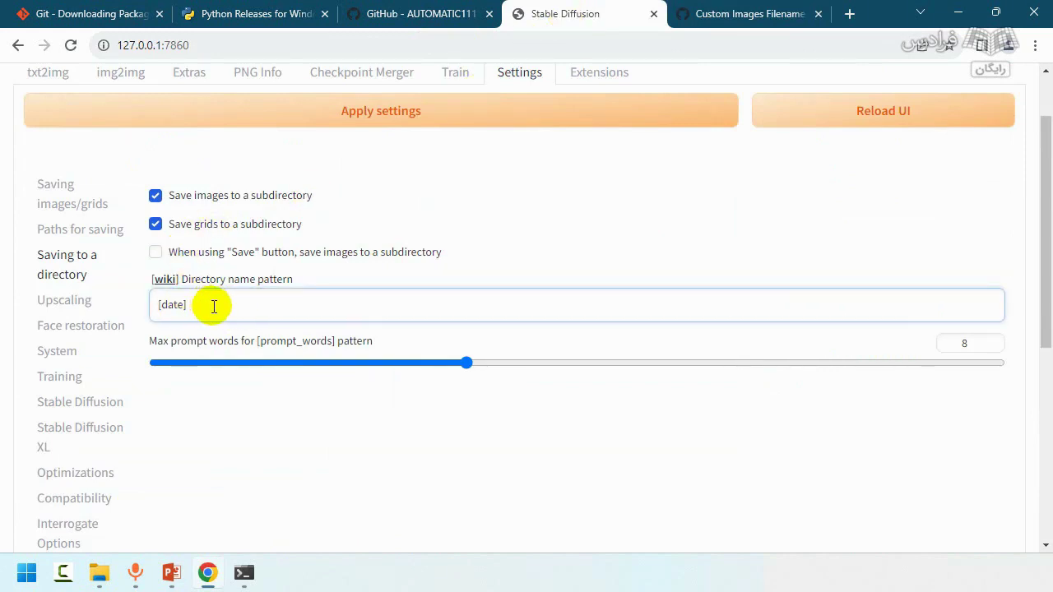
pyautogui.moveTo(188, 305); pyautogui.dragTo(145, 304)
pyautogui.click(253, 309)
# Examine the sampler and model name patterns in the wiki table, and return to the web UI settings.
pyautogui.click(773, 14)
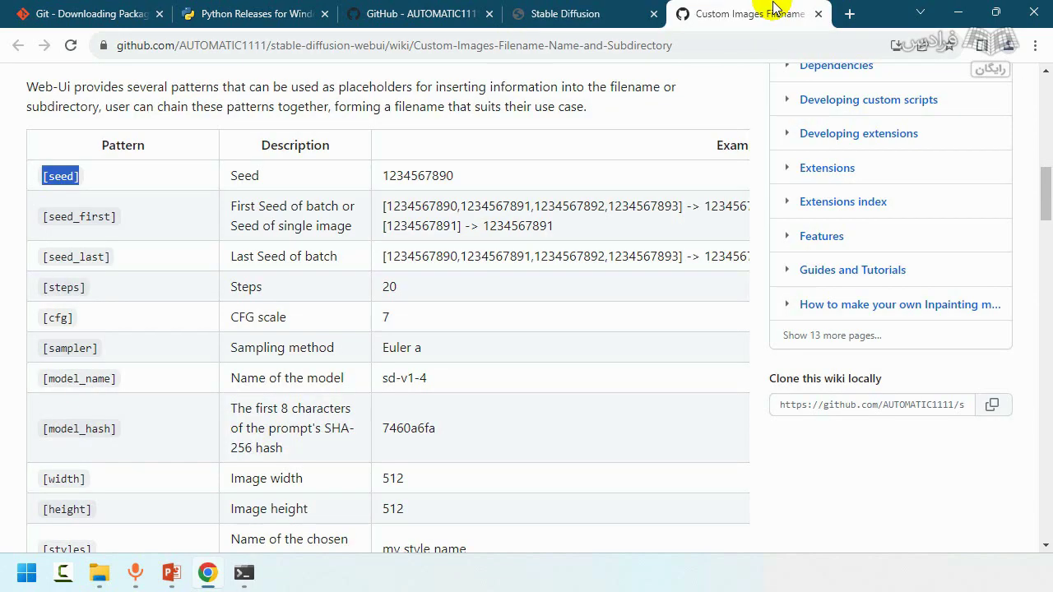
pyautogui.tripleClick(70, 349)
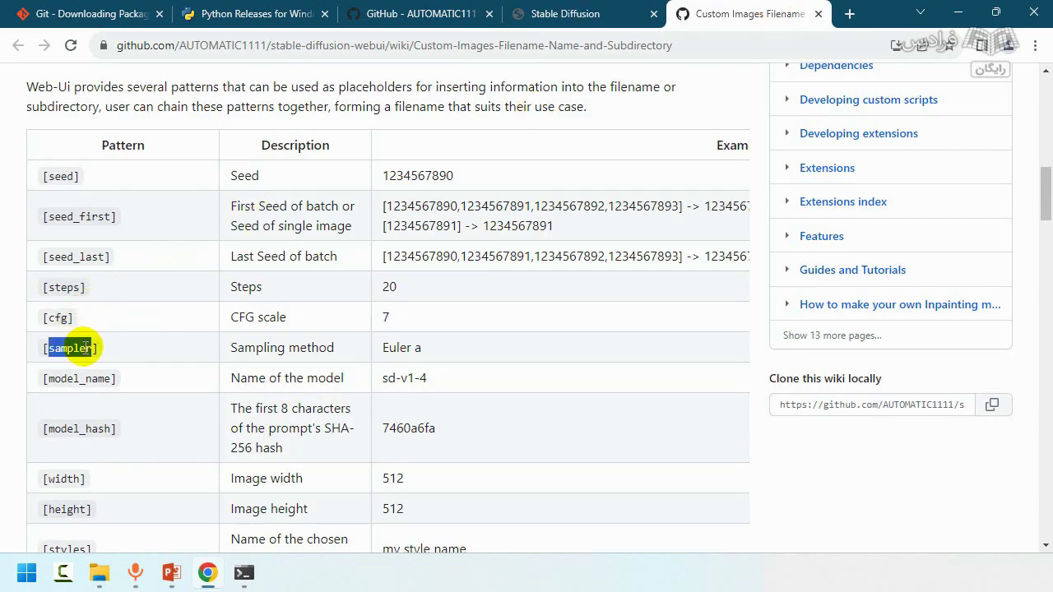
pyautogui.doubleClick(78, 378)
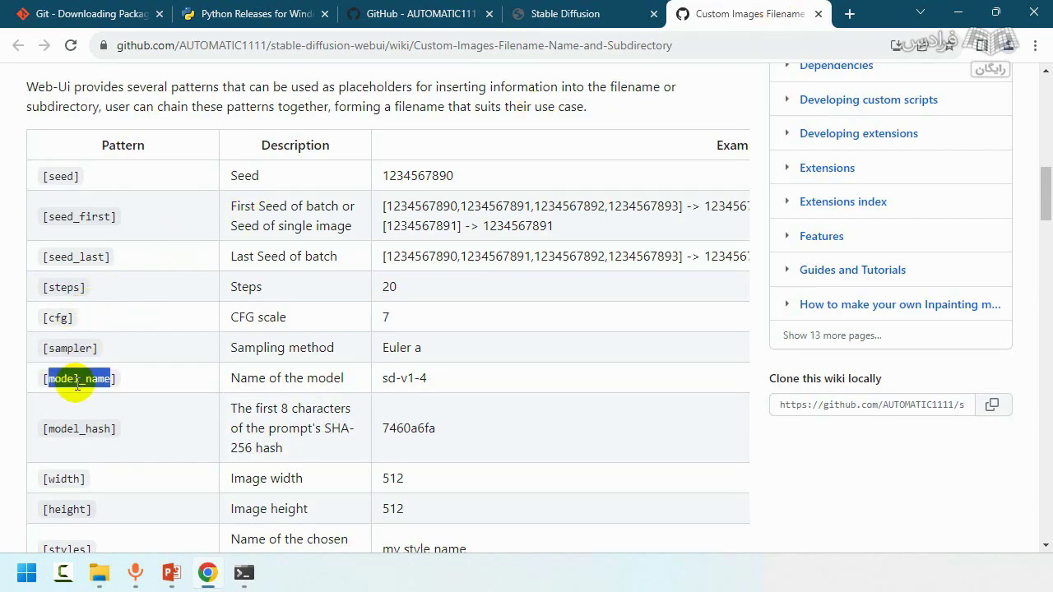
pyautogui.click(531, 15)
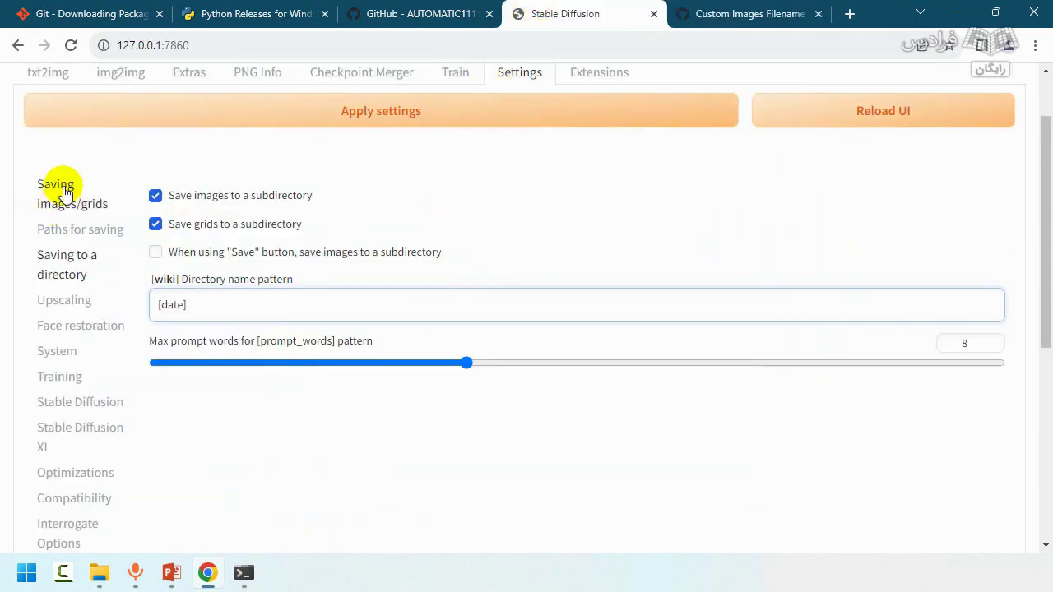
# Look over the image file format and the images filename pattern in the Saving images/grids settings.
pyautogui.scroll(1, 433, 210)
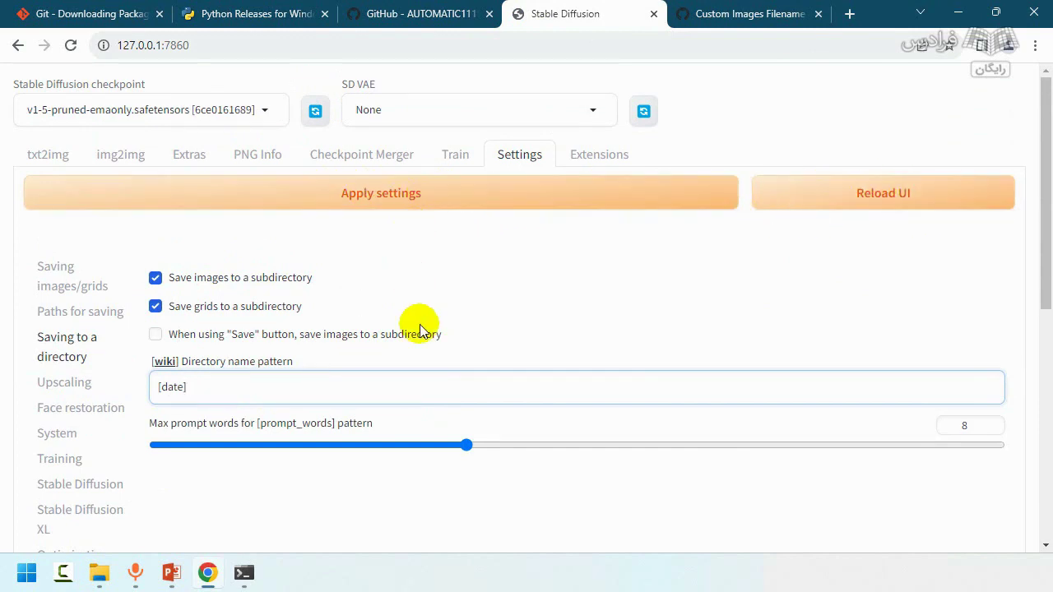
pyautogui.click(102, 288)
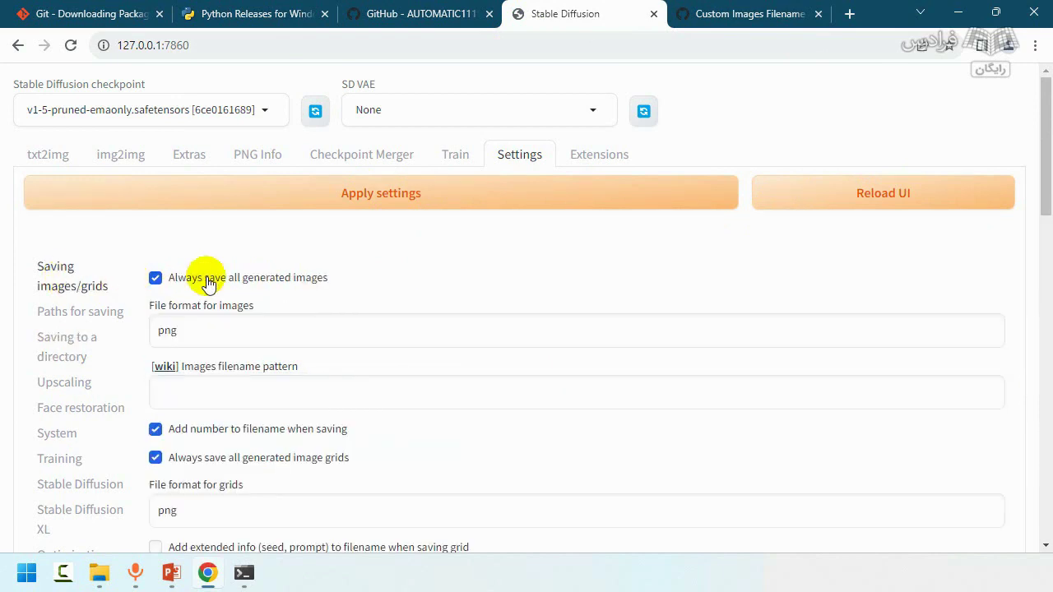
pyautogui.scroll(-2, 230, 264)
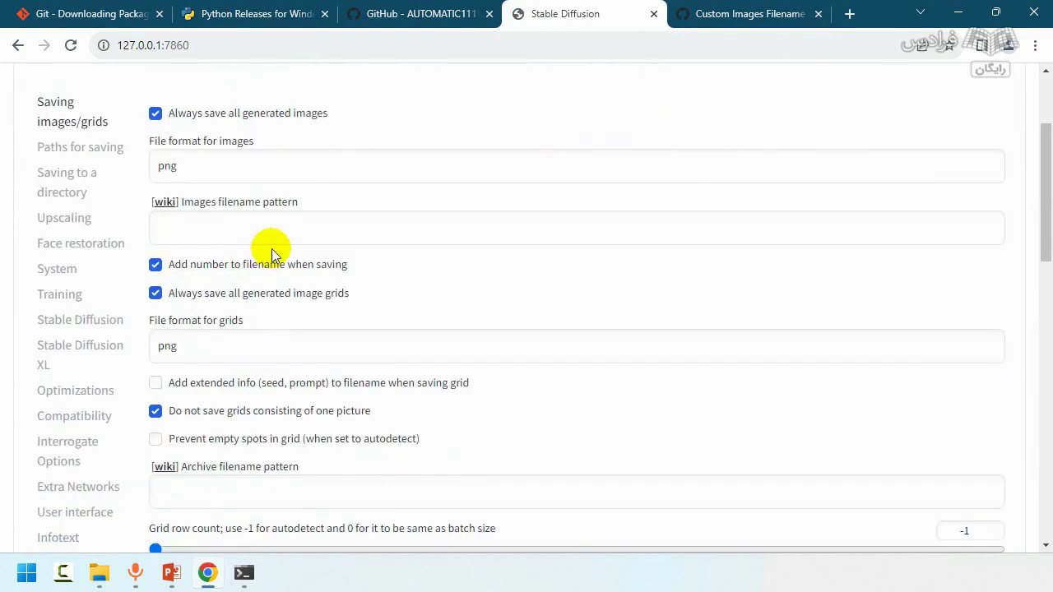
pyautogui.click(233, 168)
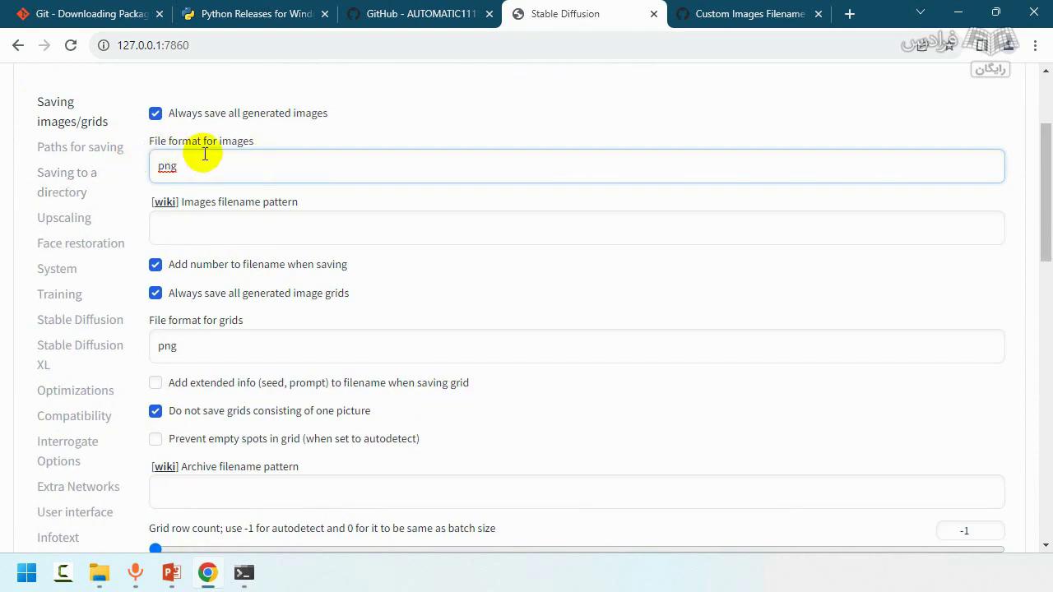
pyautogui.click(227, 233)
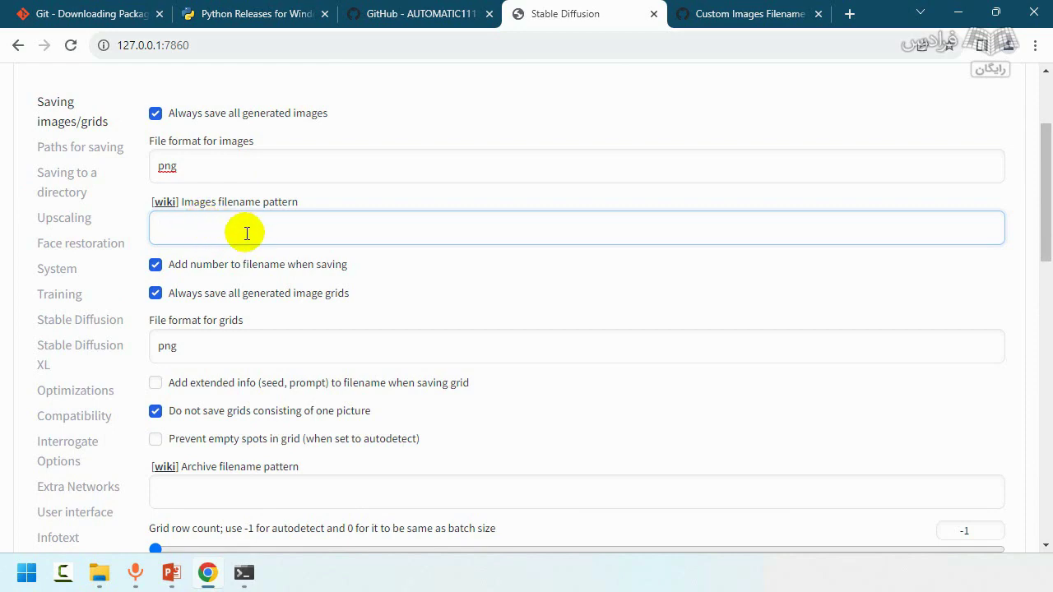
# Copy the [seed] pattern from the wiki table into the images filename pattern.
pyautogui.click(162, 203)
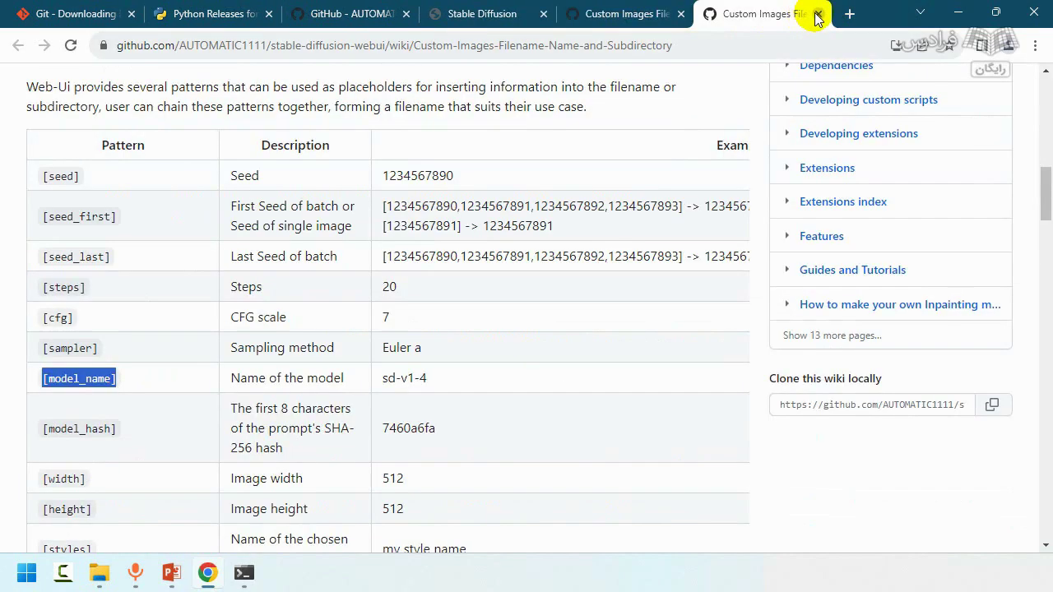
pyautogui.click(817, 16)
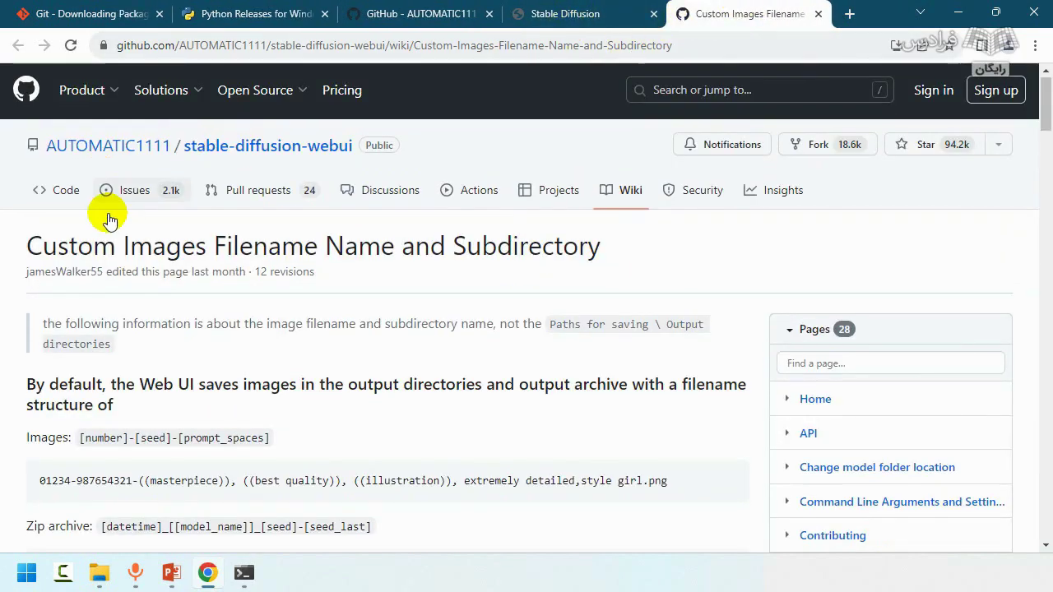
pyautogui.scroll(-8, 164, 247)
pyautogui.scroll(-2, 204, 272)
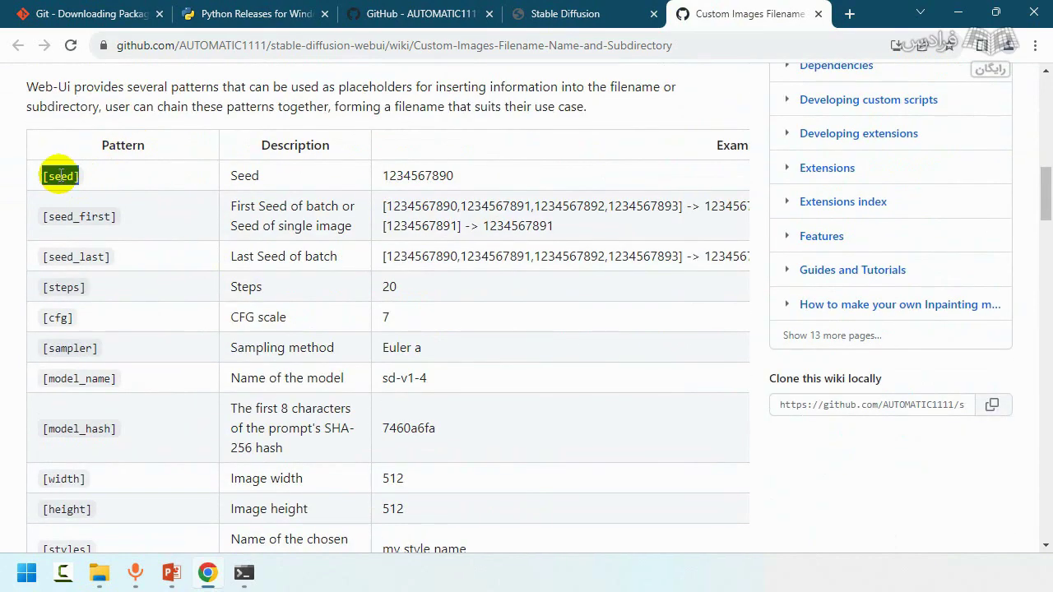
pyautogui.click(549, 14)
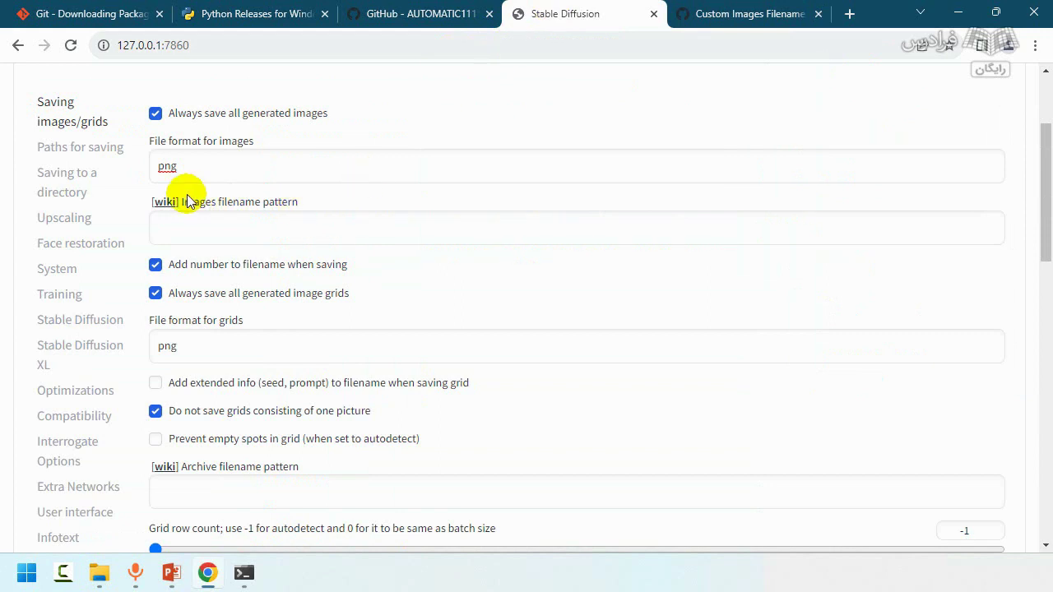
pyautogui.click(194, 225)
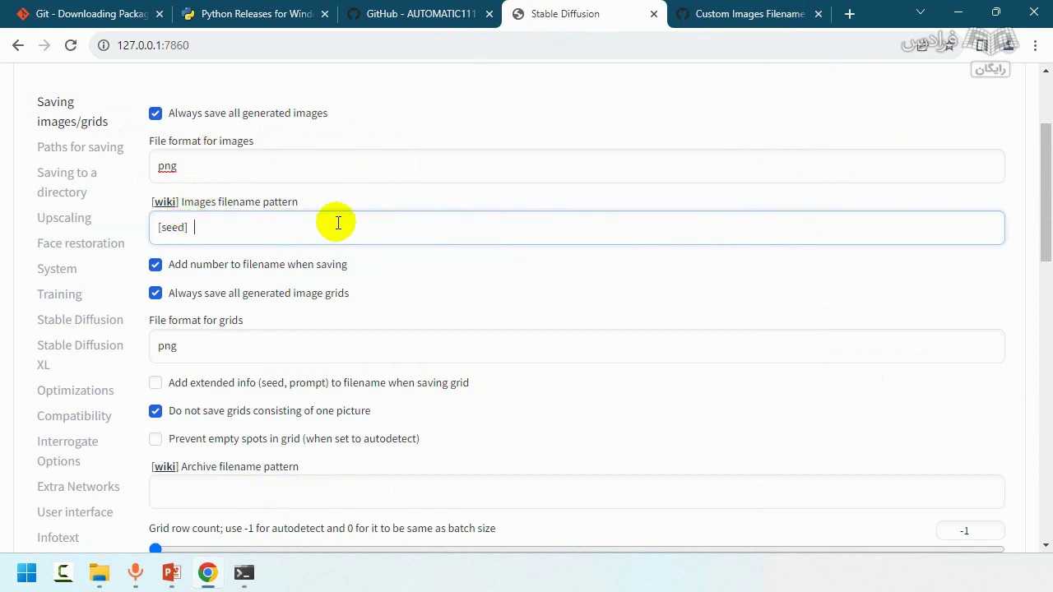
pyautogui.press('BackSpace')
pyautogui.press('BackSpace')
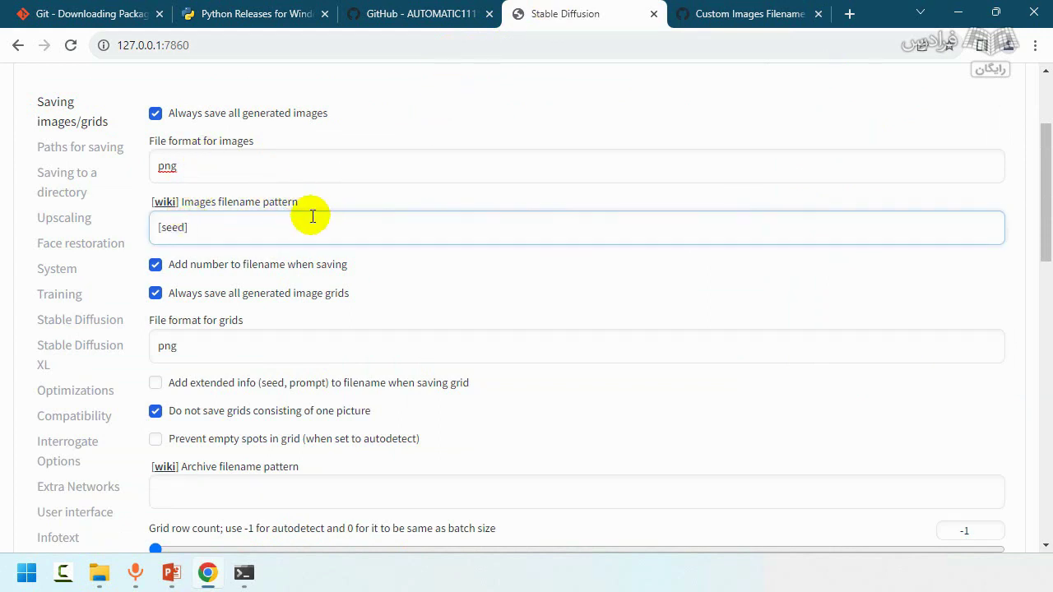
# Append a comma and the [cfg] pattern from the wiki table to the images filename pattern.
pyautogui.click(750, 14)
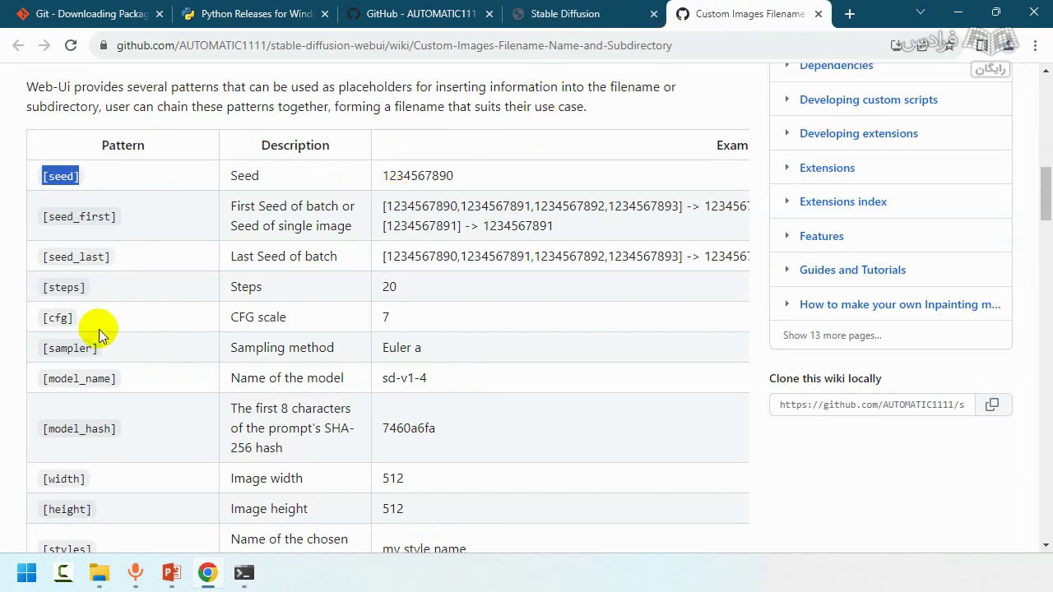
pyautogui.doubleClick(60, 317)
pyautogui.hotkey('ctrl', 'c')
pyautogui.click(565, 14)
pyautogui.write(',')
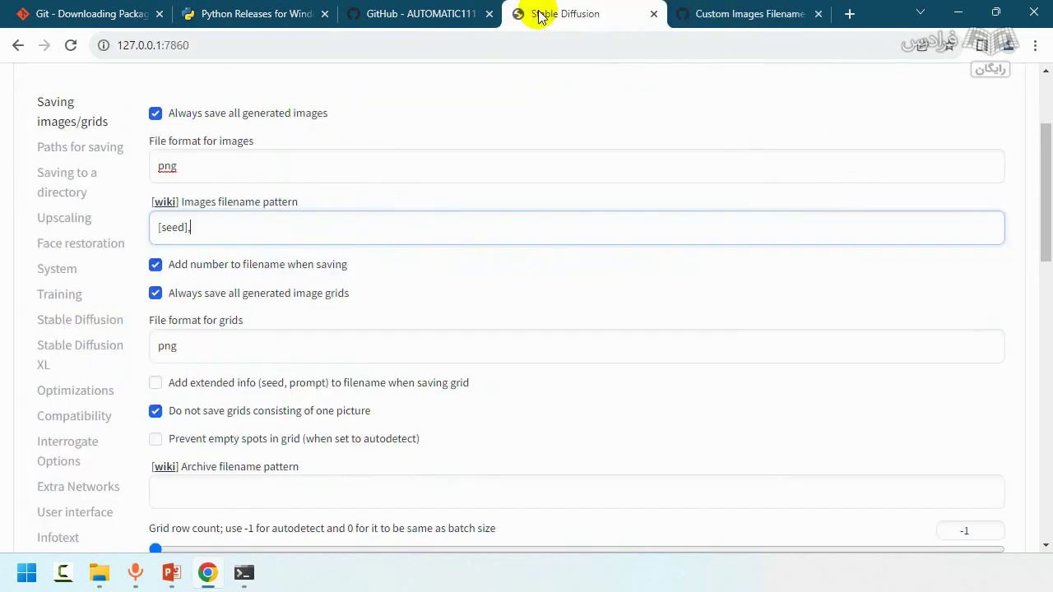
pyautogui.hotkey('ctrl', 'v')
# Append a comma and the [datetime] pattern from the wiki table to the images filename pattern.
pyautogui.click(733, 14)
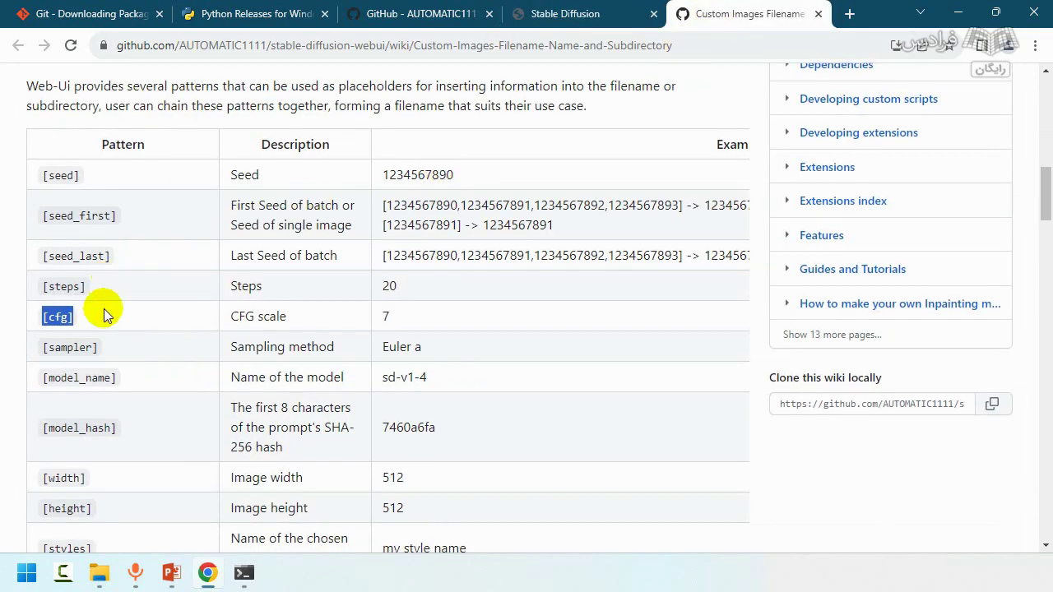
pyautogui.scroll(-4, 124, 284)
pyautogui.scroll(-1, 85, 273)
pyautogui.doubleClick(80, 239)
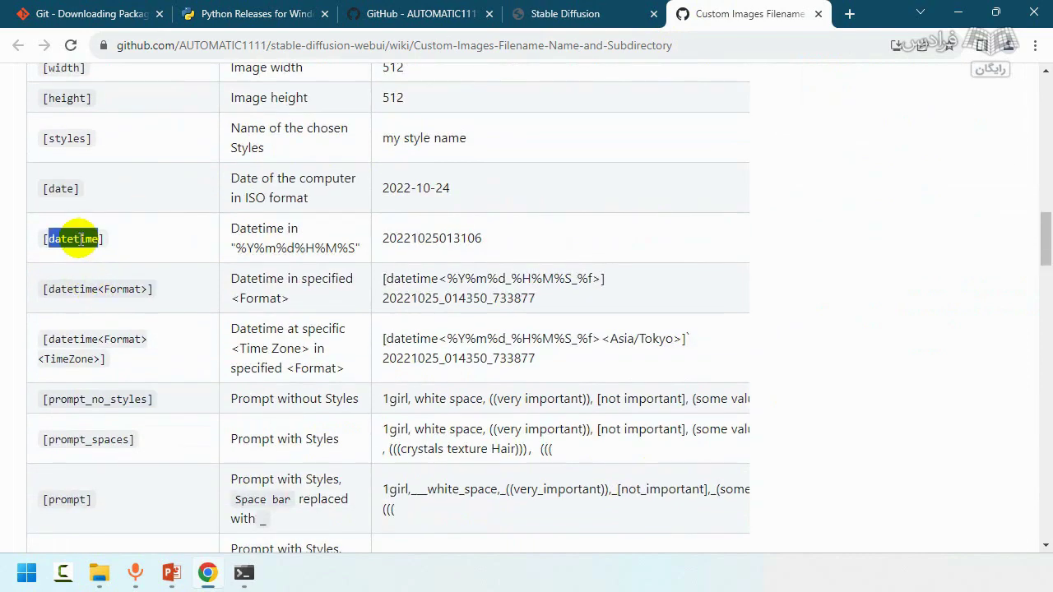
pyautogui.click(576, 14)
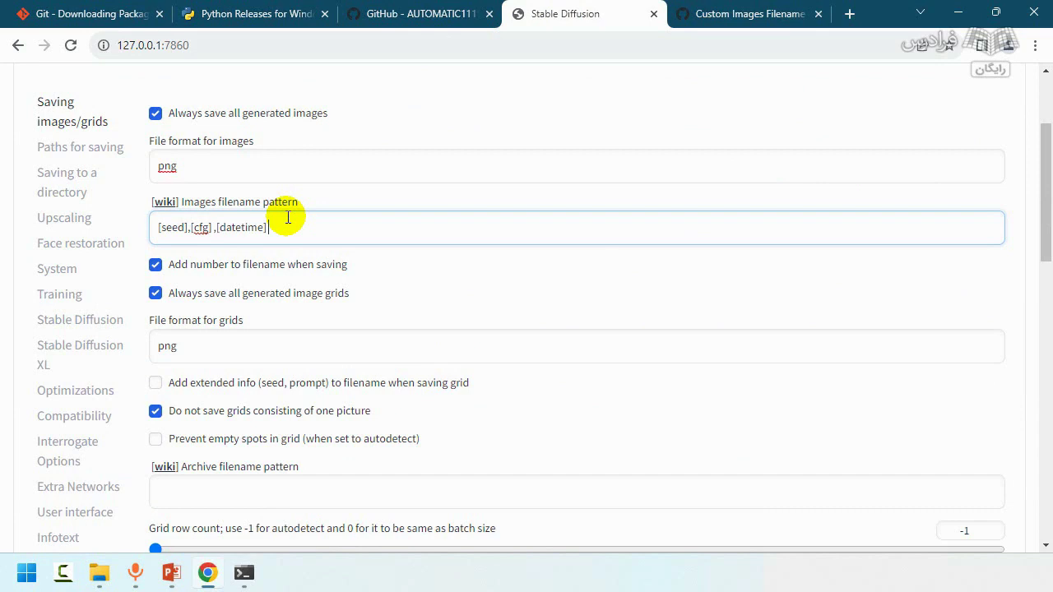
# Clear the whole images filename pattern in the Saving images/grids settings.
pyautogui.moveTo(290, 225); pyautogui.dragTo(82, 230)
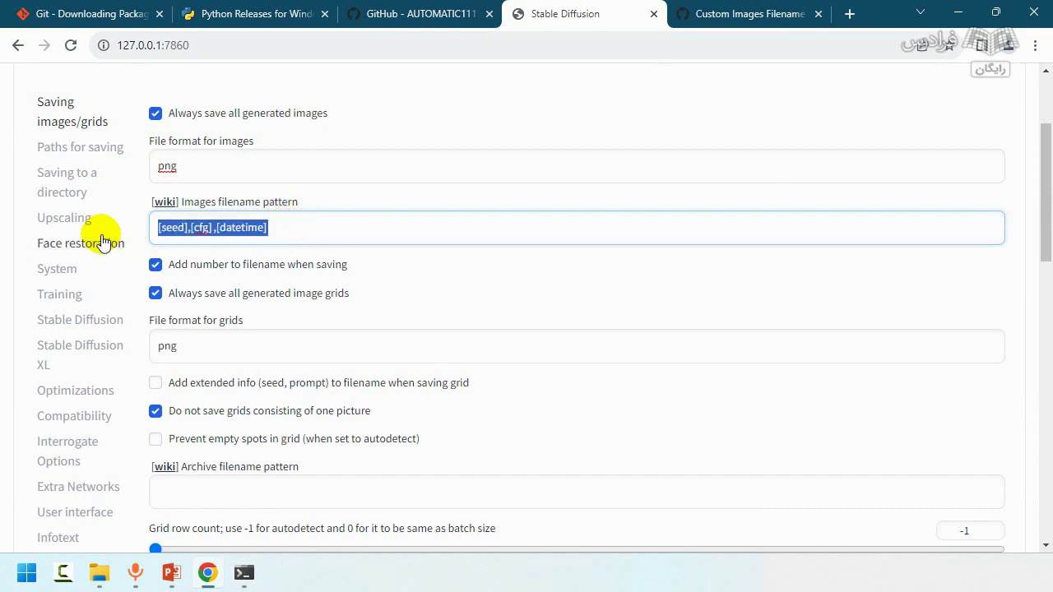
pyautogui.click(82, 240)
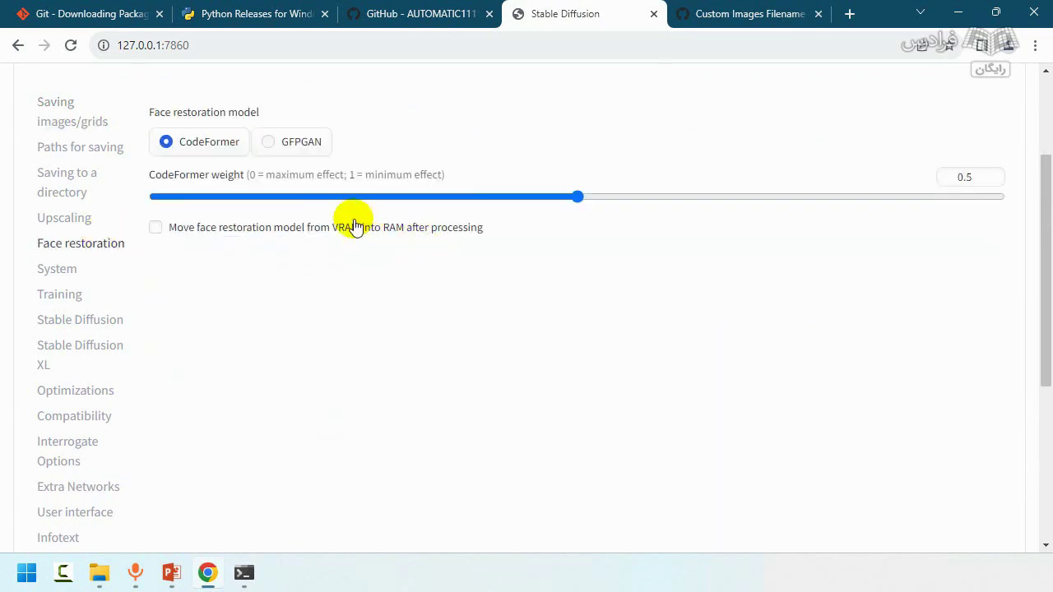
pyautogui.click(59, 179)
pyautogui.click(83, 118)
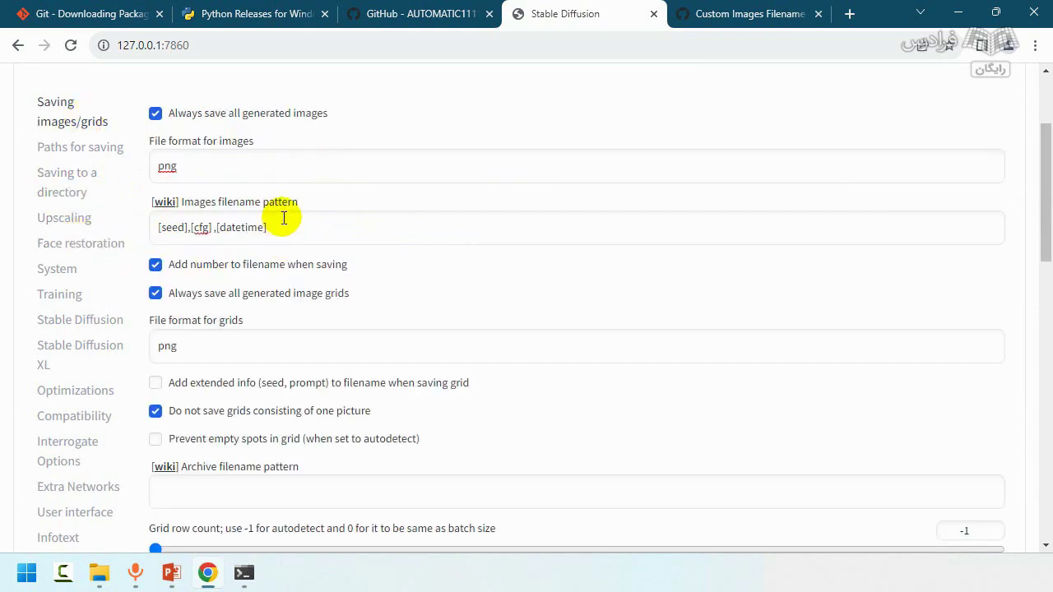
pyautogui.moveTo(282, 222); pyautogui.dragTo(244, 209)
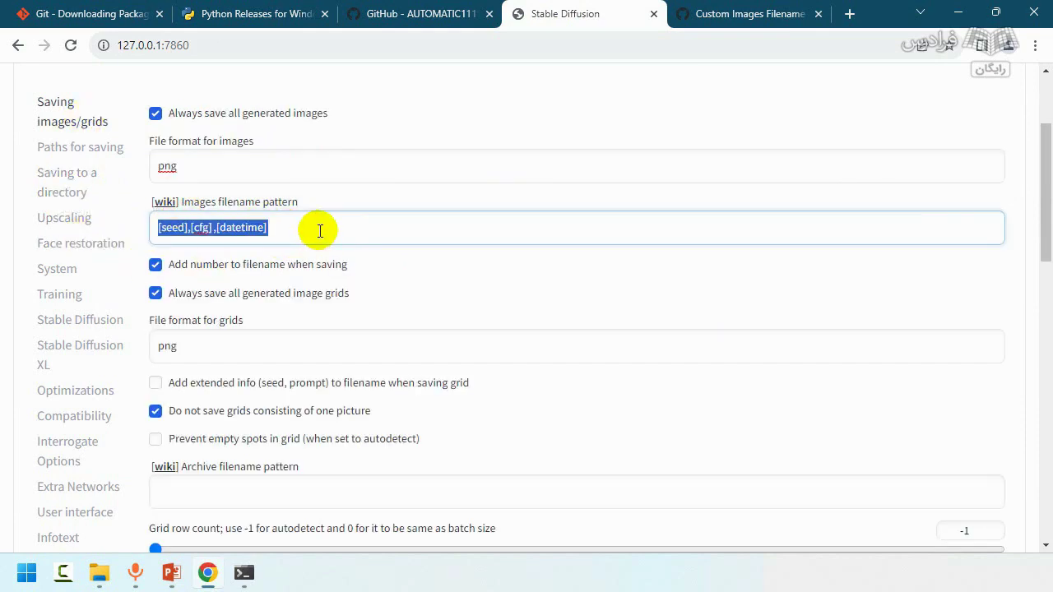
pyautogui.press('BackSpace')
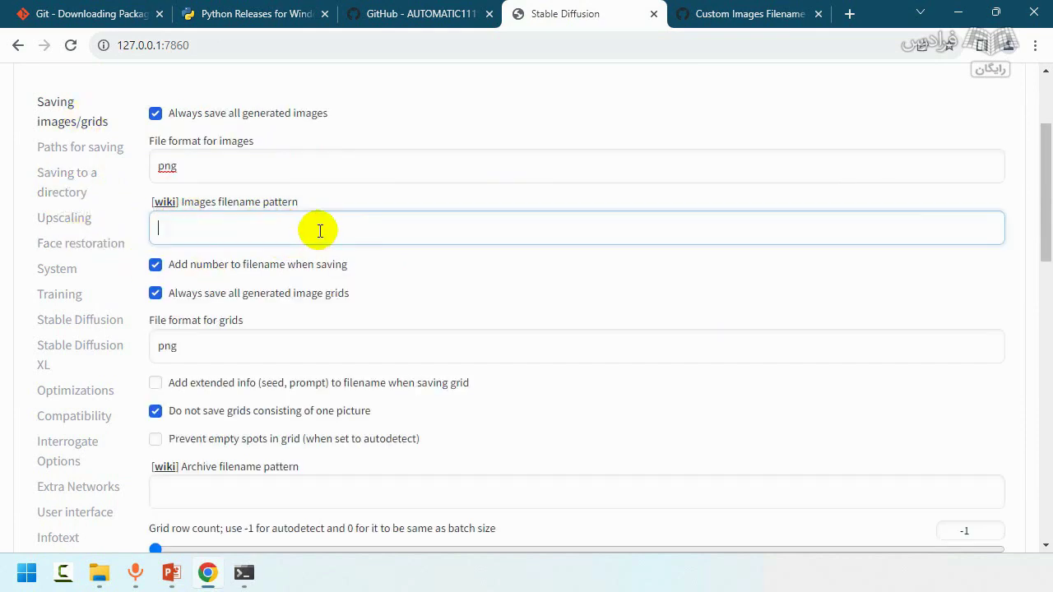
# Look over the remaining grid, archive naming, font, color and image-copy options in the Saving images/grids settings.
pyautogui.scroll(-2, 320, 231)
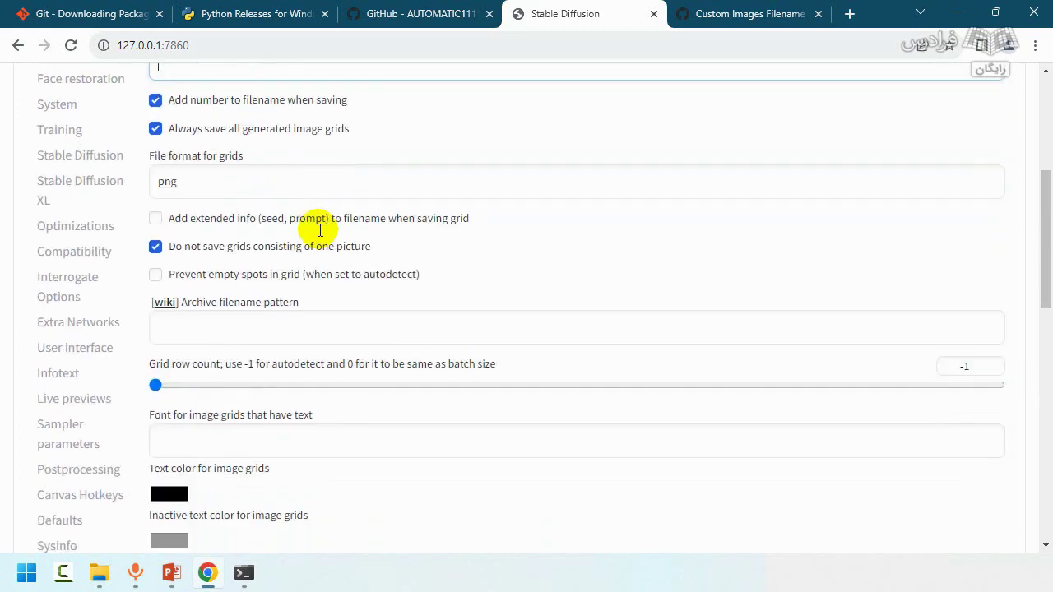
pyautogui.scroll(-2, 247, 217)
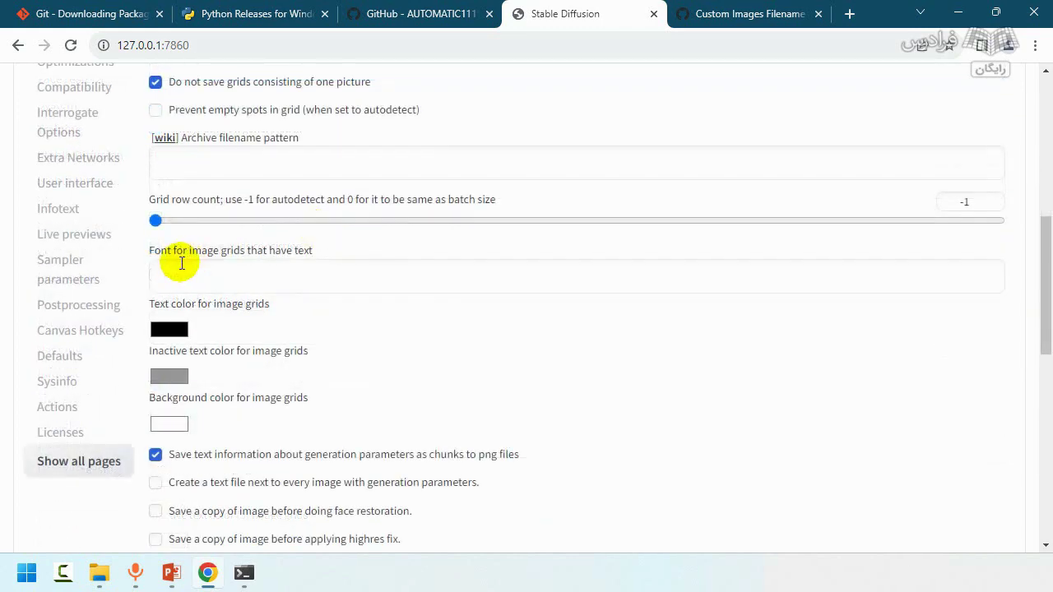
pyautogui.scroll(3, 176, 263)
pyautogui.scroll(-4, 188, 260)
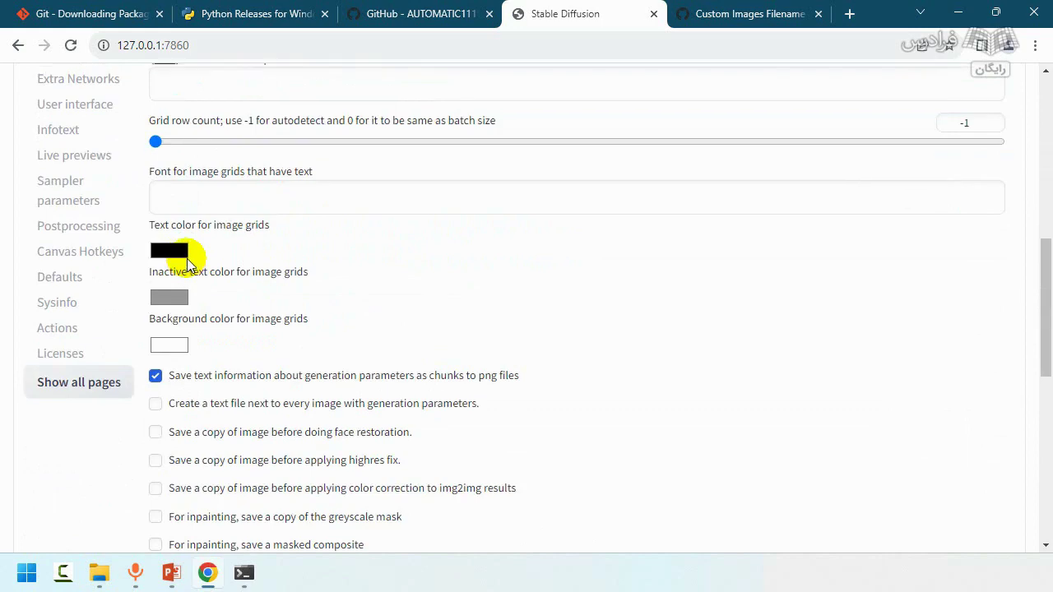
pyautogui.scroll(7, 188, 260)
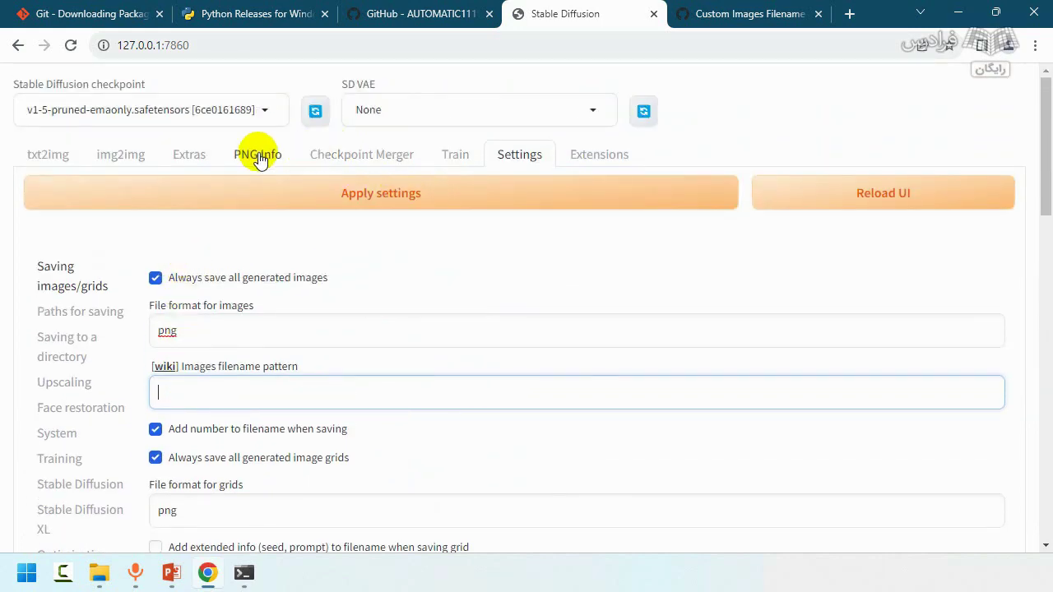
# Look over the PNG Info, img2img and Extras pages of the web UI.
pyautogui.click(259, 152)
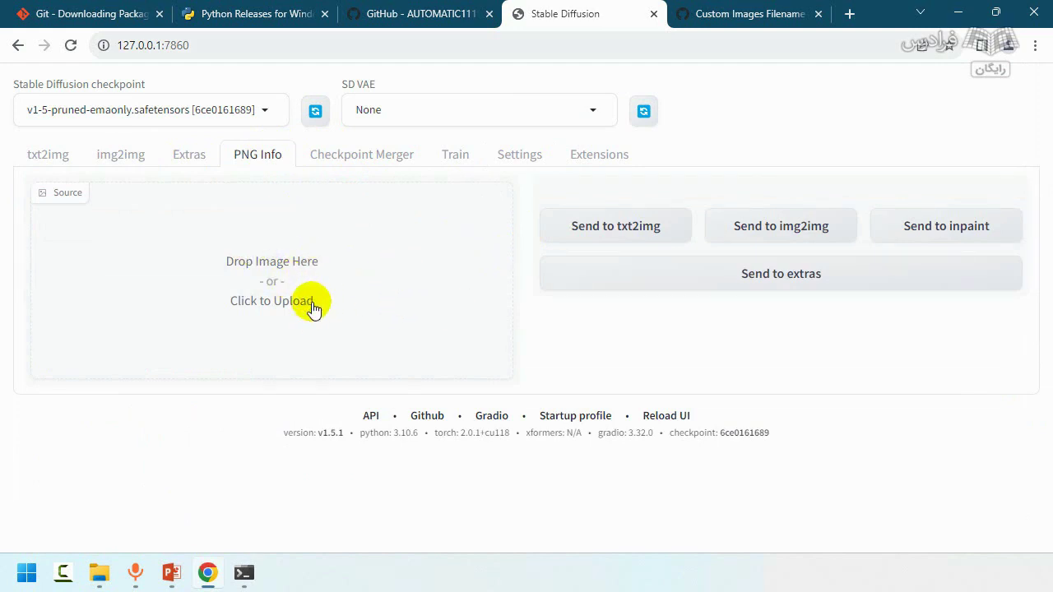
pyautogui.click(122, 156)
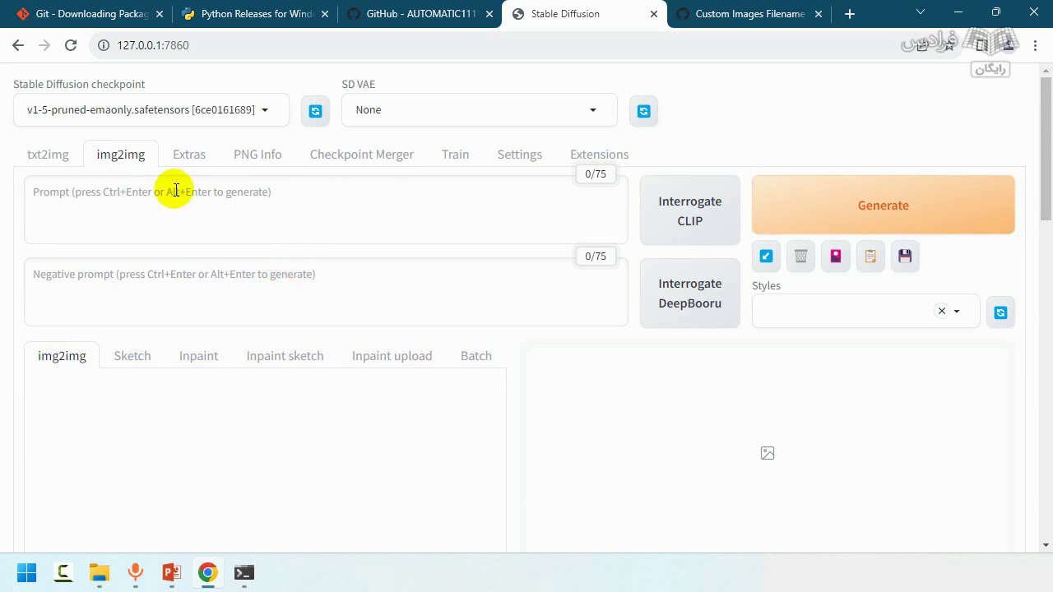
pyautogui.click(187, 156)
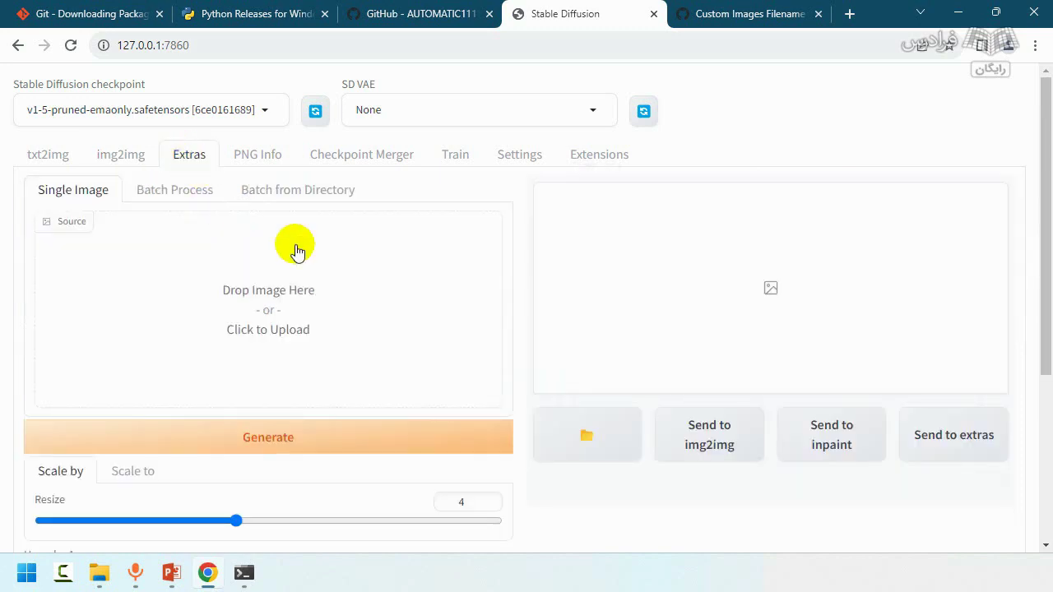
# Look over the resize, upscaler, GFPGAN and CodeFormer options on the Extras page.
pyautogui.scroll(-3, 247, 269)
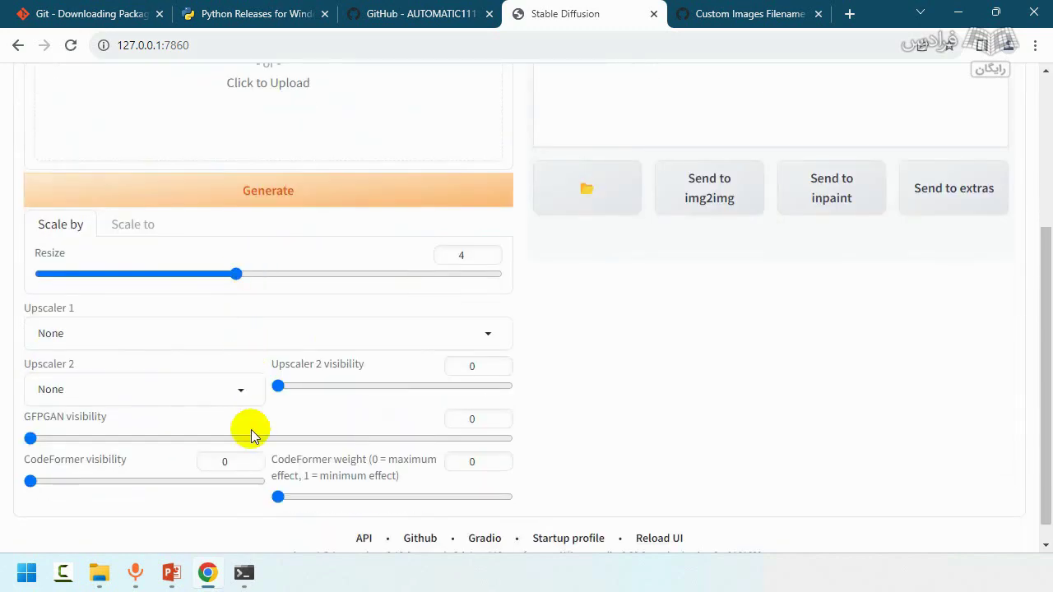
pyautogui.scroll(-1, 263, 354)
pyautogui.scroll(1, 364, 324)
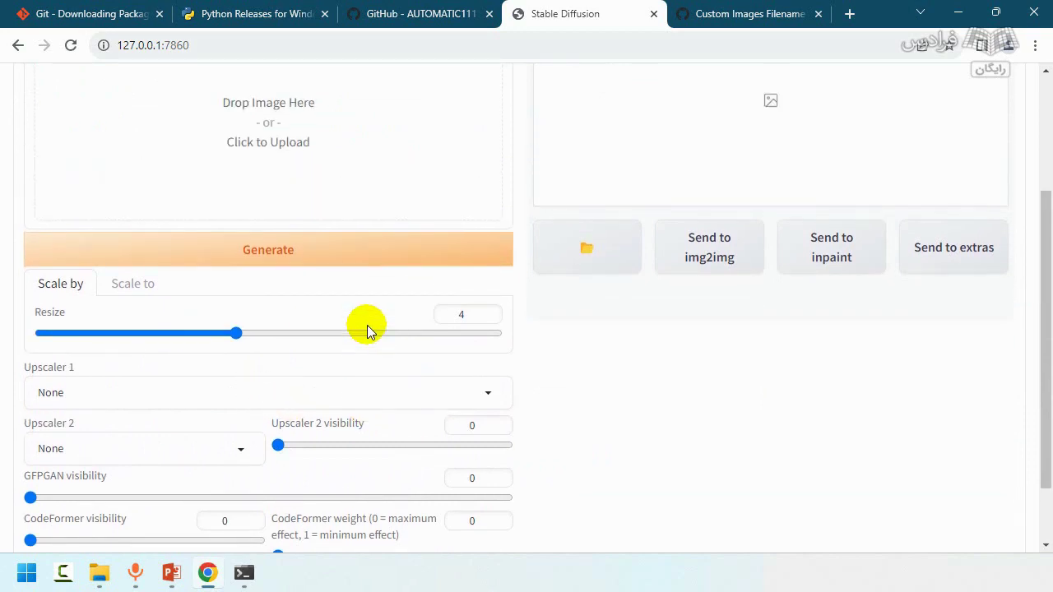
pyautogui.scroll(2, 464, 253)
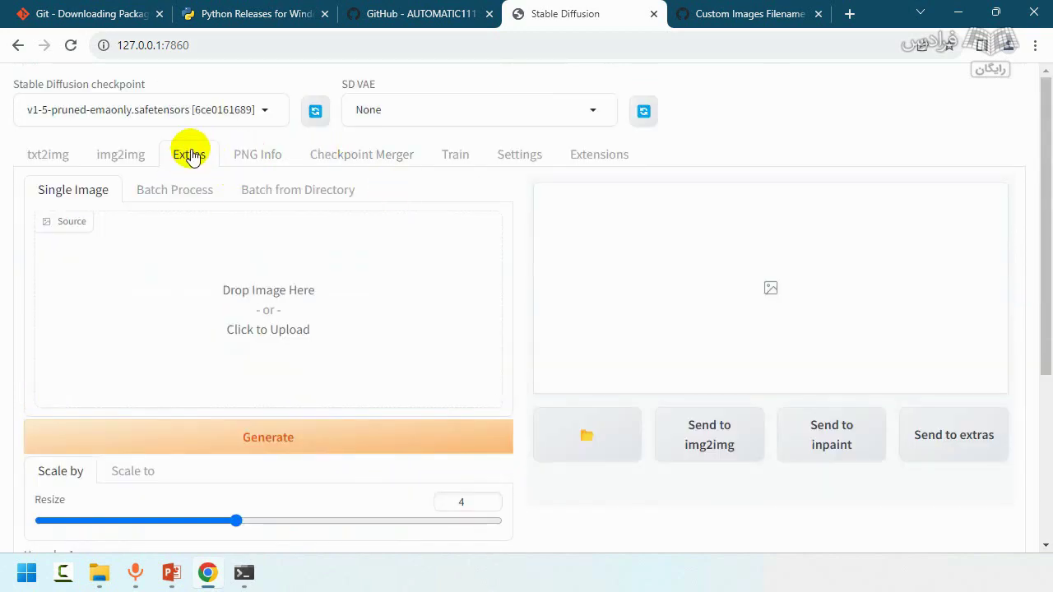
# Look over the Checkpoint Merger, Train and Settings pages and the list of installed extensions.
pyautogui.click(379, 162)
pyautogui.click(456, 158)
pyautogui.click(501, 158)
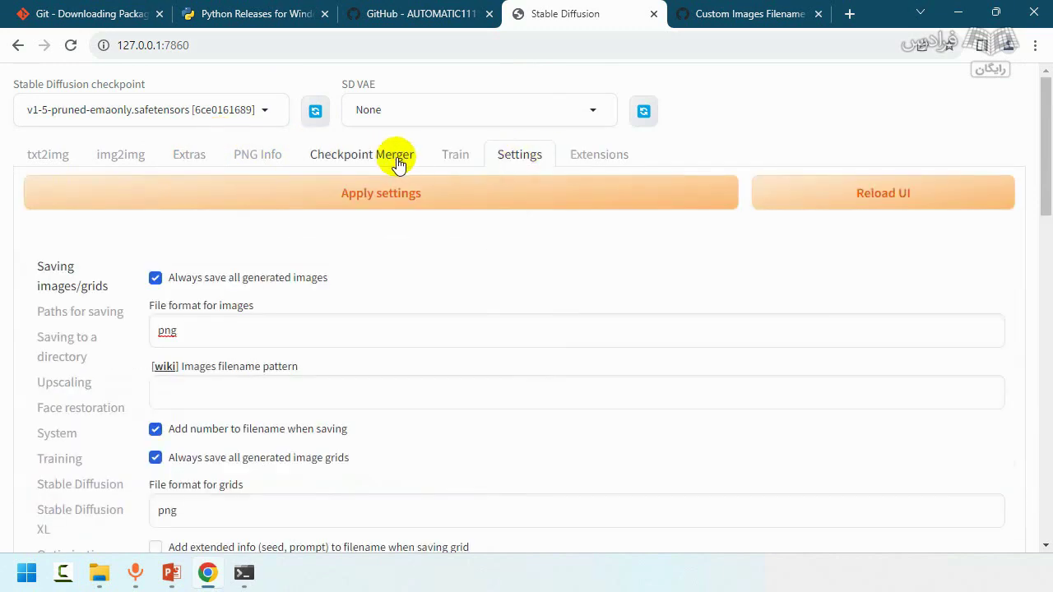
pyautogui.click(366, 161)
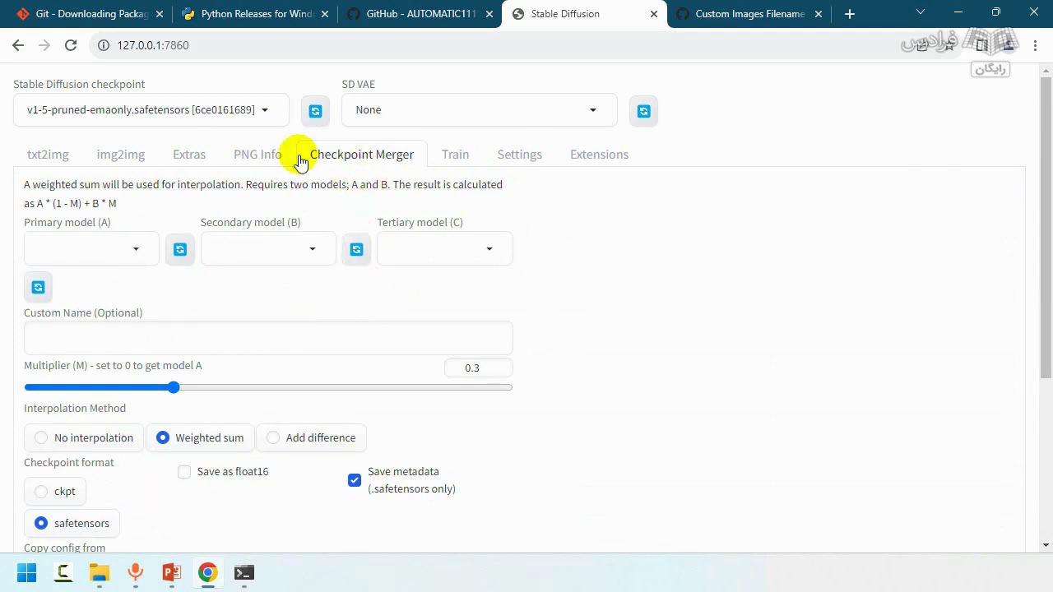
pyautogui.click(447, 158)
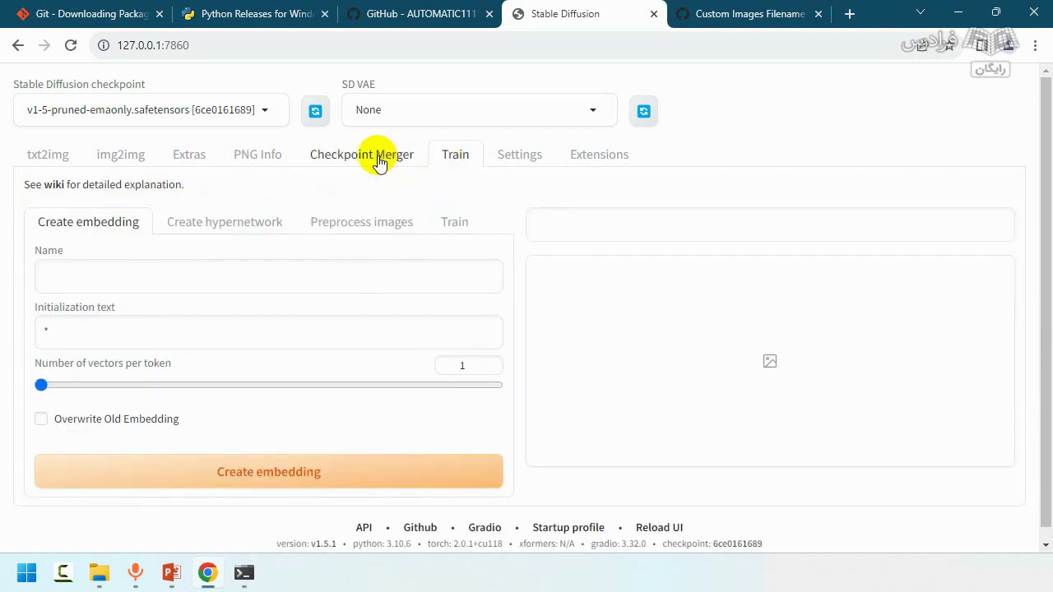
pyautogui.click(376, 156)
pyautogui.click(453, 156)
pyautogui.click(526, 158)
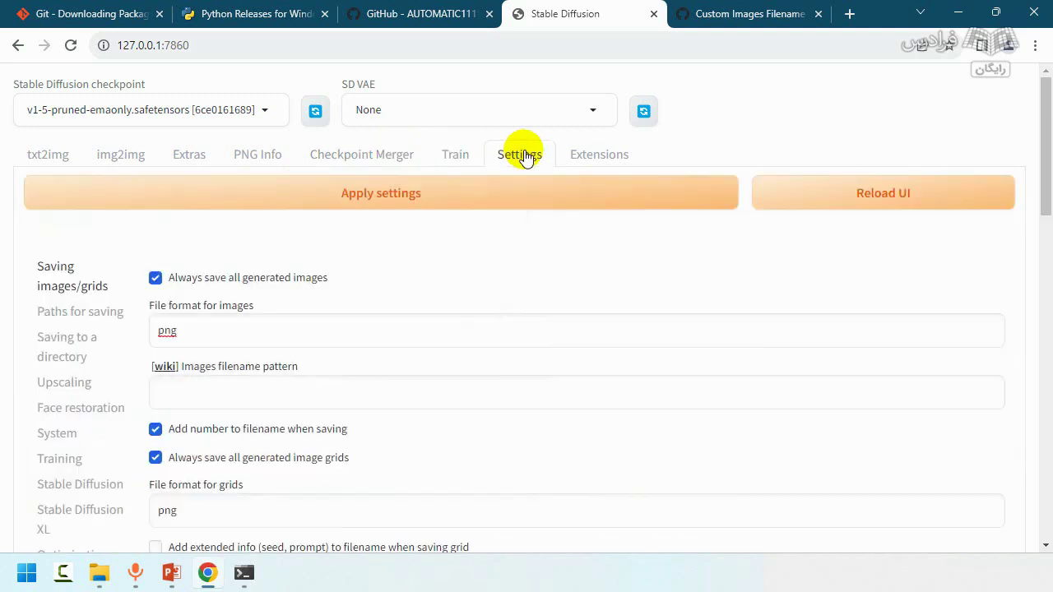
pyautogui.click(575, 160)
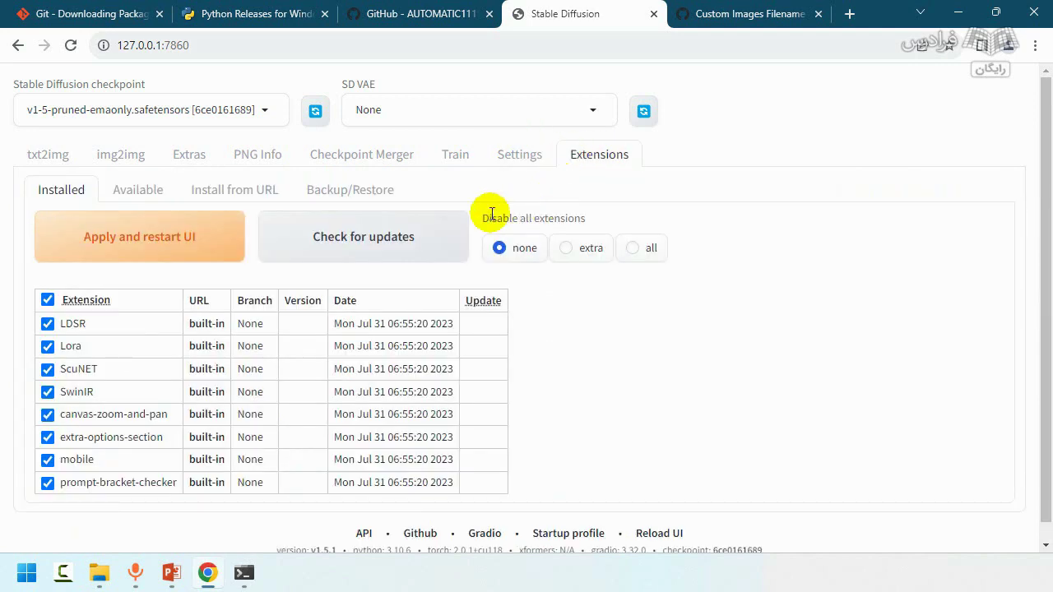
pyautogui.scroll(-1, 570, 297)
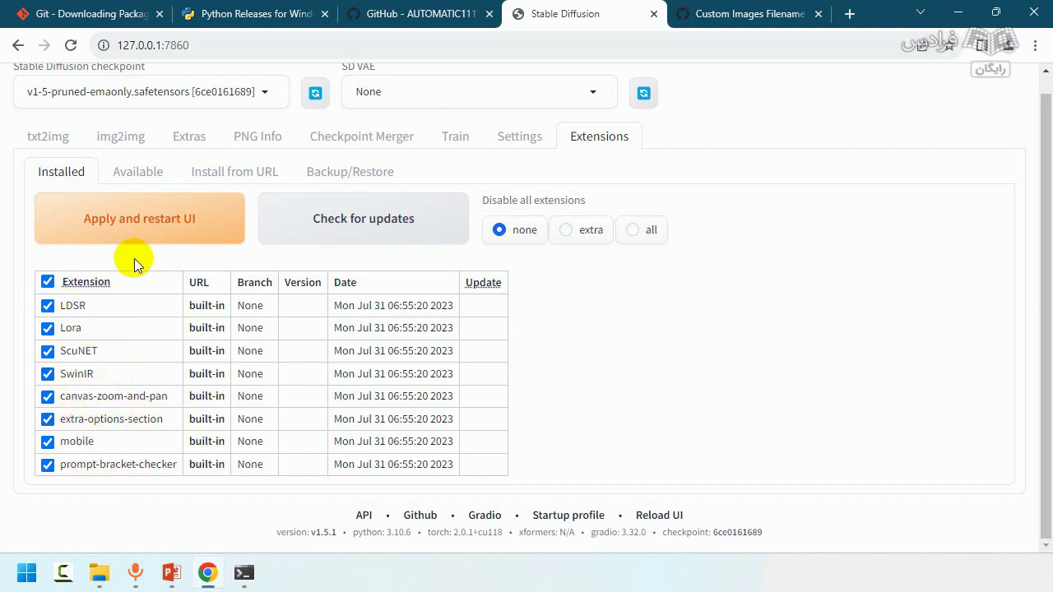
# Load the list of available extensions from the default extension index URL.
pyautogui.click(138, 172)
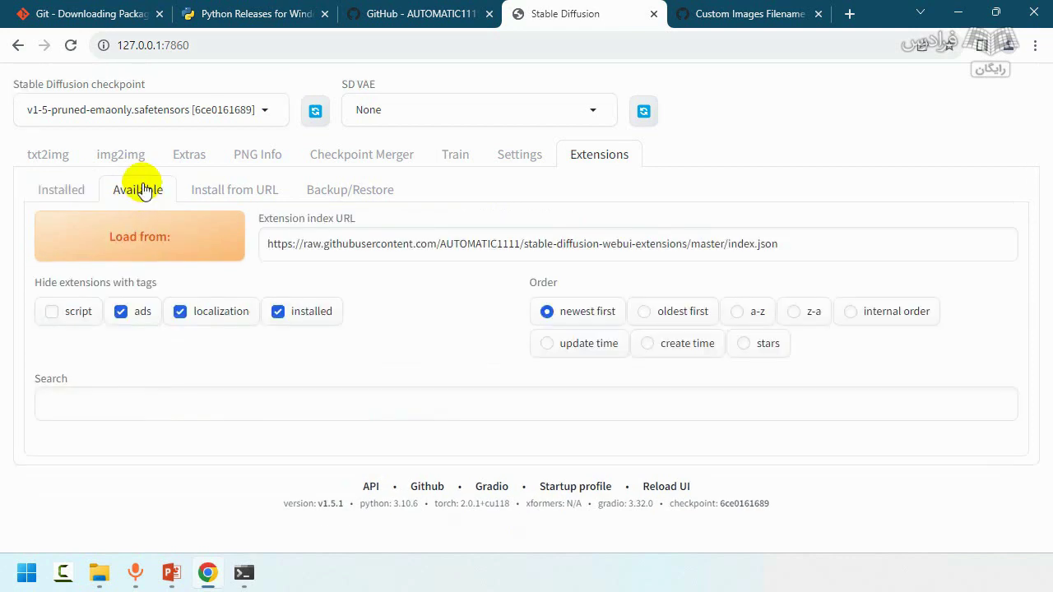
pyautogui.click(168, 240)
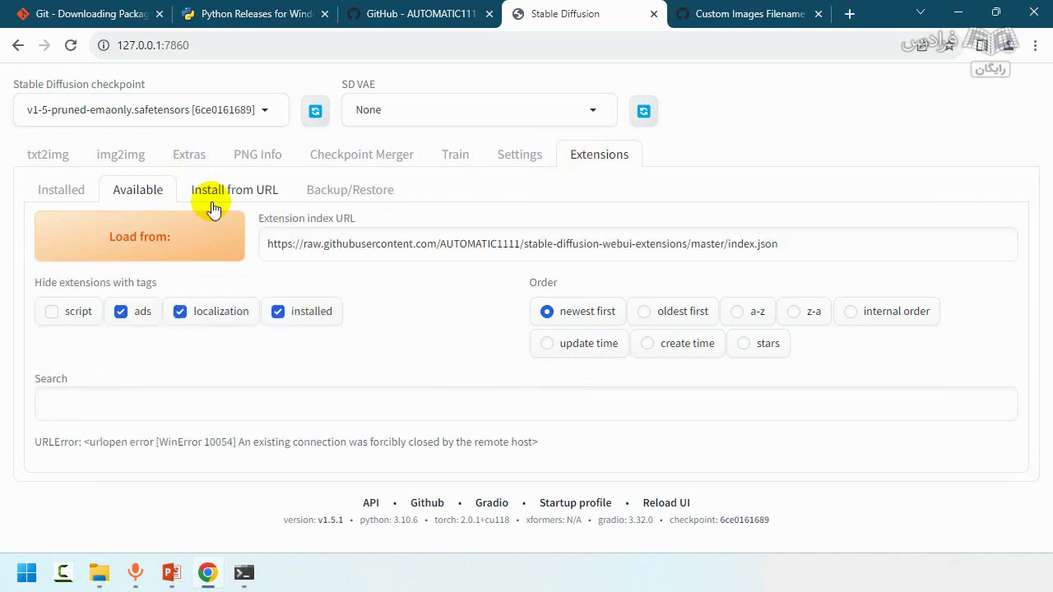
pyautogui.click(183, 258)
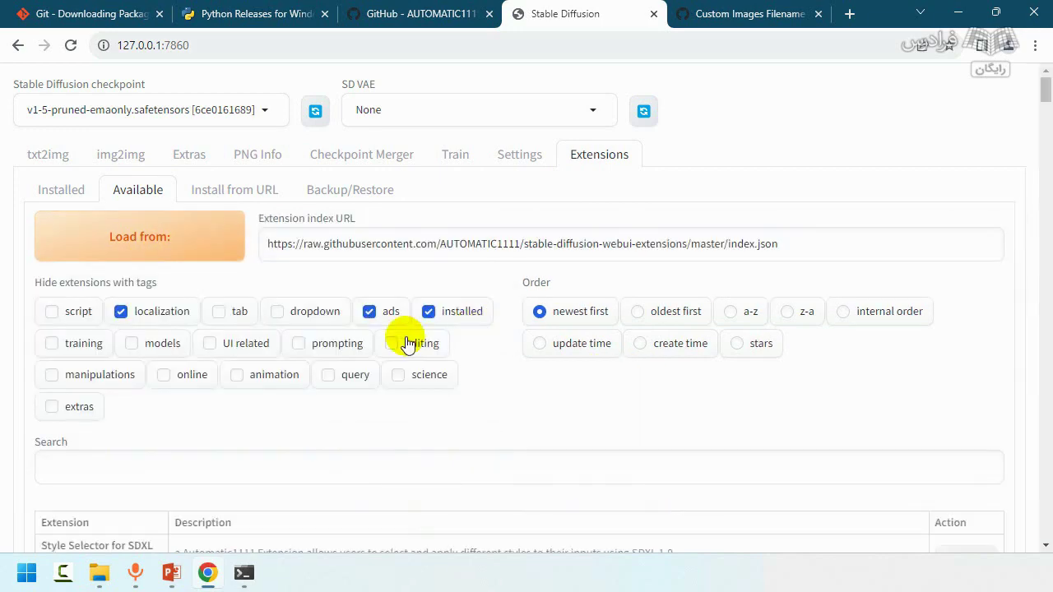
# Look through the available extensions with their tags, descriptions and star ratings.
pyautogui.scroll(-6, 282, 266)
pyautogui.scroll(3, 282, 247)
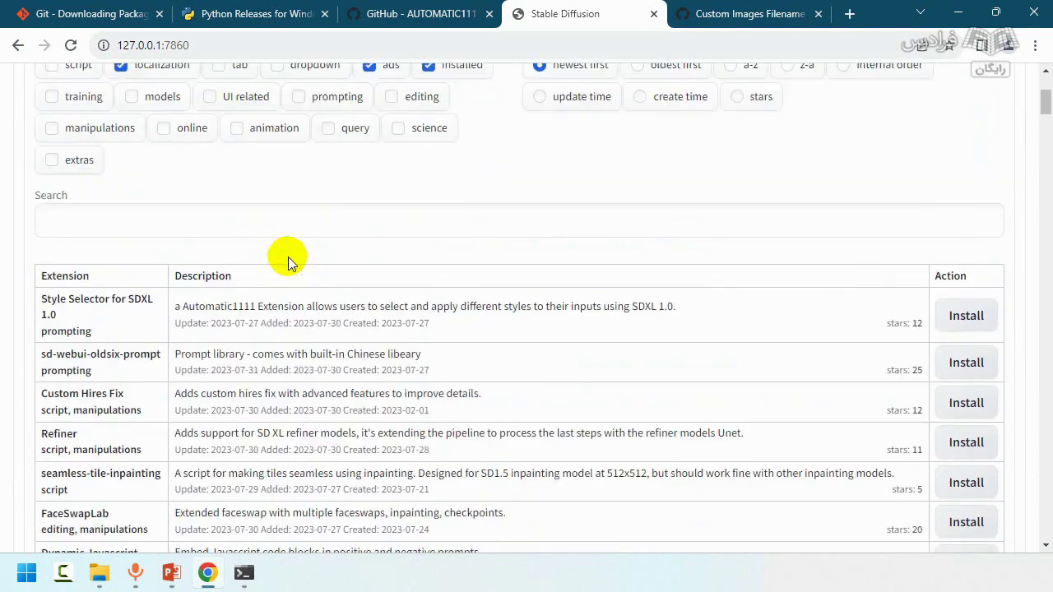
pyautogui.scroll(-1, 247, 271)
pyautogui.scroll(-3, 218, 286)
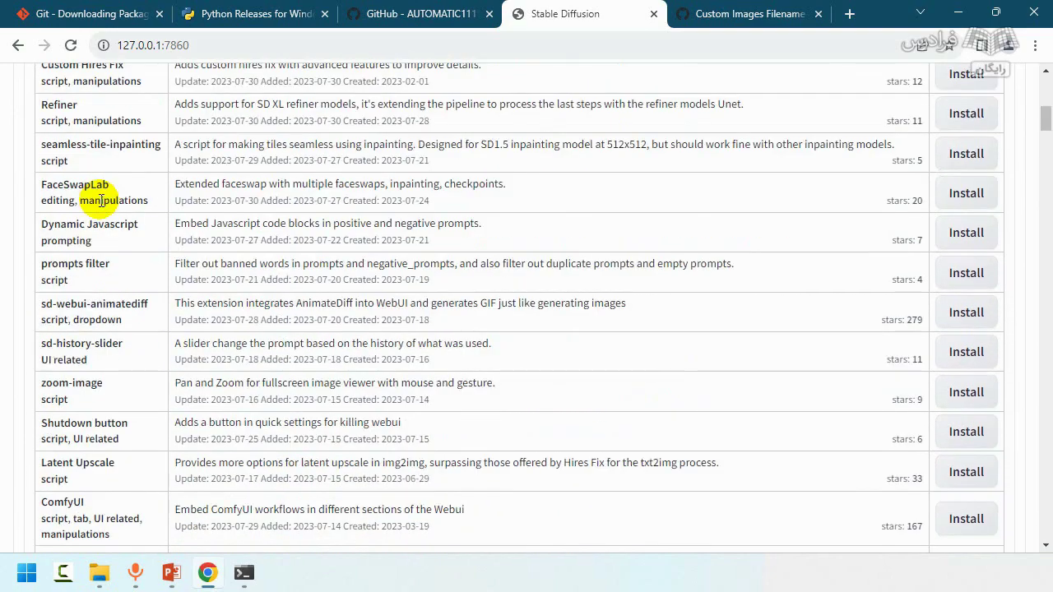
pyautogui.scroll(-3, 102, 206)
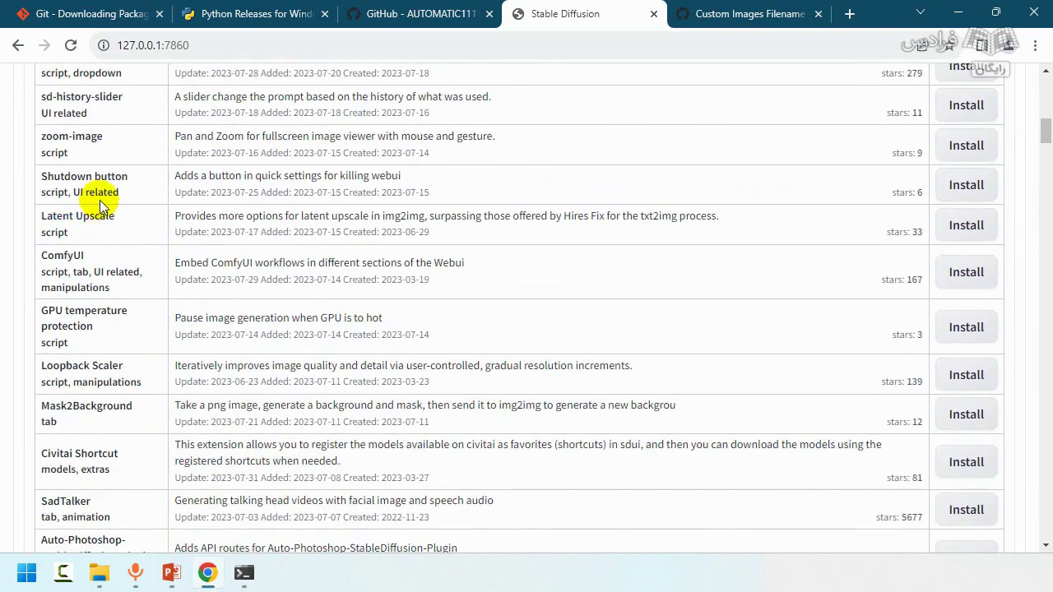
pyautogui.scroll(-3, 99, 205)
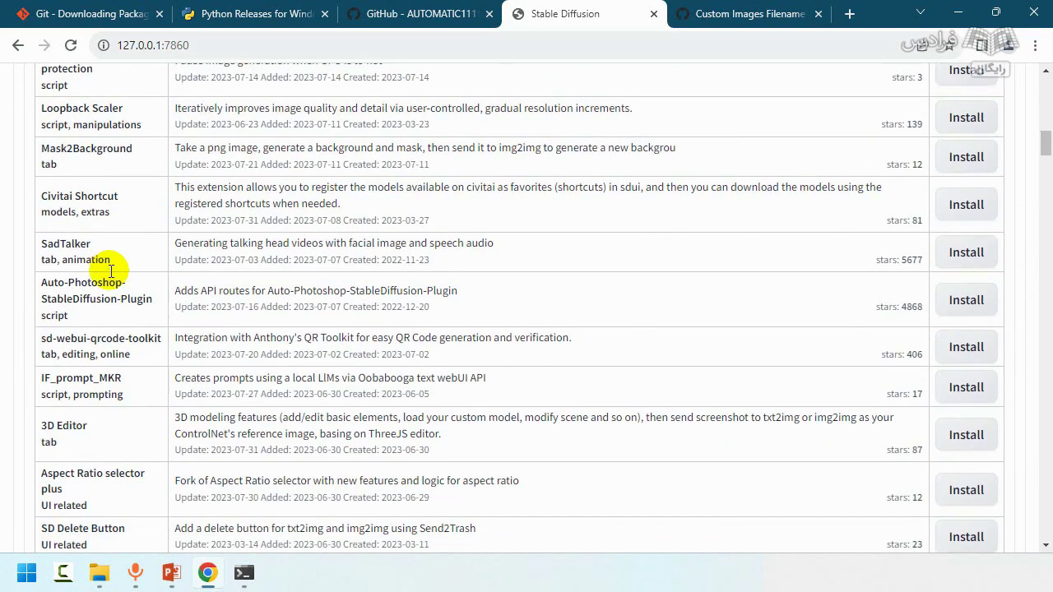
pyautogui.scroll(-1, 110, 270)
pyautogui.scroll(-2, 154, 292)
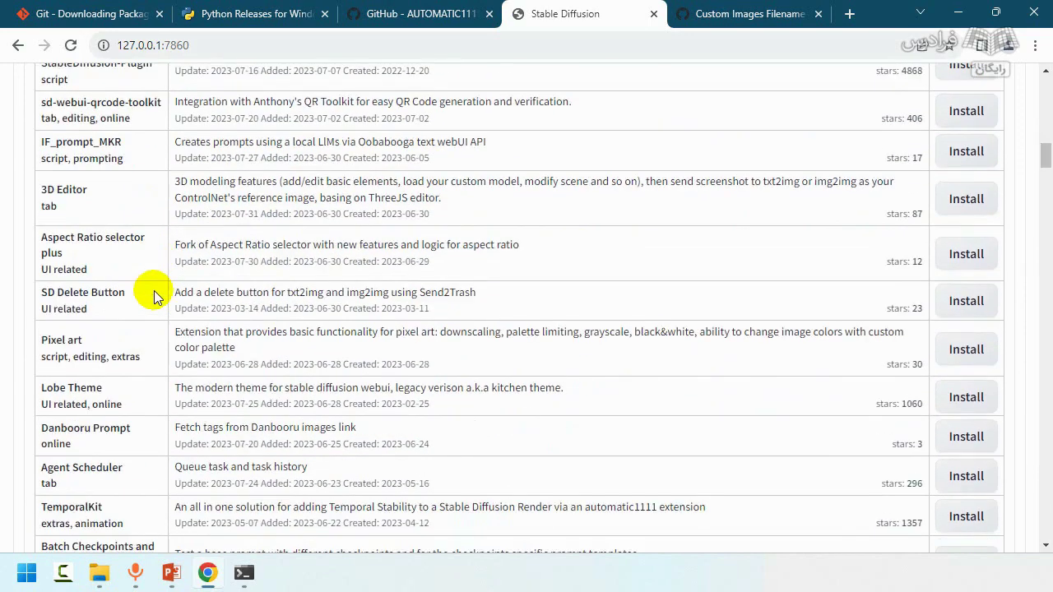
pyautogui.scroll(-1, 412, 290)
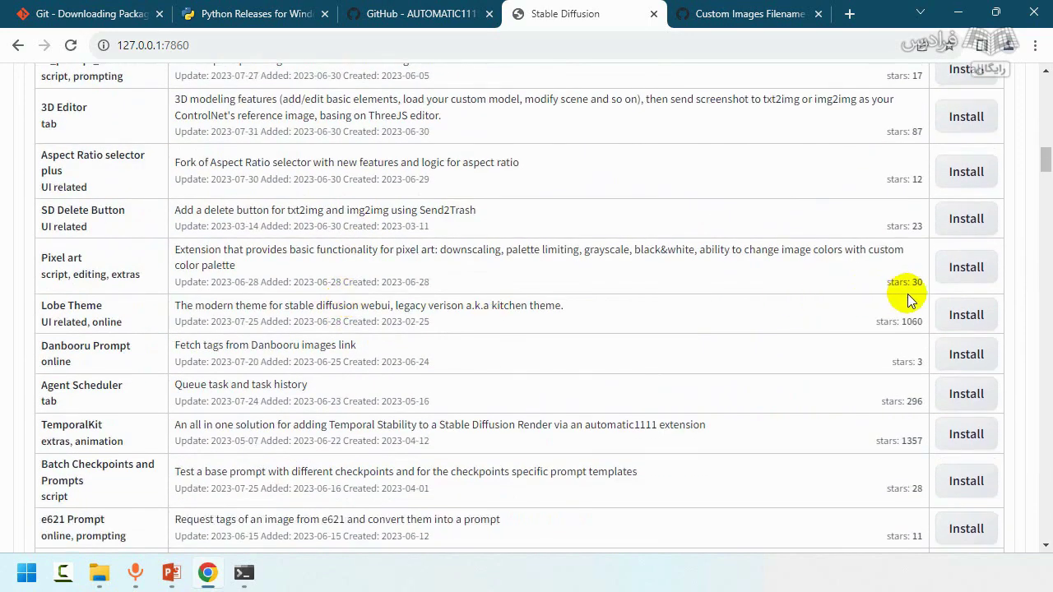
pyautogui.scroll(3, 738, 284)
pyautogui.scroll(10, 738, 284)
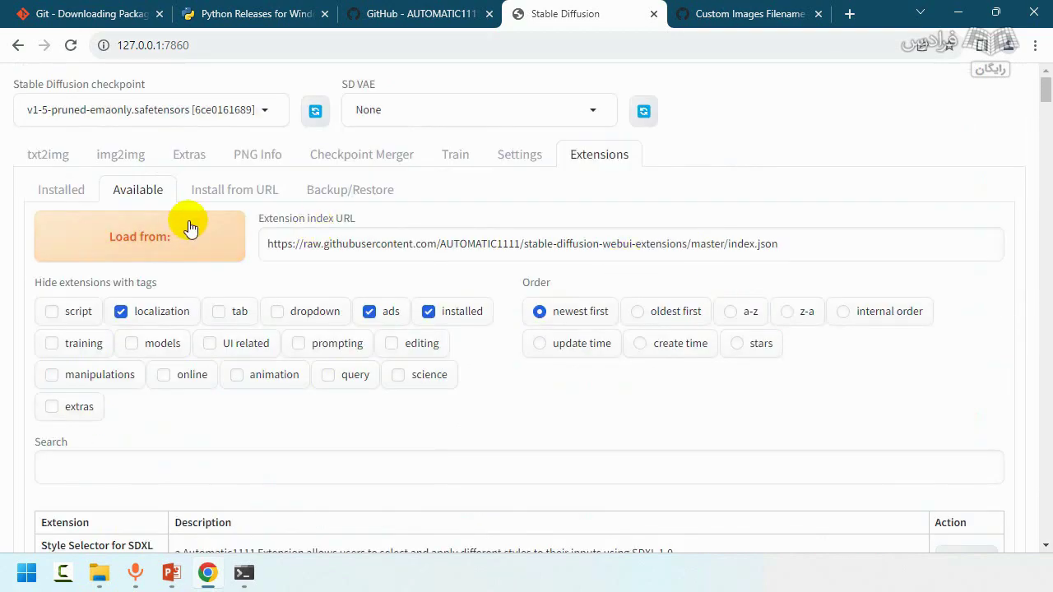
# Look over the extension options for installing from a git repository URL and for backing up or restoring configurations.
pyautogui.click(522, 155)
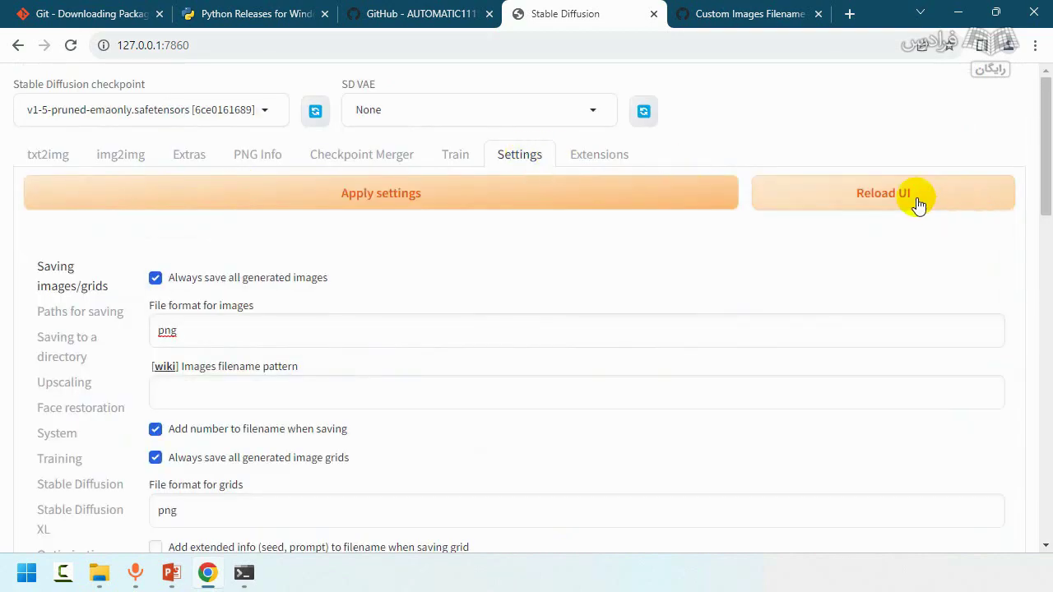
pyautogui.click(605, 159)
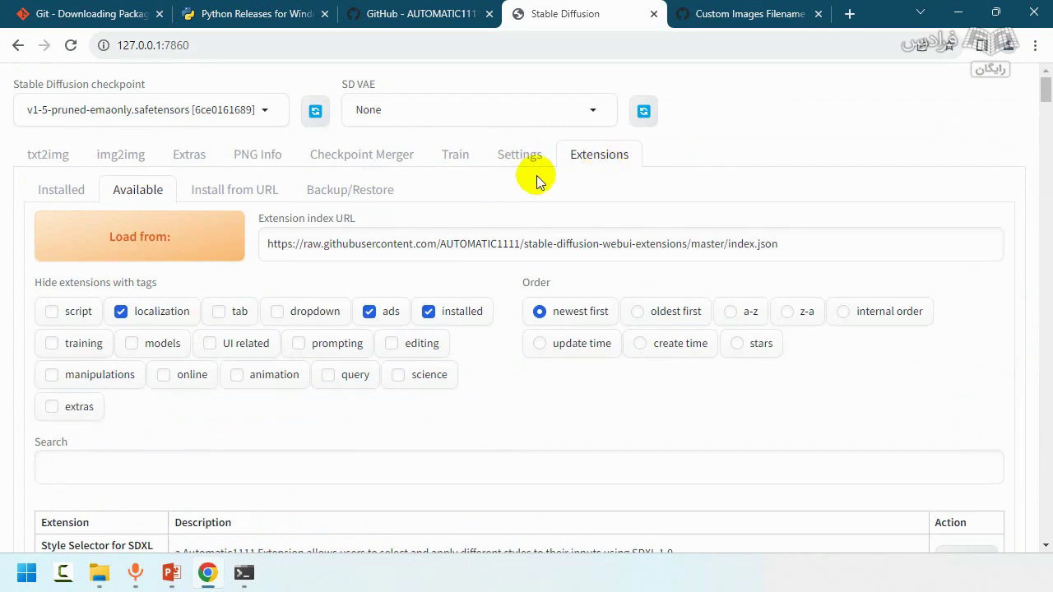
pyautogui.click(248, 196)
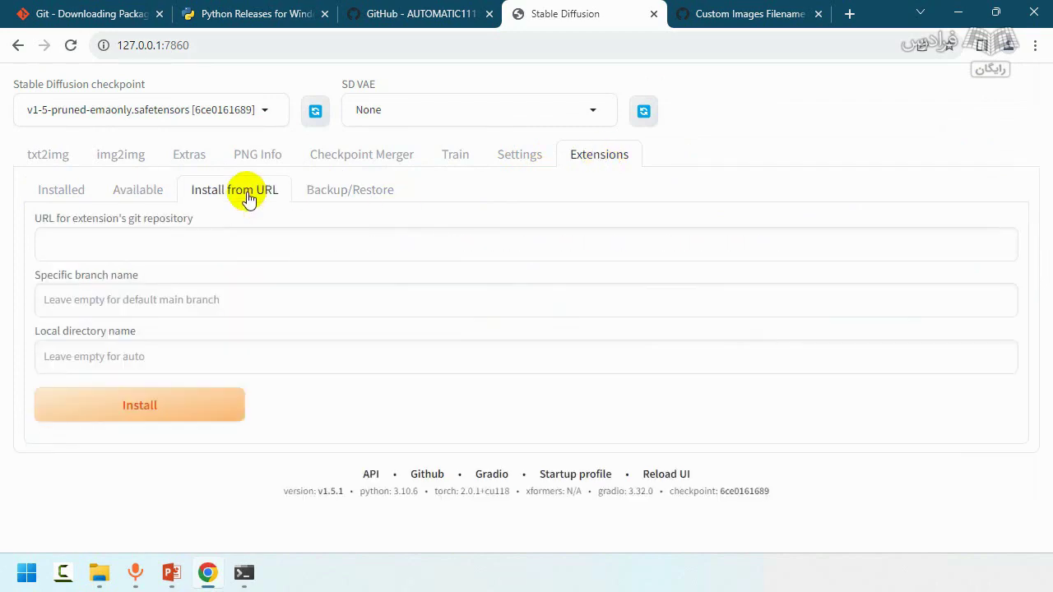
pyautogui.click(691, 23)
pyautogui.click(419, 15)
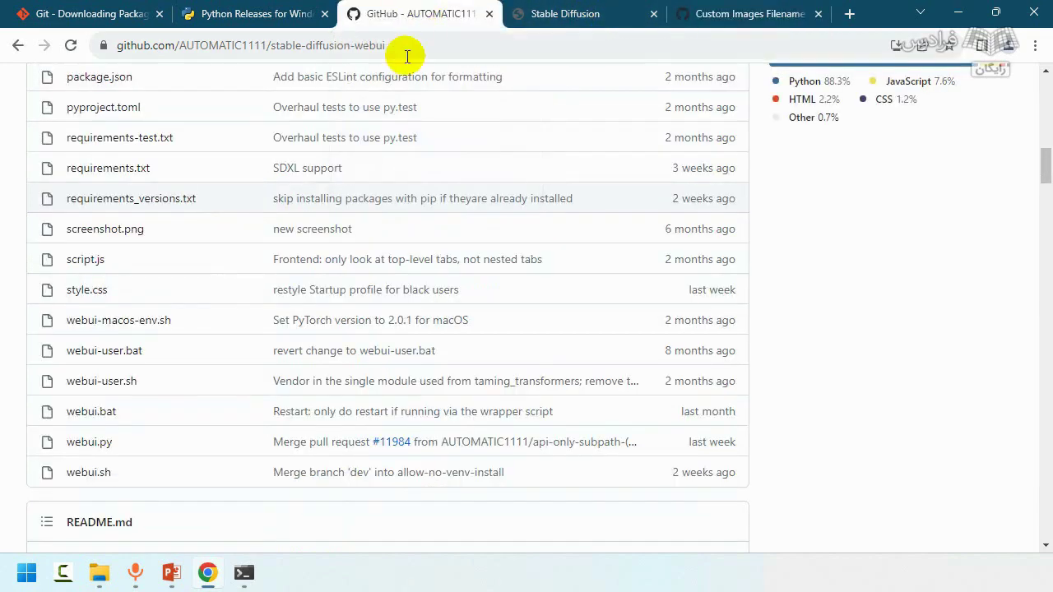
pyautogui.scroll(12, 258, 134)
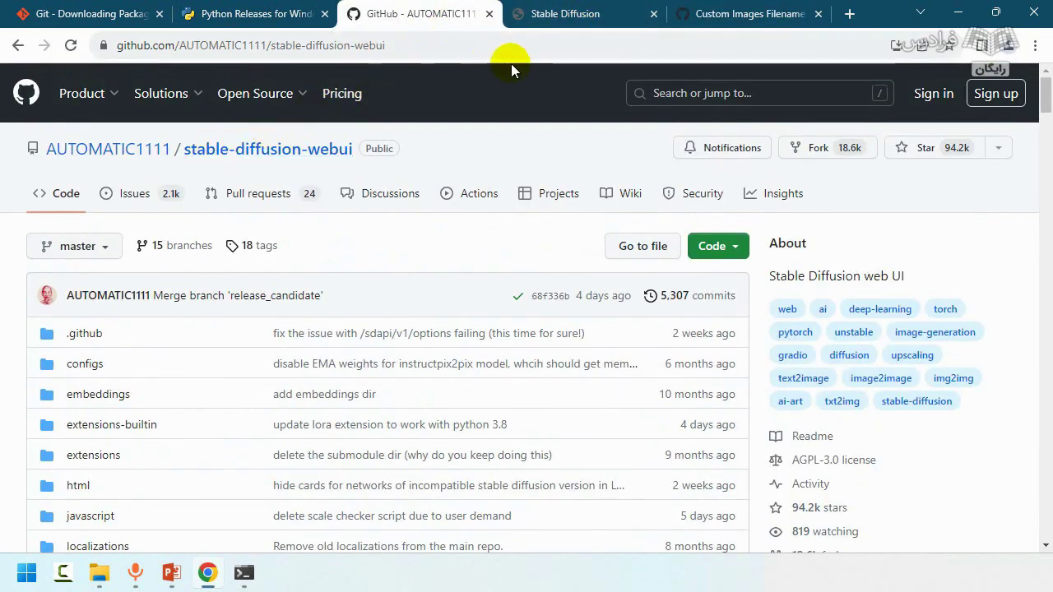
pyautogui.click(570, 25)
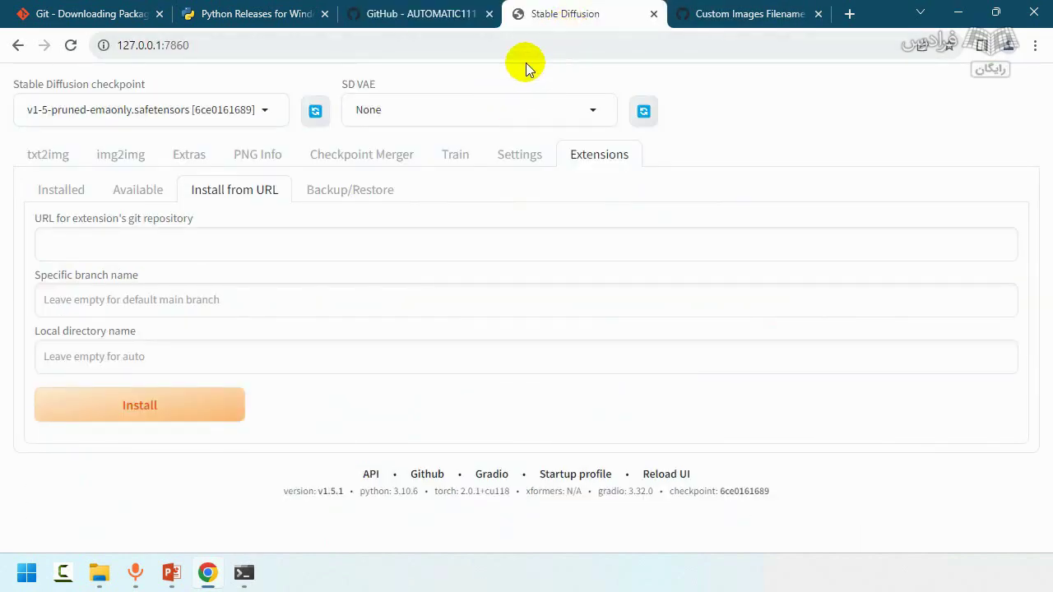
pyautogui.click(136, 253)
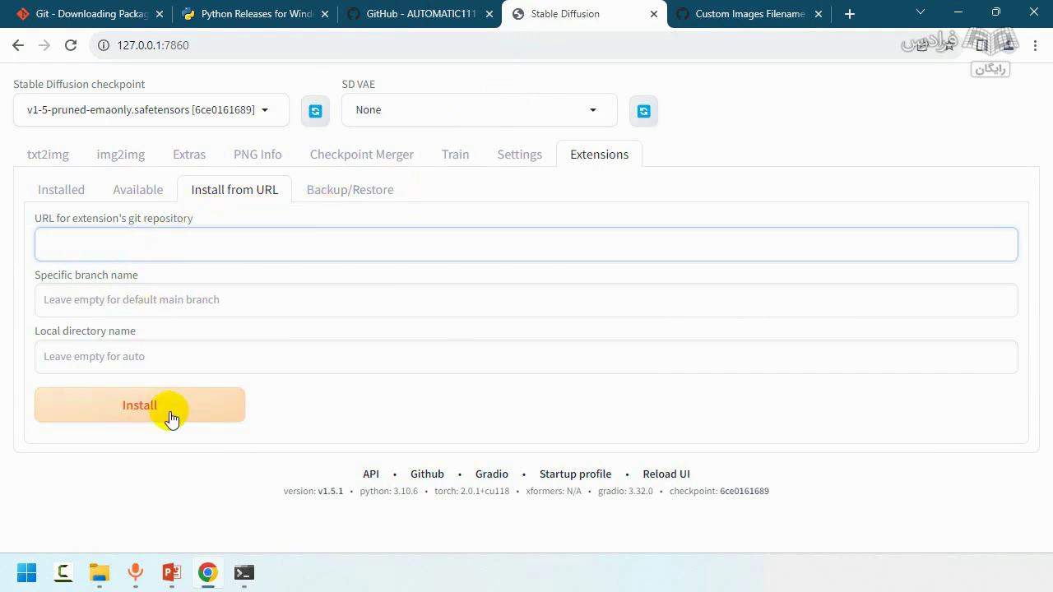
pyautogui.click(348, 190)
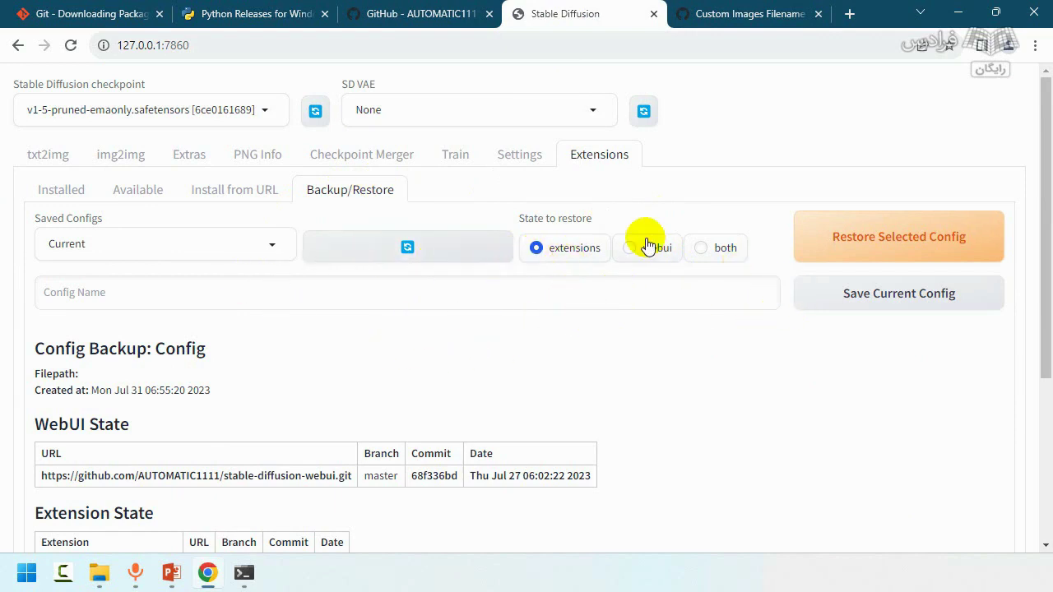
# Return to the txt2img page and look over its prompt fields and generation parameters.
pyautogui.click(45, 154)
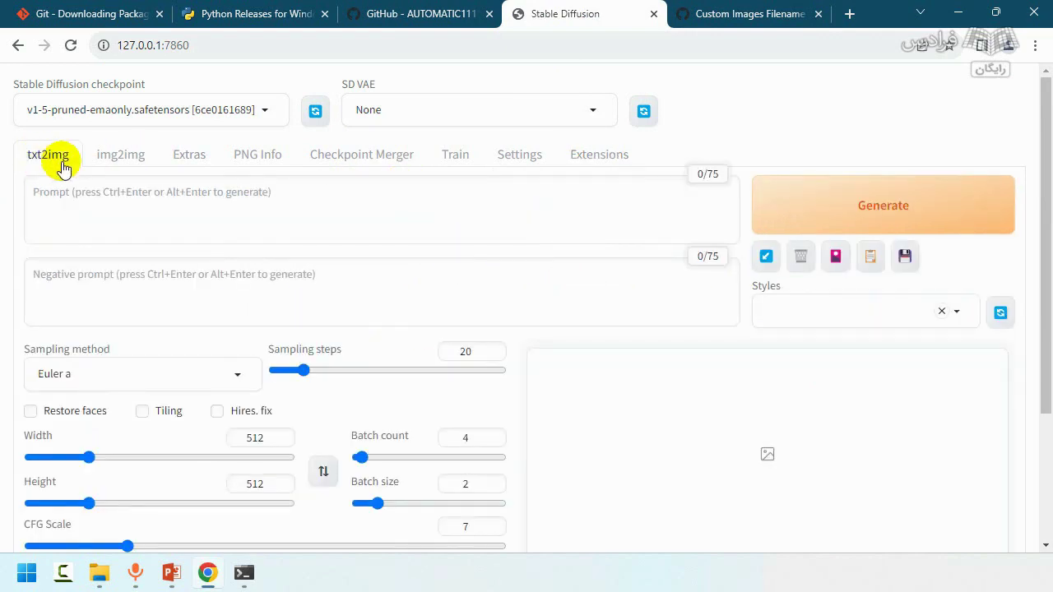
pyautogui.scroll(-3, 552, 228)
pyautogui.scroll(3, 549, 231)
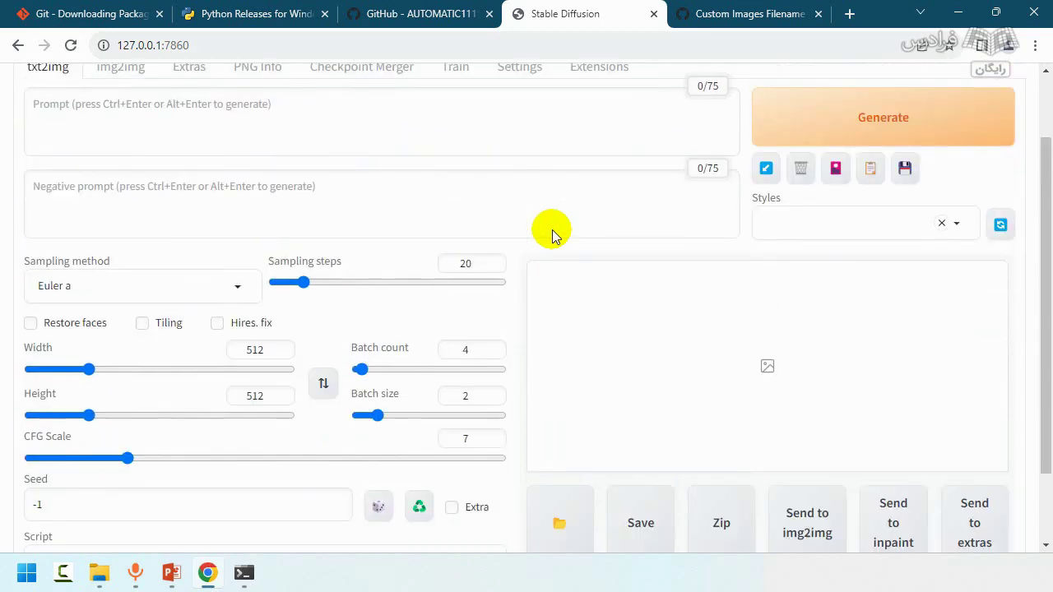
pyautogui.scroll(-3, 390, 197)
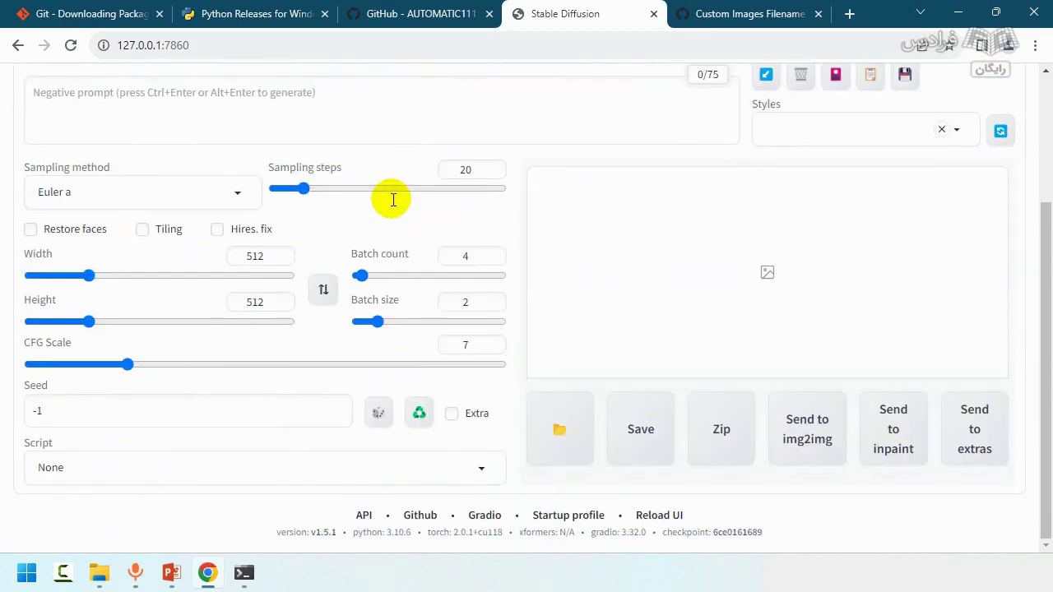
pyautogui.scroll(3, 564, 231)
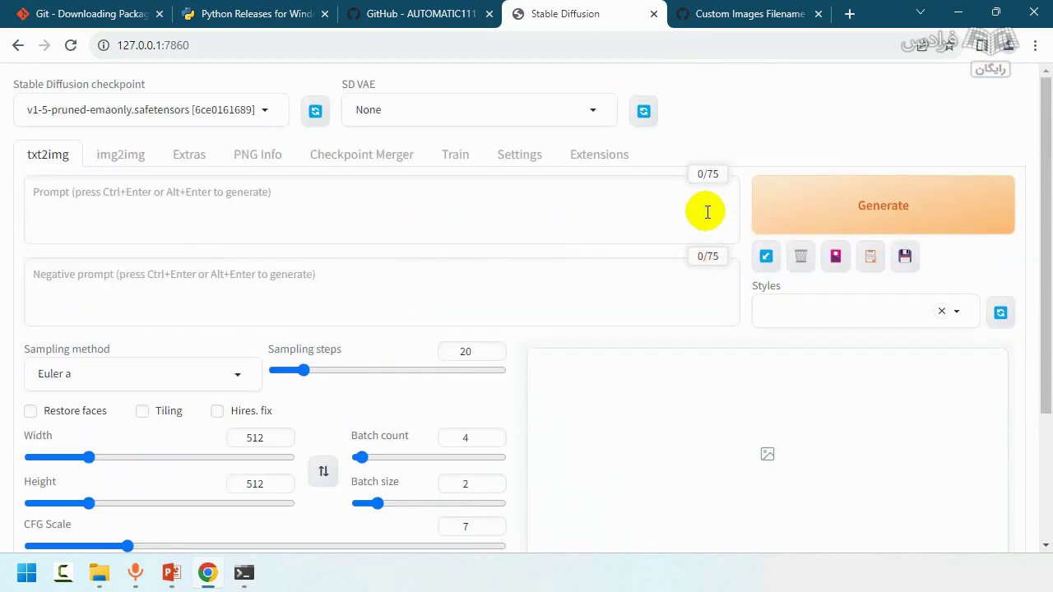
pyautogui.scroll(-3, 773, 113)
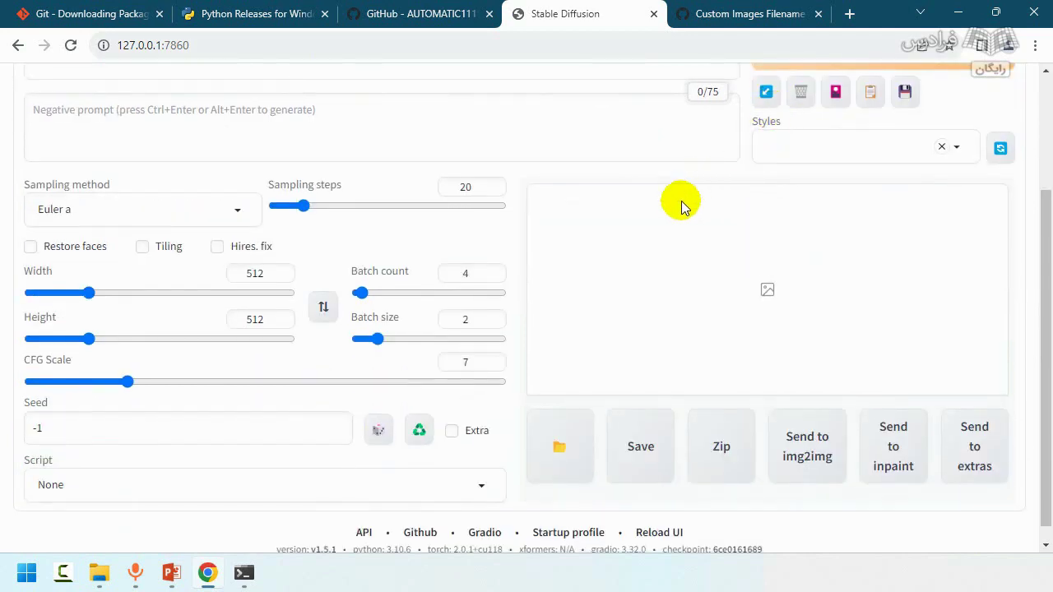
pyautogui.scroll(3, 679, 205)
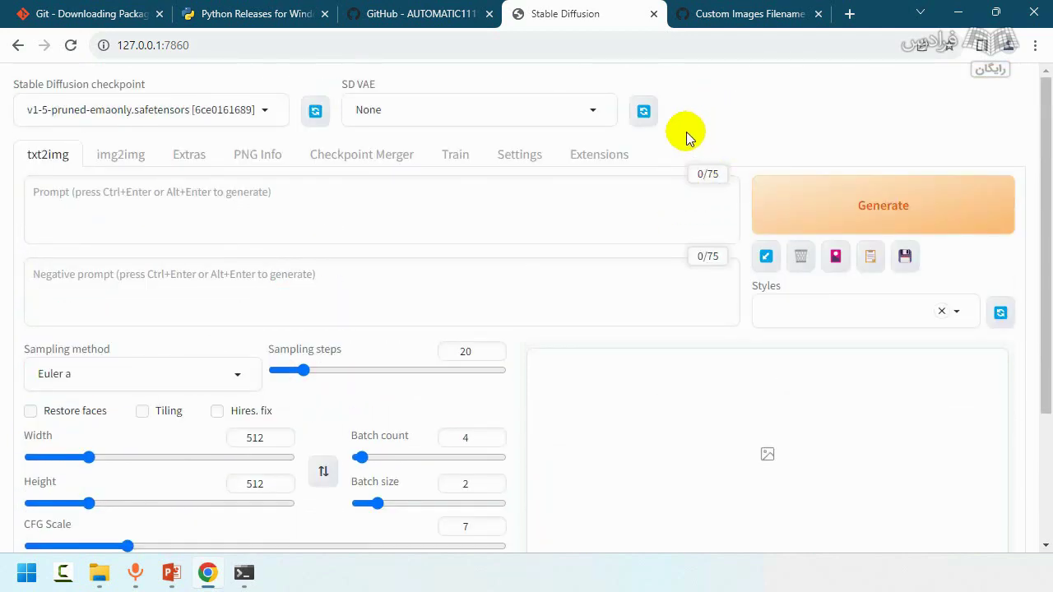